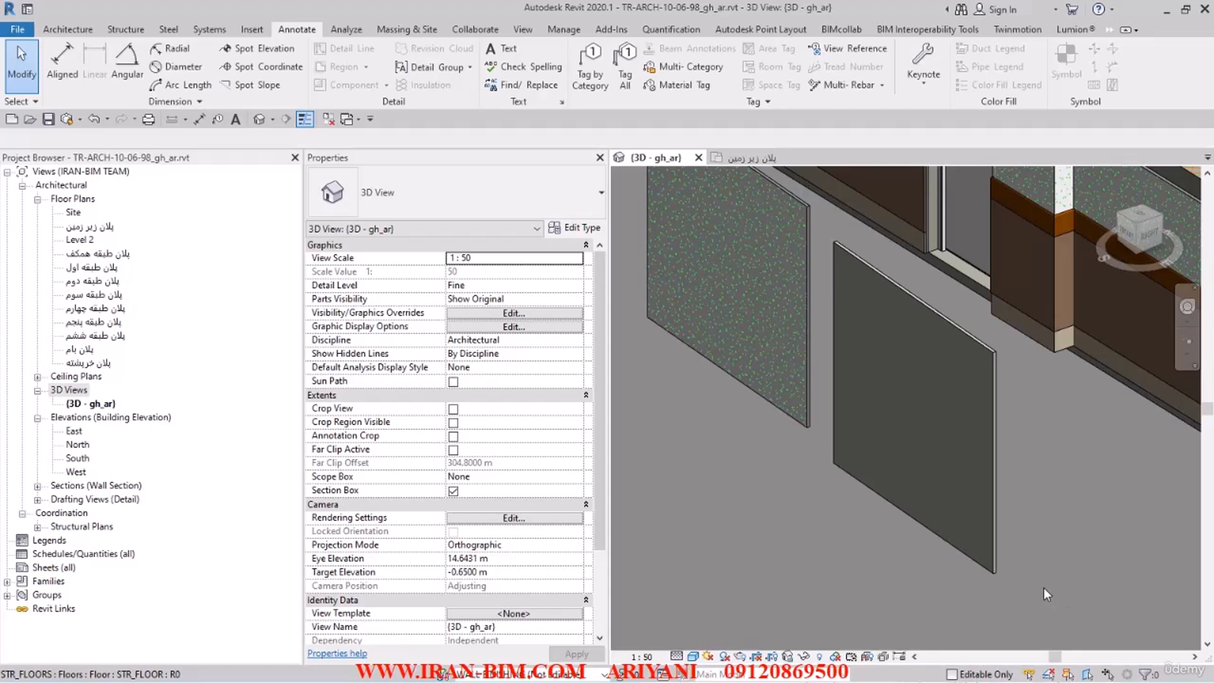
# - Open the layer structure of the plain freestanding finishing wall's type and show its preview
pyautogui.click(925, 515)
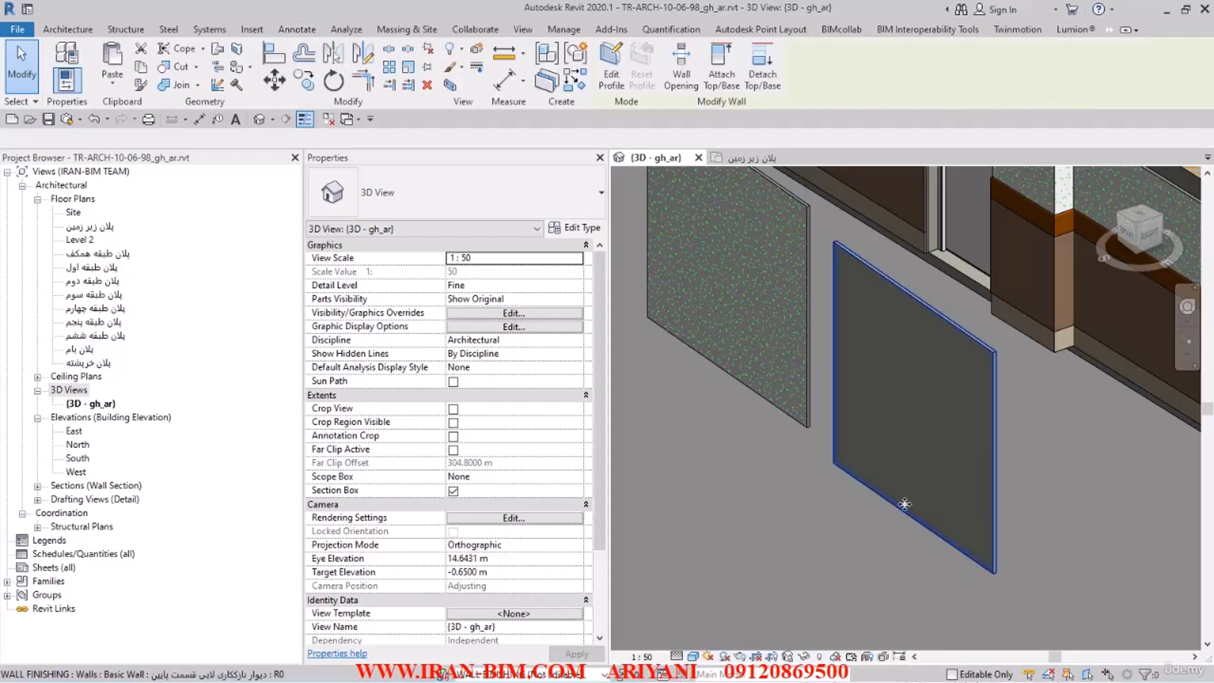
pyautogui.click(573, 228)
pyautogui.click(557, 183)
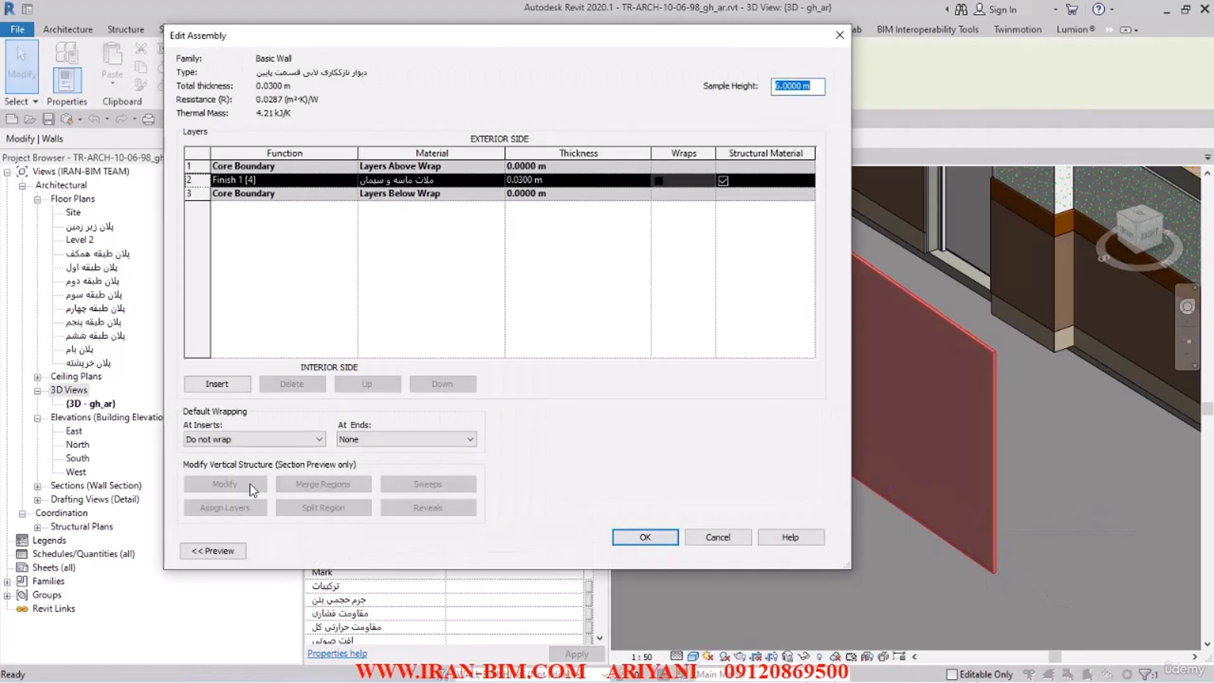
pyautogui.click(213, 551)
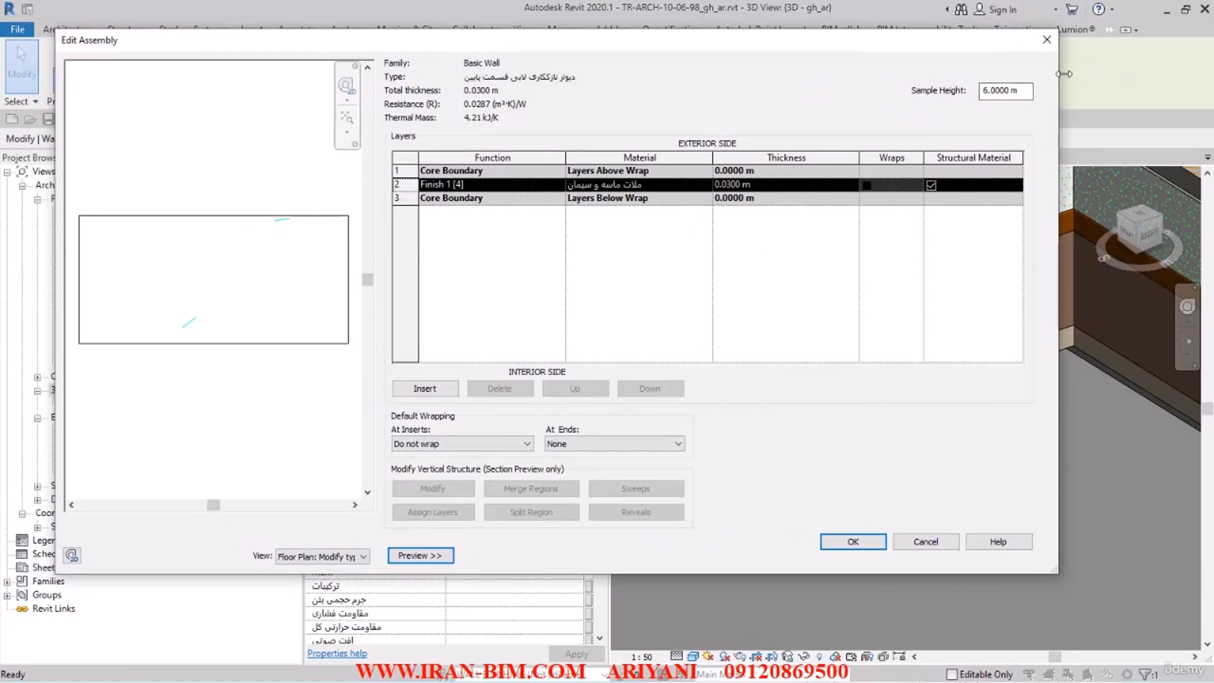
# - Set the sample height of the wall assembly to 0.8 m
pyautogui.moveTo(1029, 91); pyautogui.dragTo(951, 90)
pyautogui.write('1.1')
pyautogui.moveTo(998, 100); pyautogui.dragTo(961, 105)
pyautogui.write('80')
pyautogui.moveTo(1014, 89); pyautogui.dragTo(953, 98)
pyautogui.write('0.8')
pyautogui.press('Return')
# - Switch the wall assembly preview to the section view showing the lower part of the wall
pyautogui.click(303, 557)
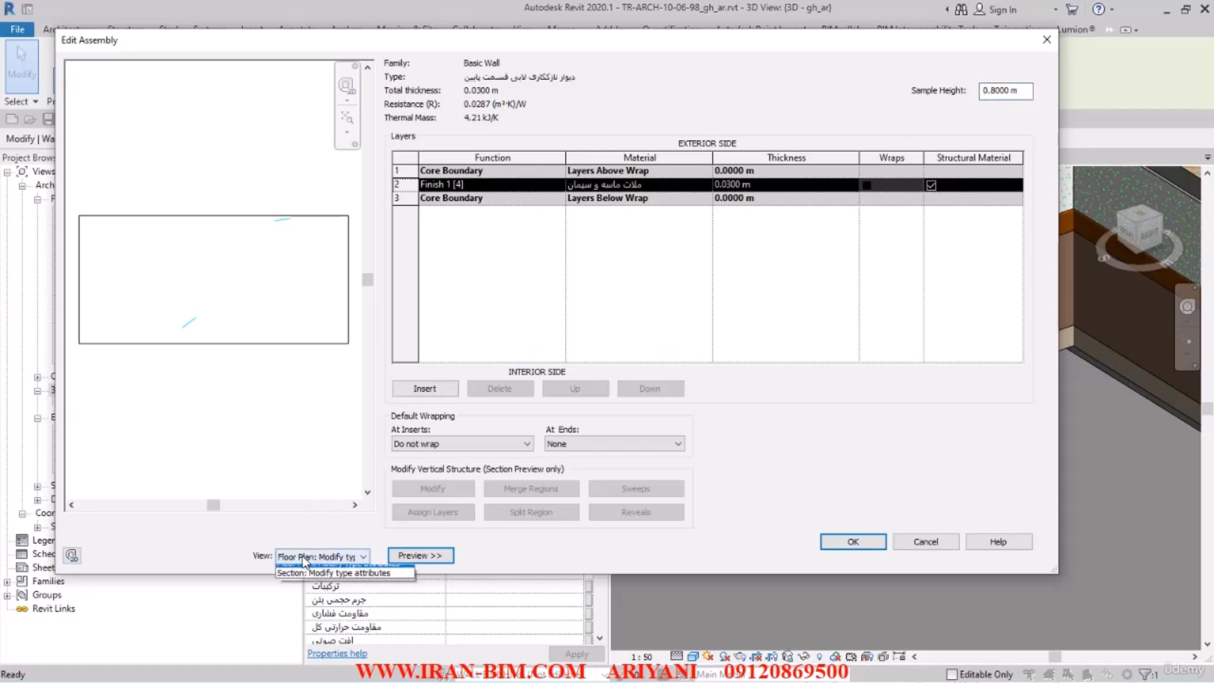
pyautogui.click(313, 572)
pyautogui.moveTo(269, 379)
pyautogui.mouseDown(button='middle')
pyautogui.moveTo(287, 289)
pyautogui.moveTo(249, 385)
pyautogui.moveTo(279, 384)
pyautogui.mouseUp(button='middle')
pyautogui.scroll(1, 246, 352)
# - Add a wall sweep and apply the profile PARKING WALL SWEEP REC WITH FILLET : 200 X 15
pyautogui.click(624, 495)
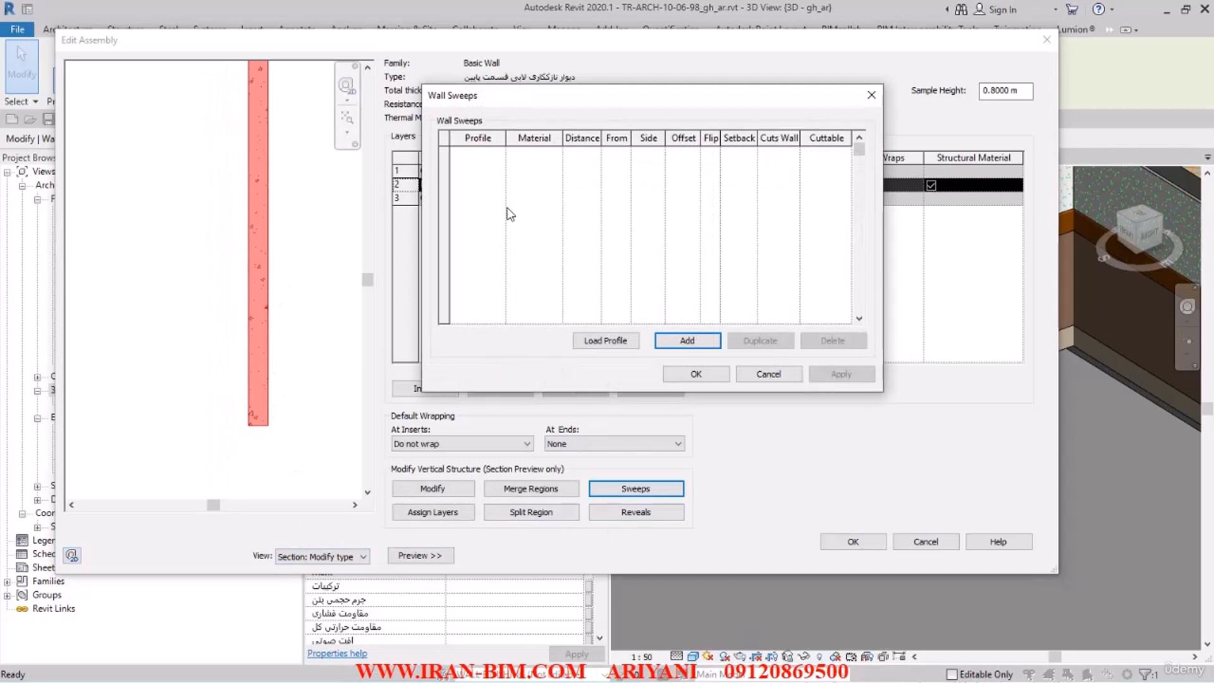
pyautogui.click(682, 339)
pyautogui.moveTo(579, 95); pyautogui.dragTo(653, 111)
pyautogui.click(571, 171)
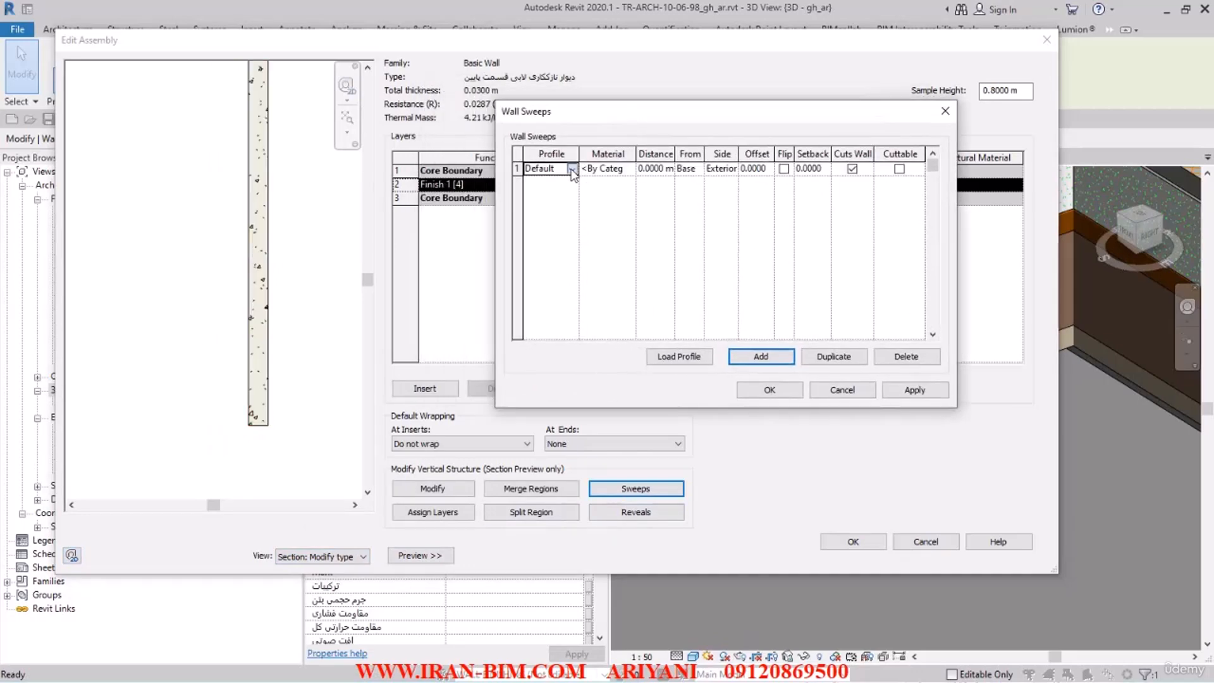
pyautogui.click(572, 169)
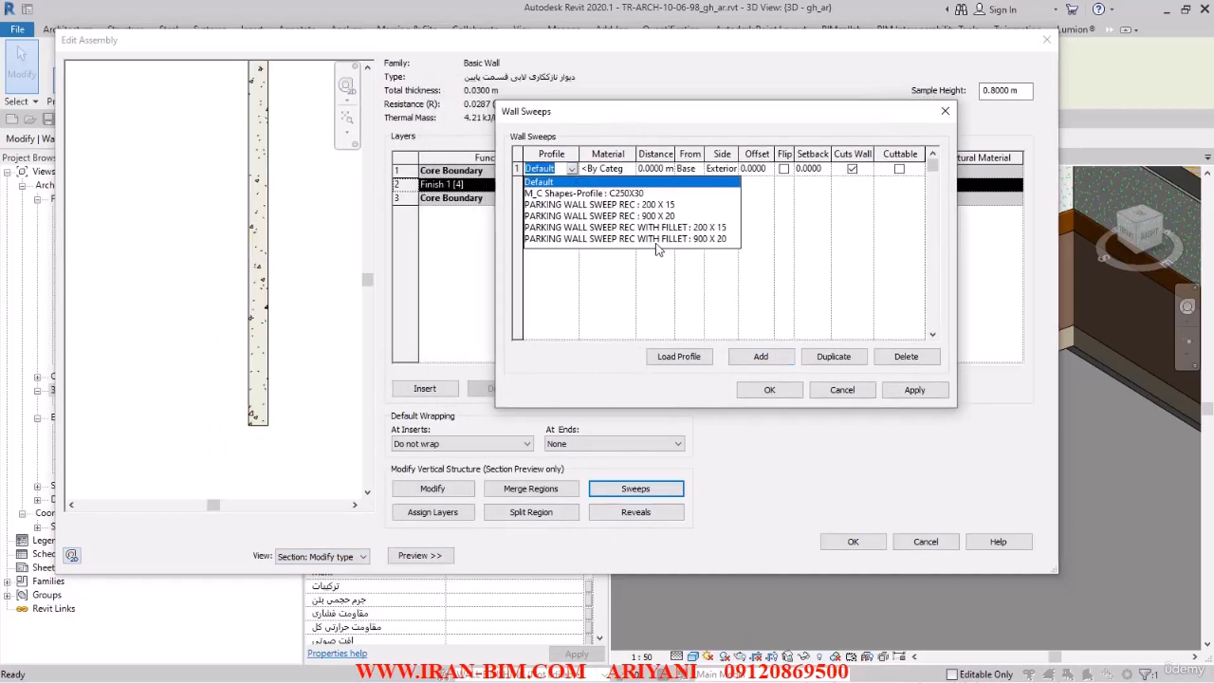
pyautogui.click(718, 239)
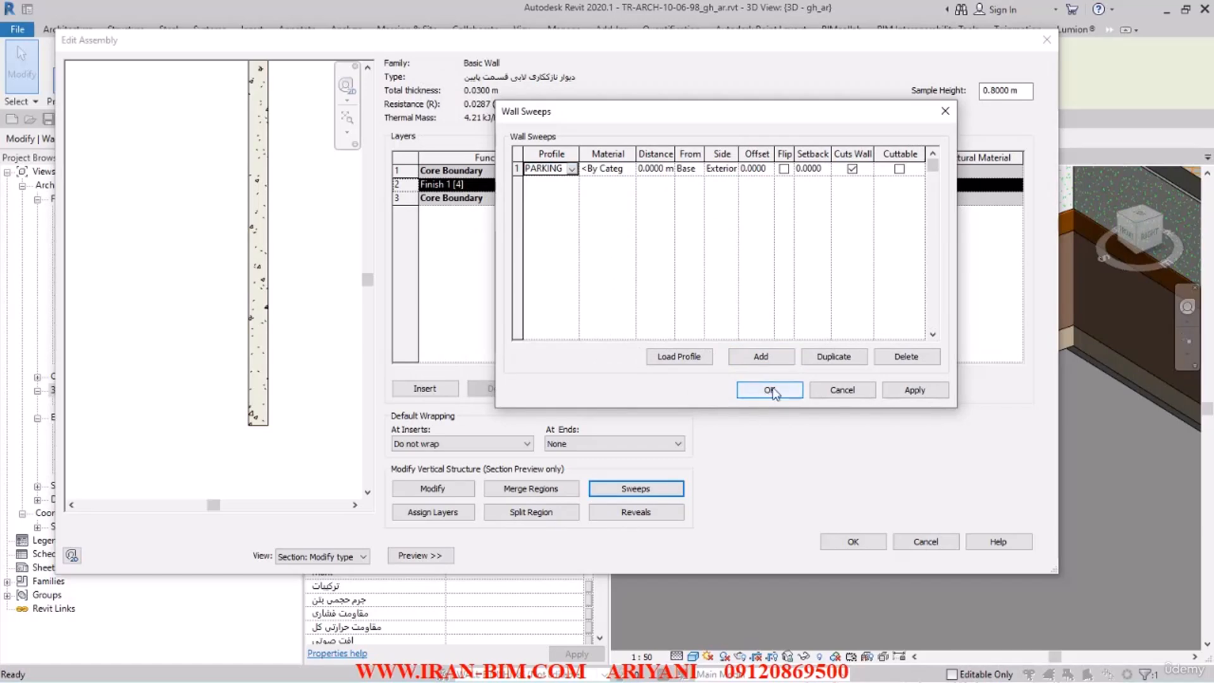
pyautogui.click(925, 391)
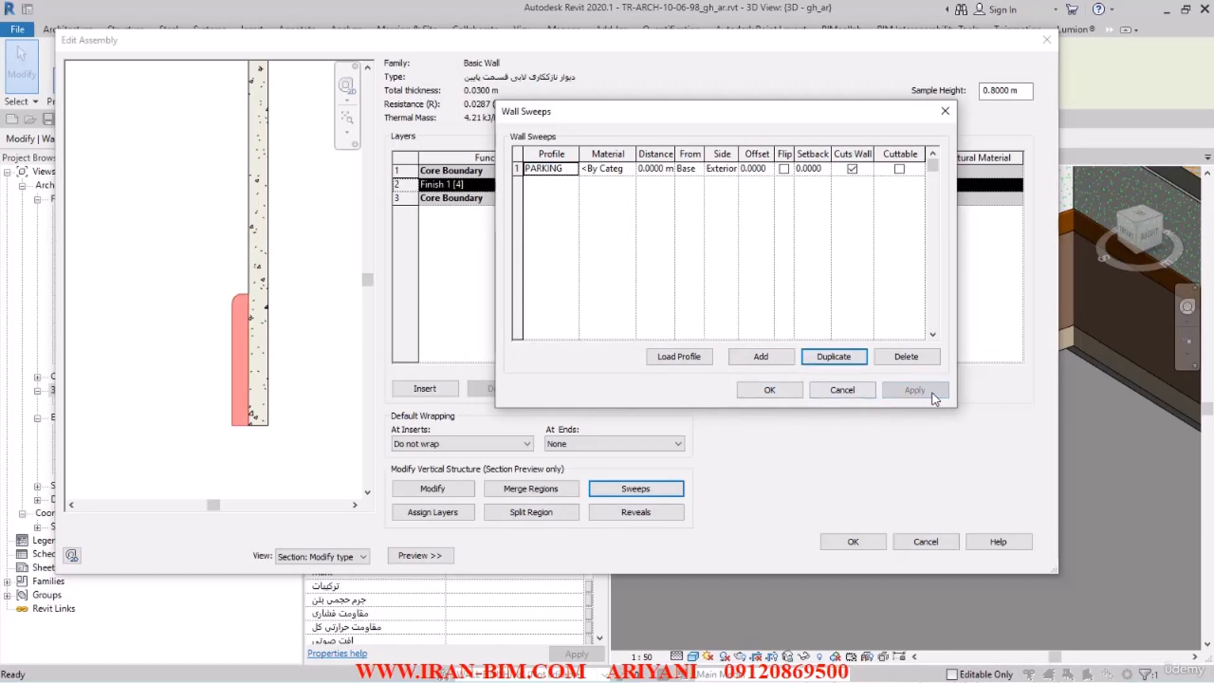
# - Change the sweep's profile to PARKING WALL SWEEP REC : 200 X 15 and accept it
pyautogui.click(579, 171)
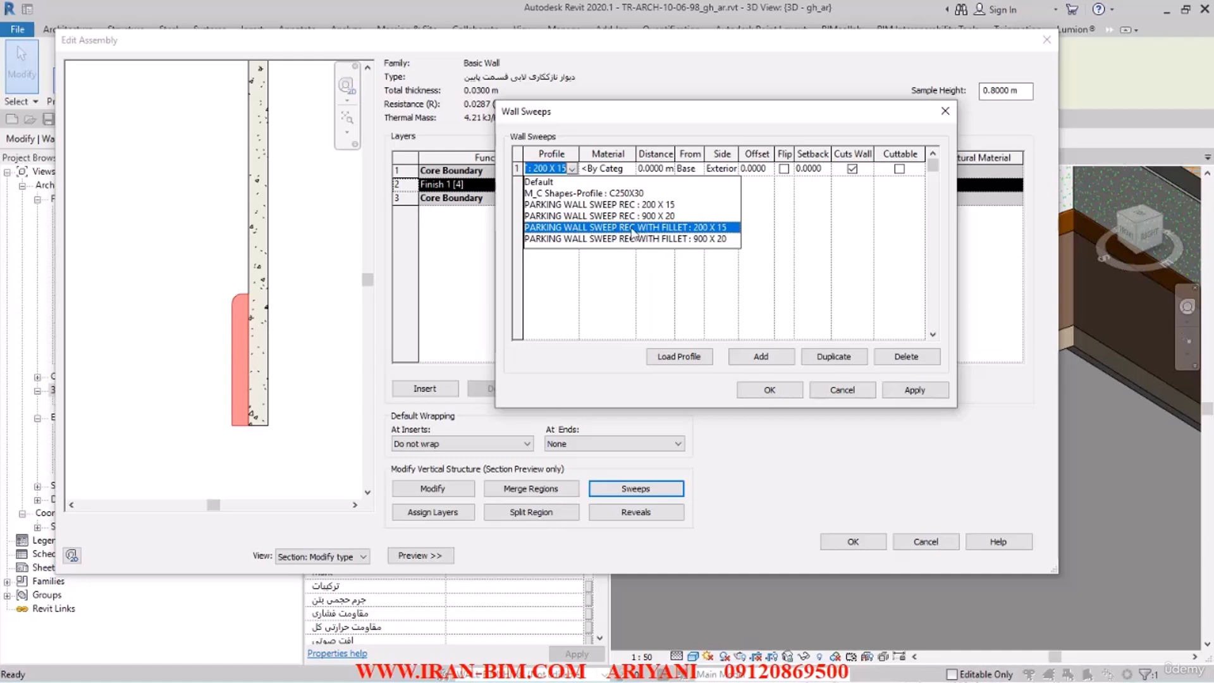
pyautogui.click(655, 216)
pyautogui.click(770, 387)
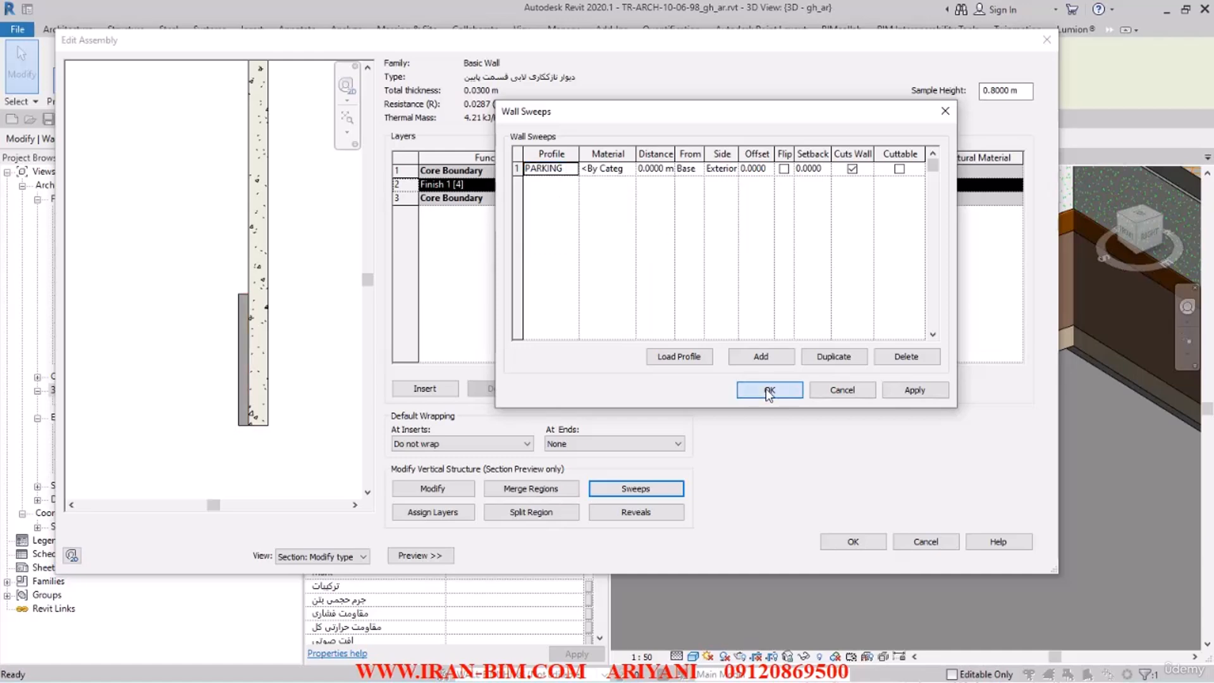
pyautogui.scroll(3, 217, 328)
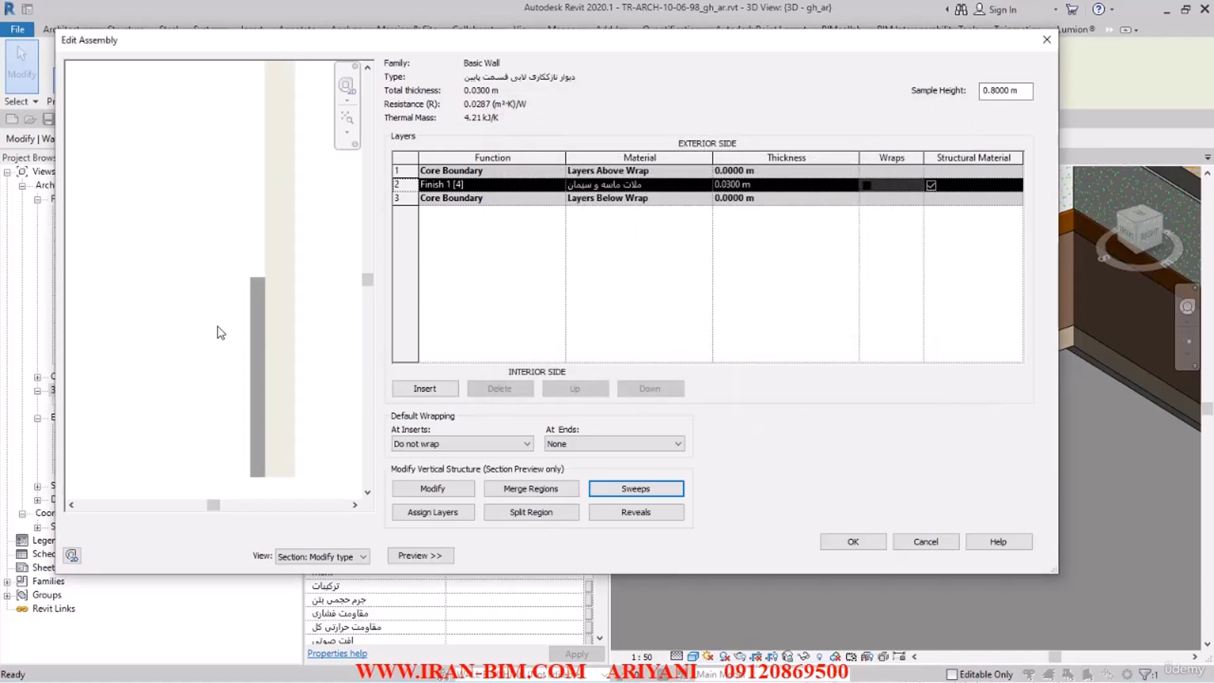
pyautogui.moveTo(270, 338); pyautogui.dragTo(238, 284, button='middle')
pyautogui.scroll(1, 281, 278)
# - Set the wall sweep's offset to -0.0130 m so it sits embedded in the wall's exterior face
pyautogui.press('space')
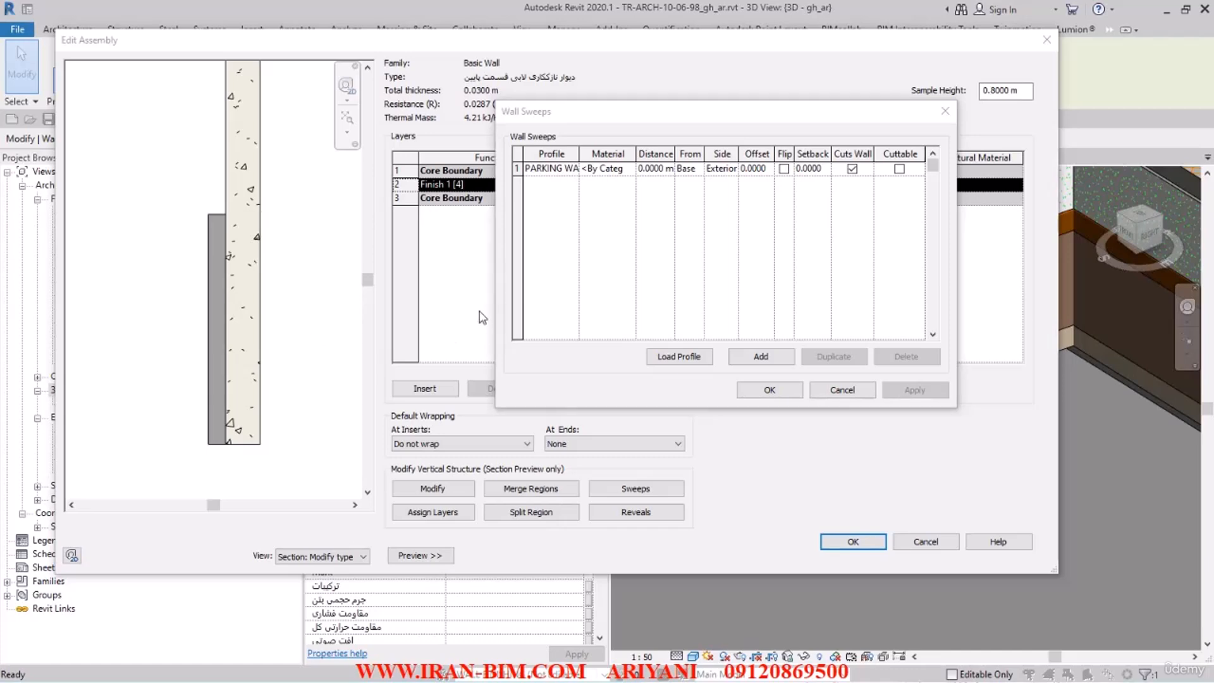
pyautogui.click(757, 168)
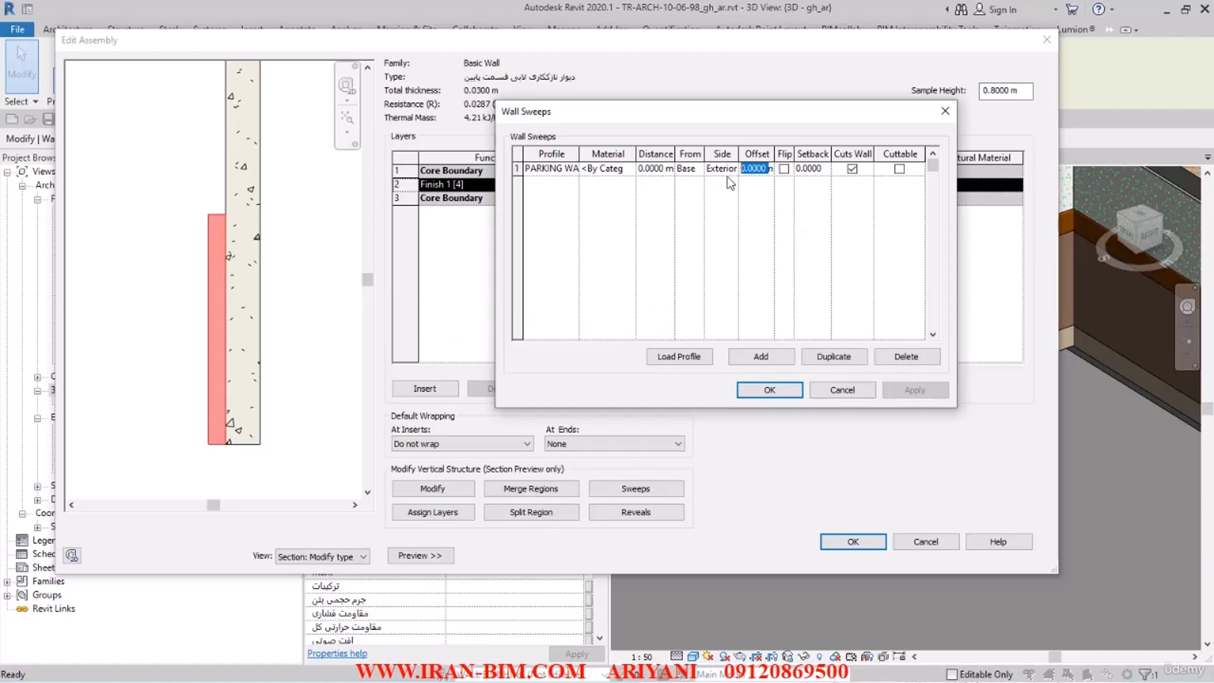
pyautogui.press('BackSpace')
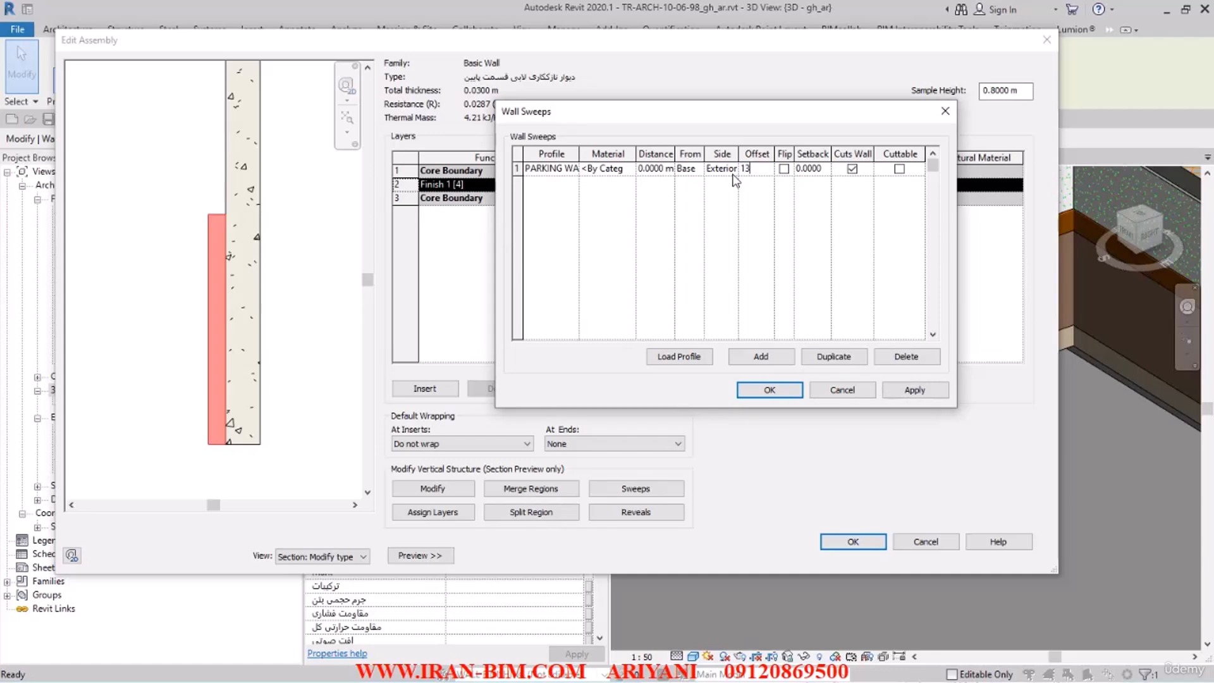
pyautogui.write('130')
pyautogui.click(915, 390)
pyautogui.click(742, 169)
pyautogui.write('-')
pyautogui.click(916, 391)
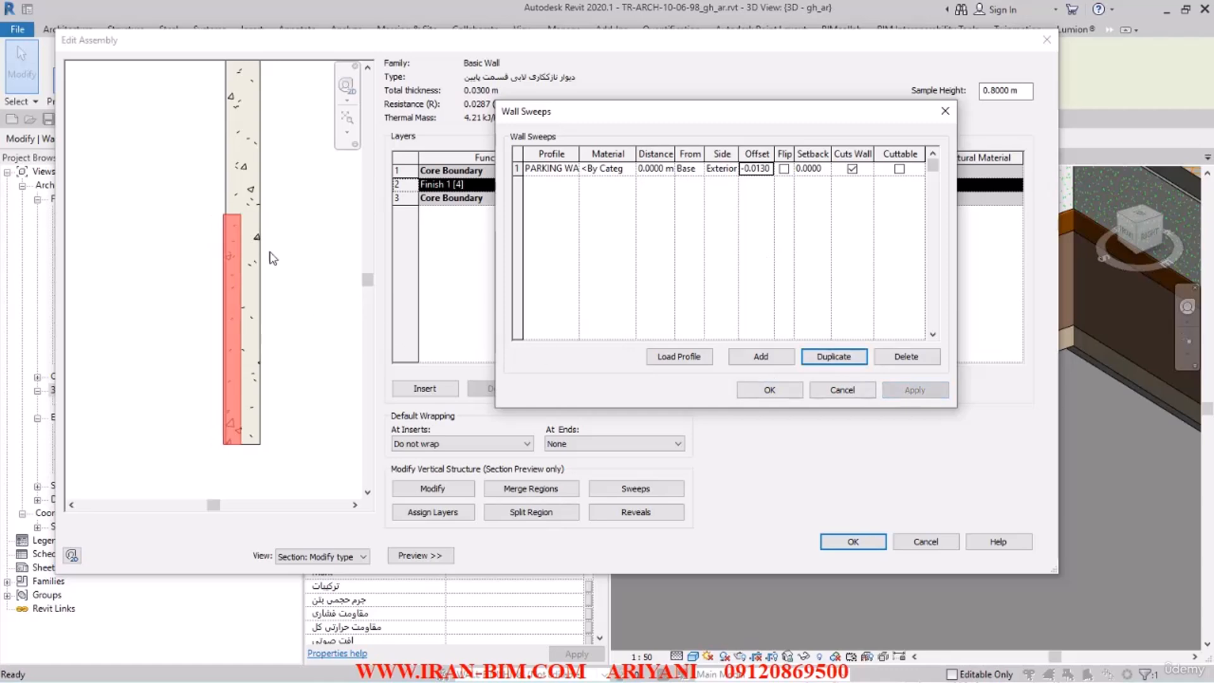
pyautogui.click(759, 391)
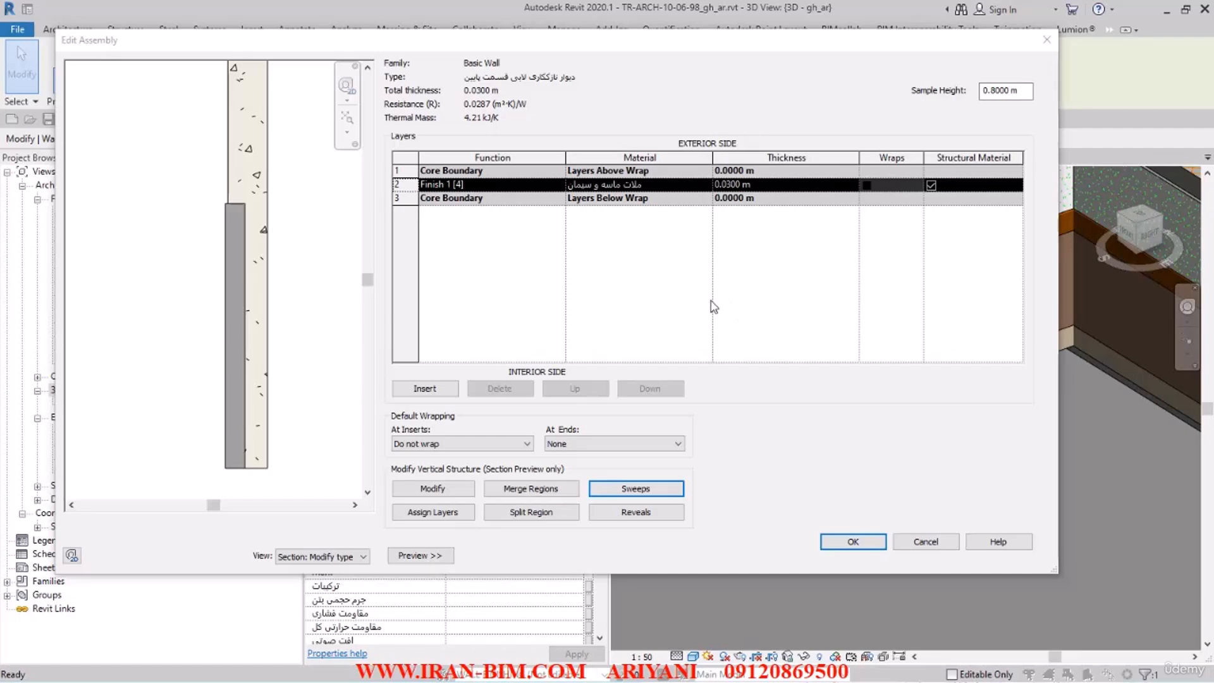
# - Reopen the wall sweeps settings and select the sweep's material for editing
pyautogui.click(617, 184)
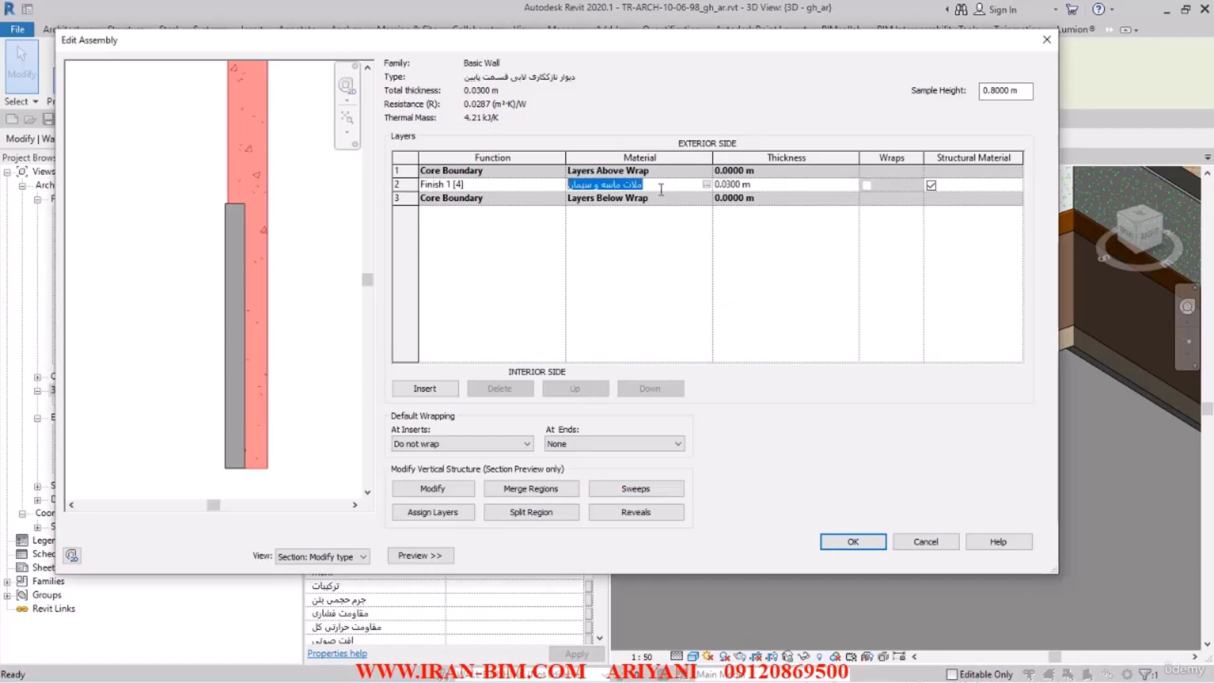
pyautogui.click(598, 488)
pyautogui.click(619, 170)
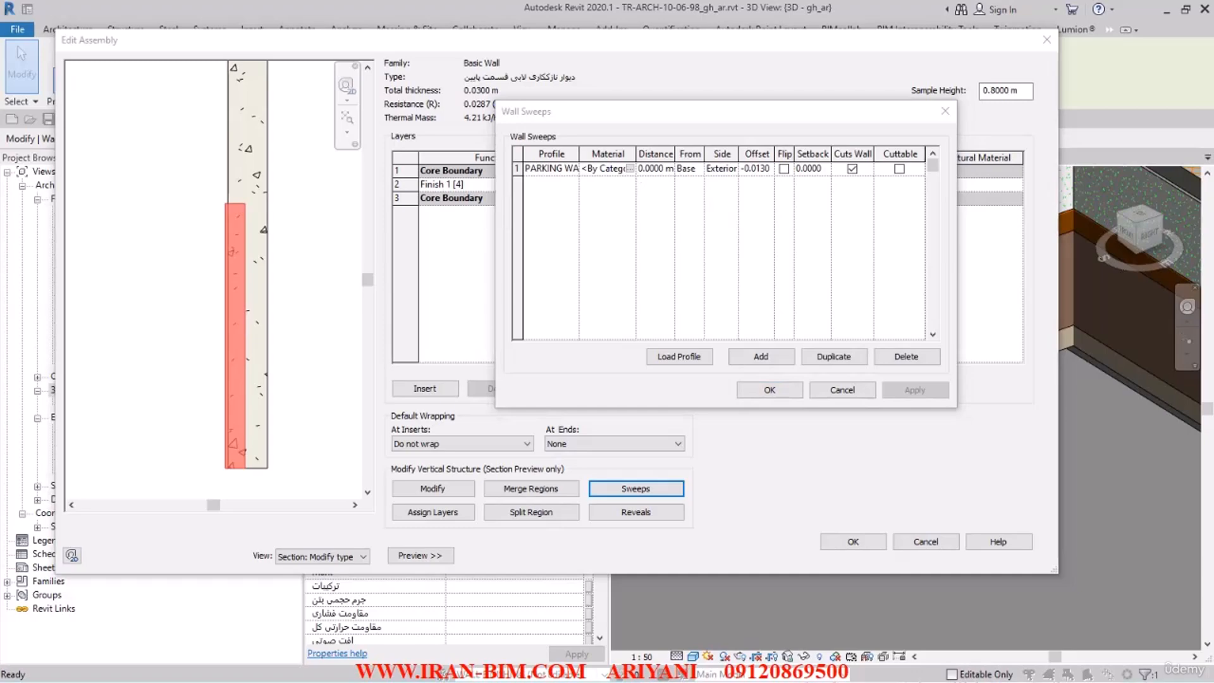
# - Switch to the web browser and examine the specifications and image results for گرانیت مشکی چایان granite
pyautogui.moveTo(0, 123); pyautogui.dragTo(1000, 1)
pyautogui.scroll(-8, 610, 278)
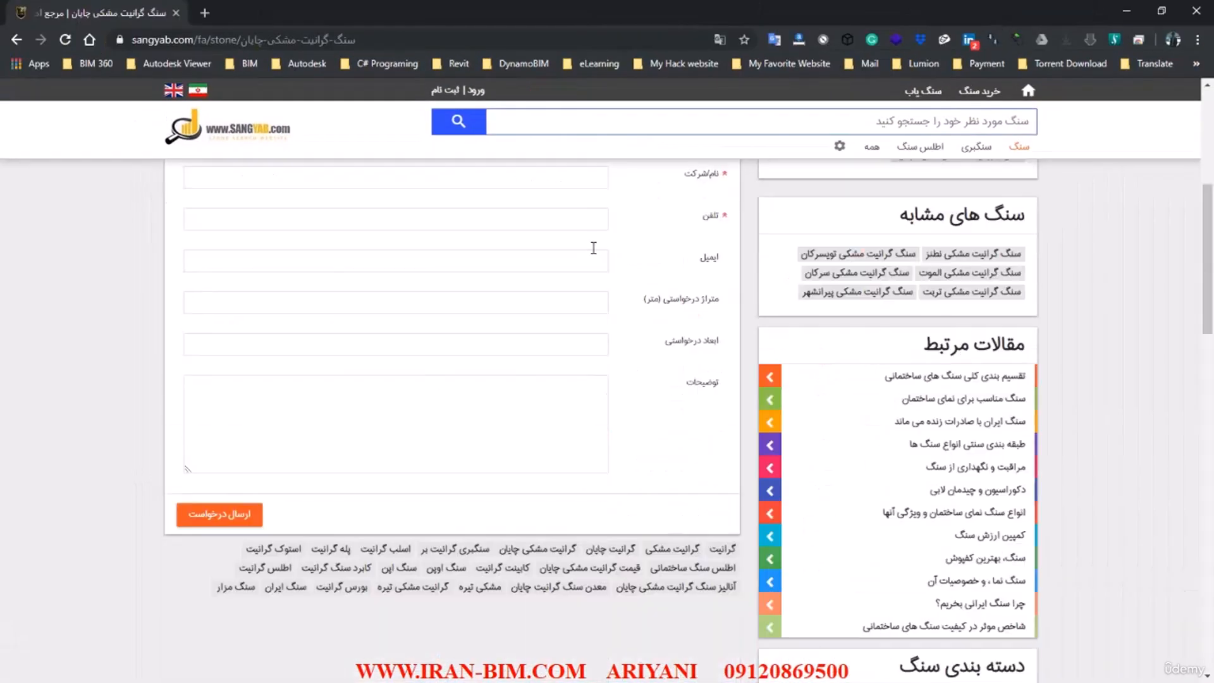
pyautogui.scroll(7, 622, 327)
pyautogui.scroll(1, 621, 328)
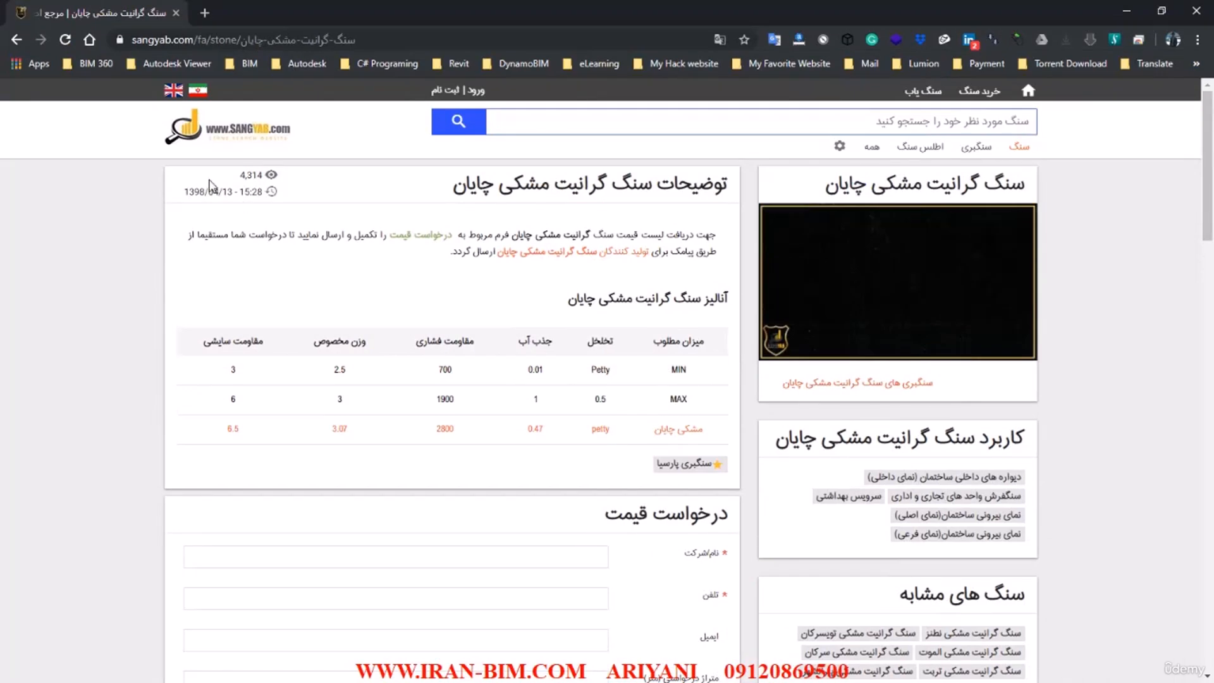
pyautogui.click(16, 40)
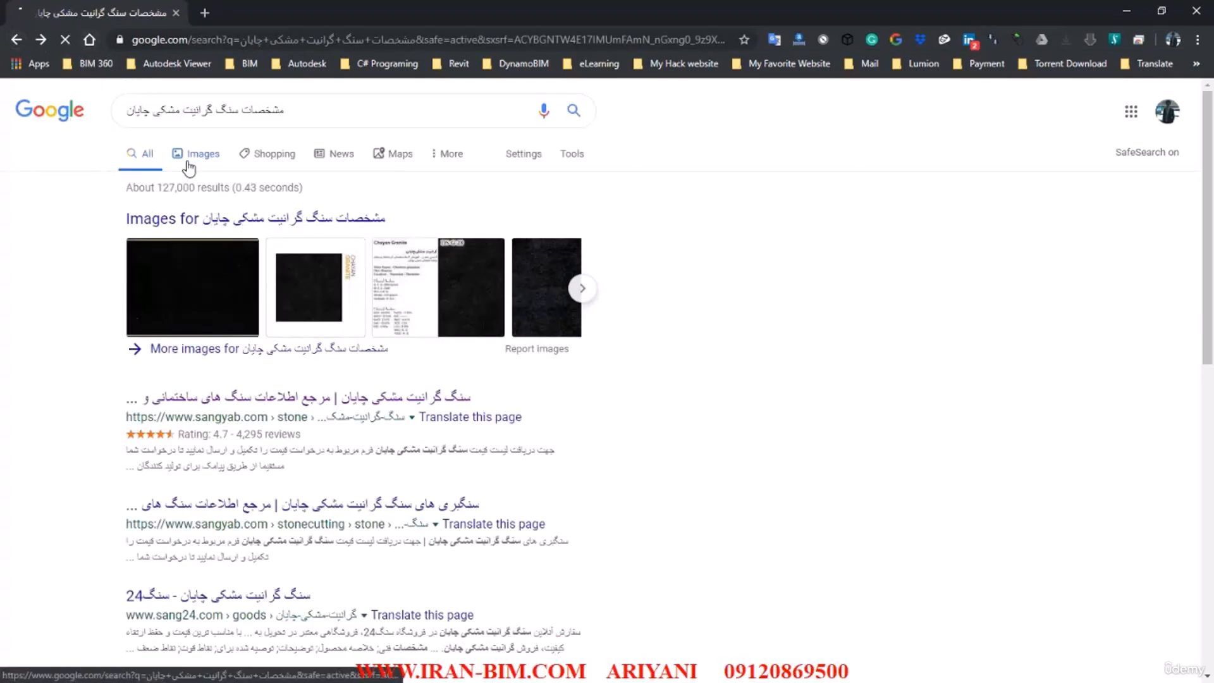
pyautogui.click(190, 158)
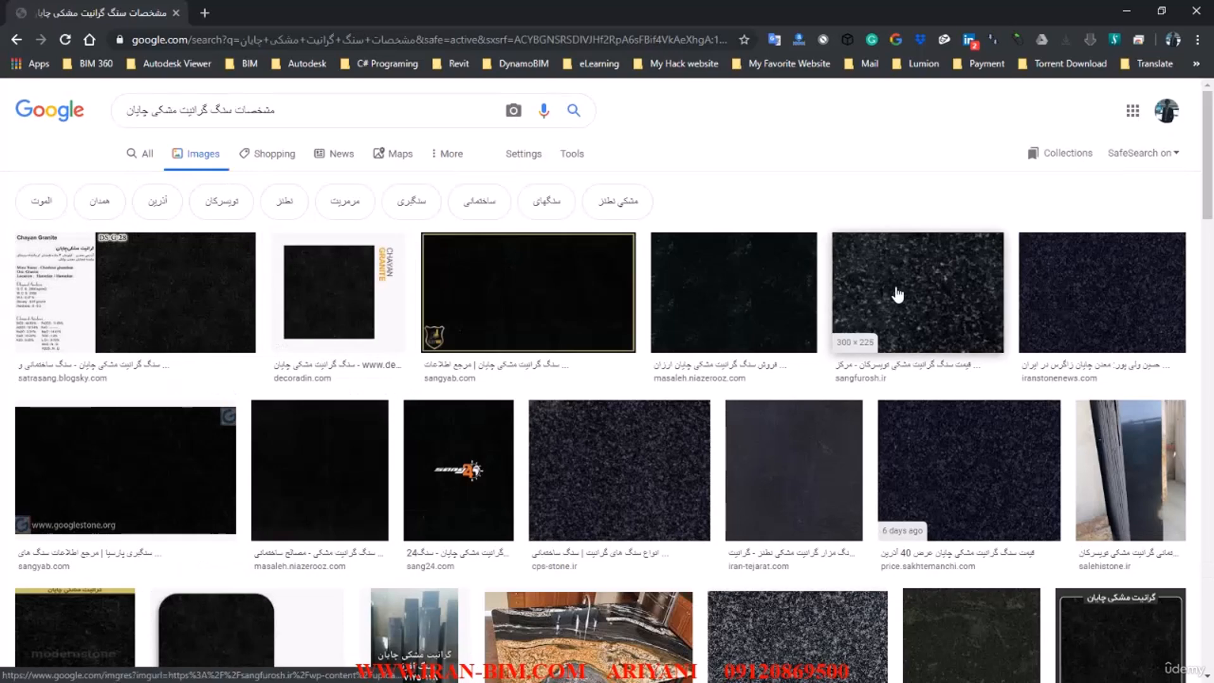
pyautogui.click(851, 329)
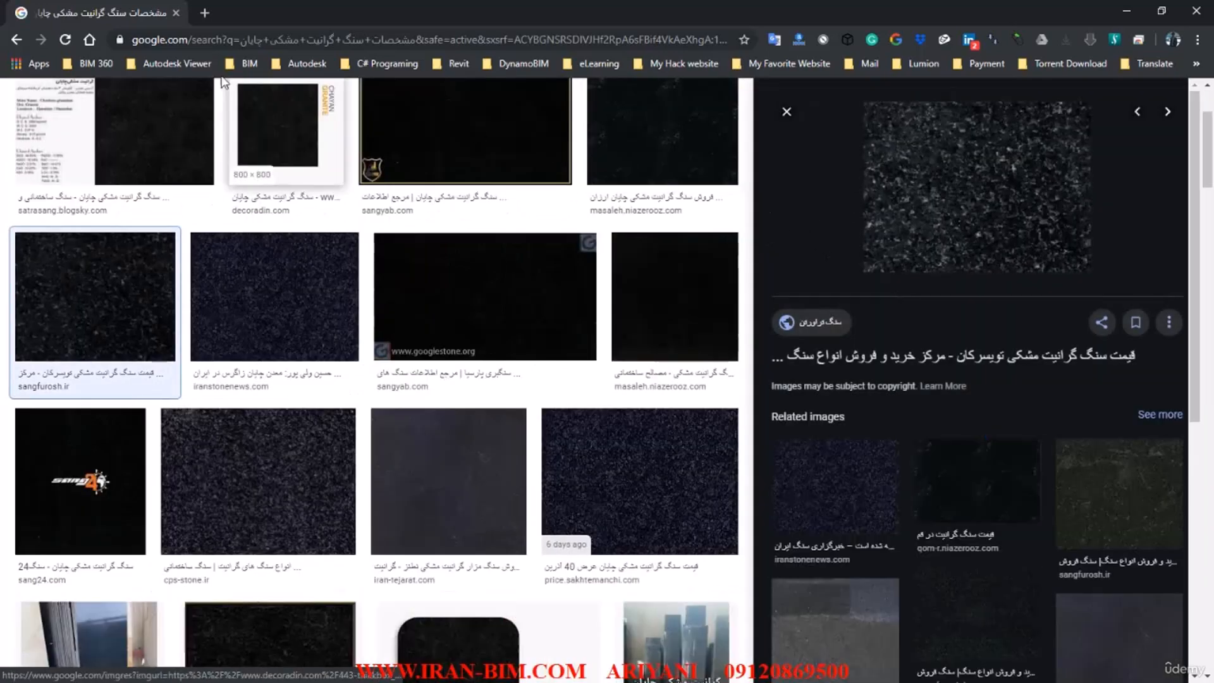
pyautogui.click(19, 42)
pyautogui.click(21, 44)
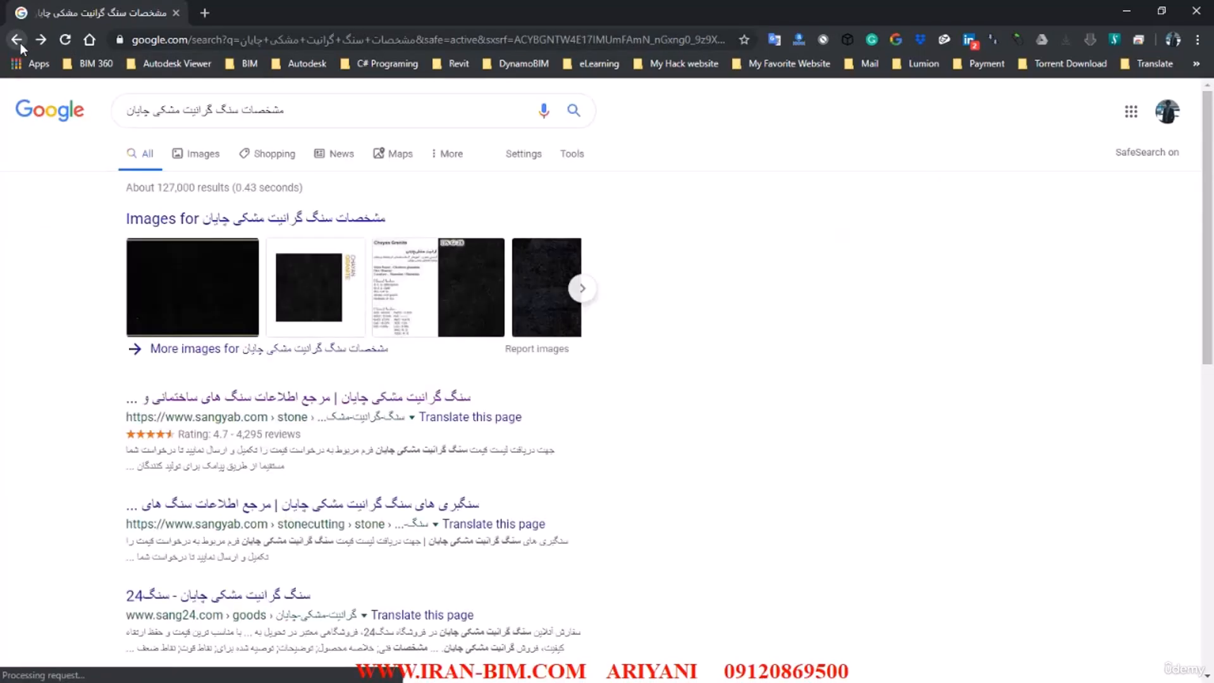
pyautogui.click(21, 43)
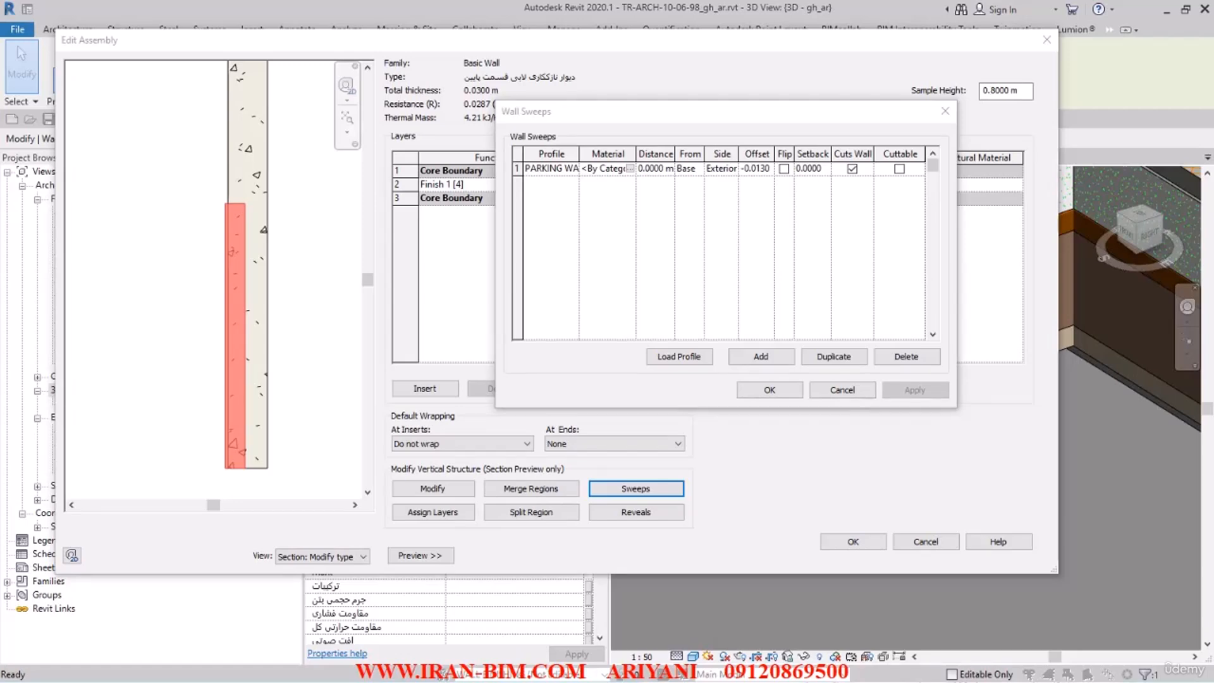
# - Back in Revit, open the sweep's material choices, search for گرانیت and select the material سنگ گرانیت
pyautogui.click(631, 169)
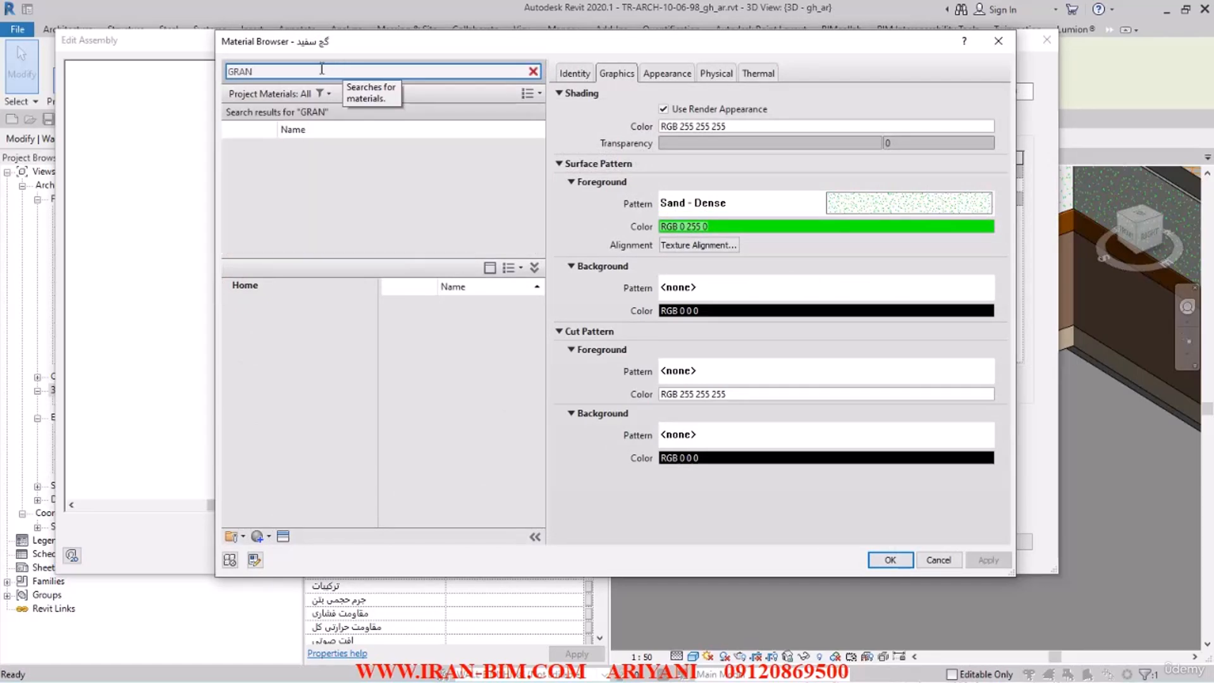
pyautogui.click(242, 72)
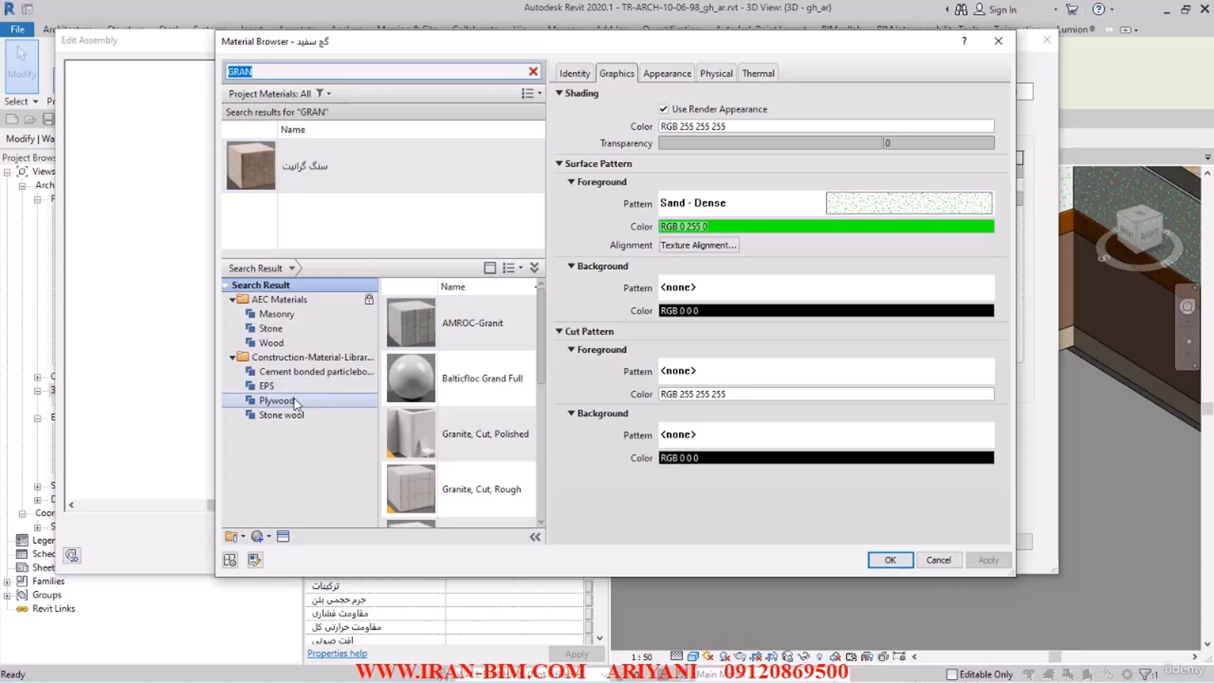
pyautogui.write('گ')
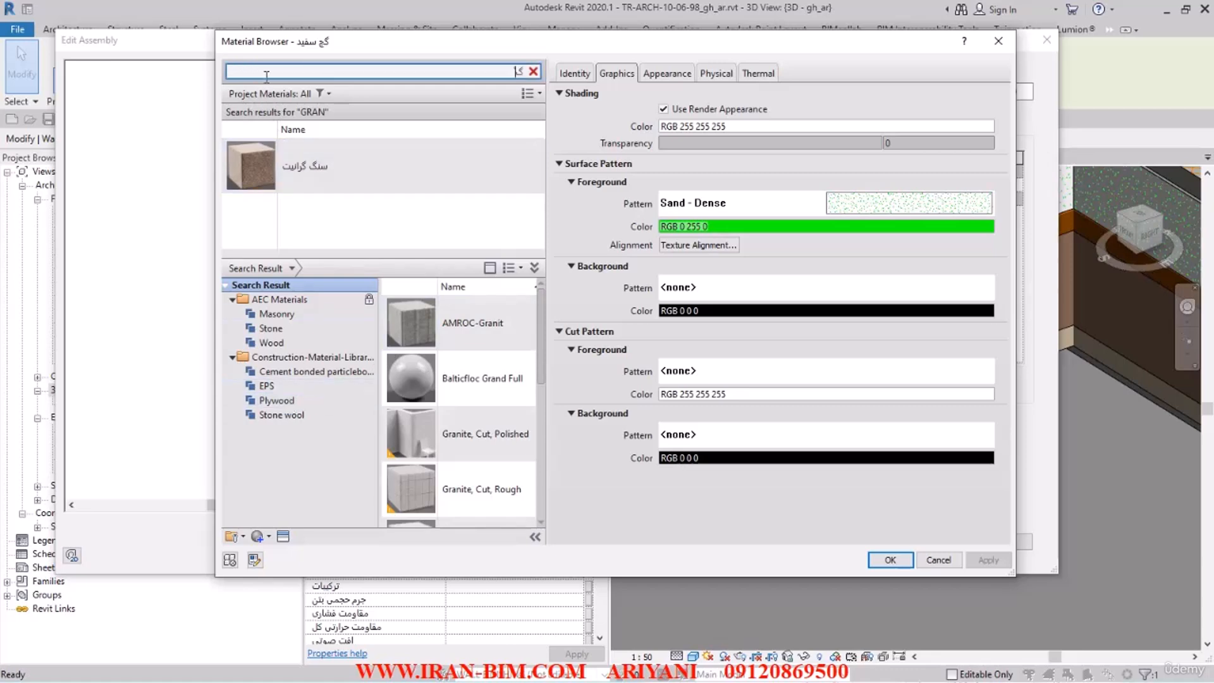
pyautogui.write('راین')
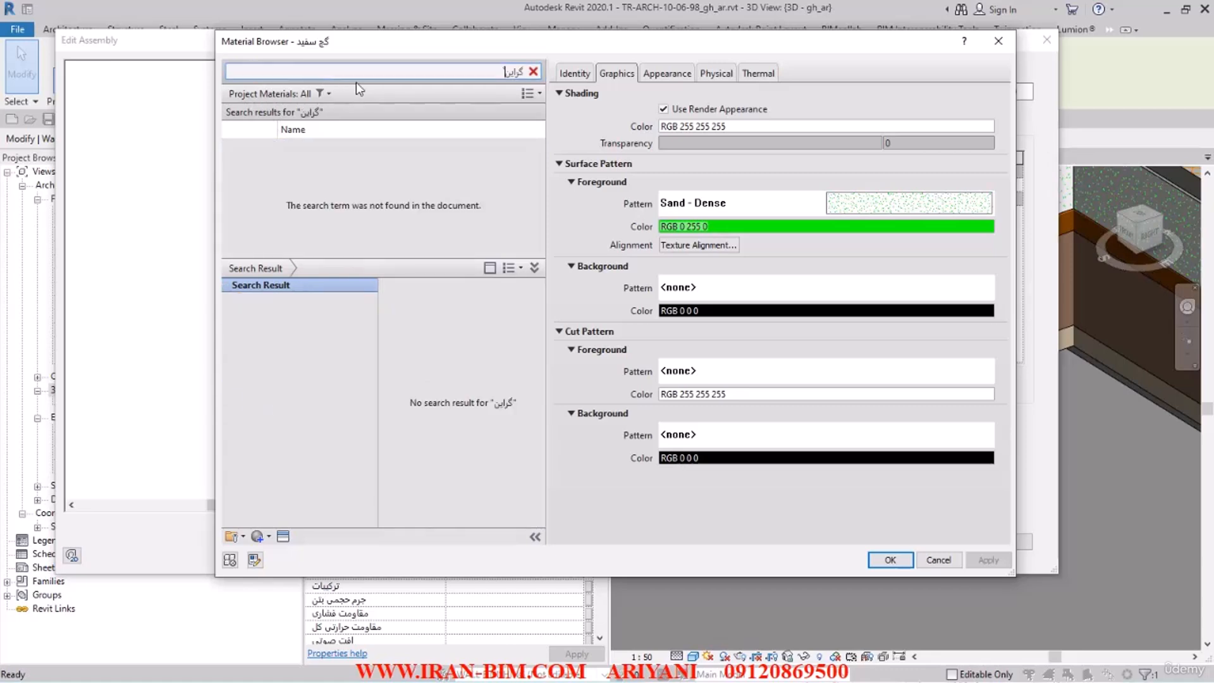
pyautogui.press('BackSpace')
pyautogui.press('BackSpace')
pyautogui.write('نیت')
pyautogui.click(313, 167)
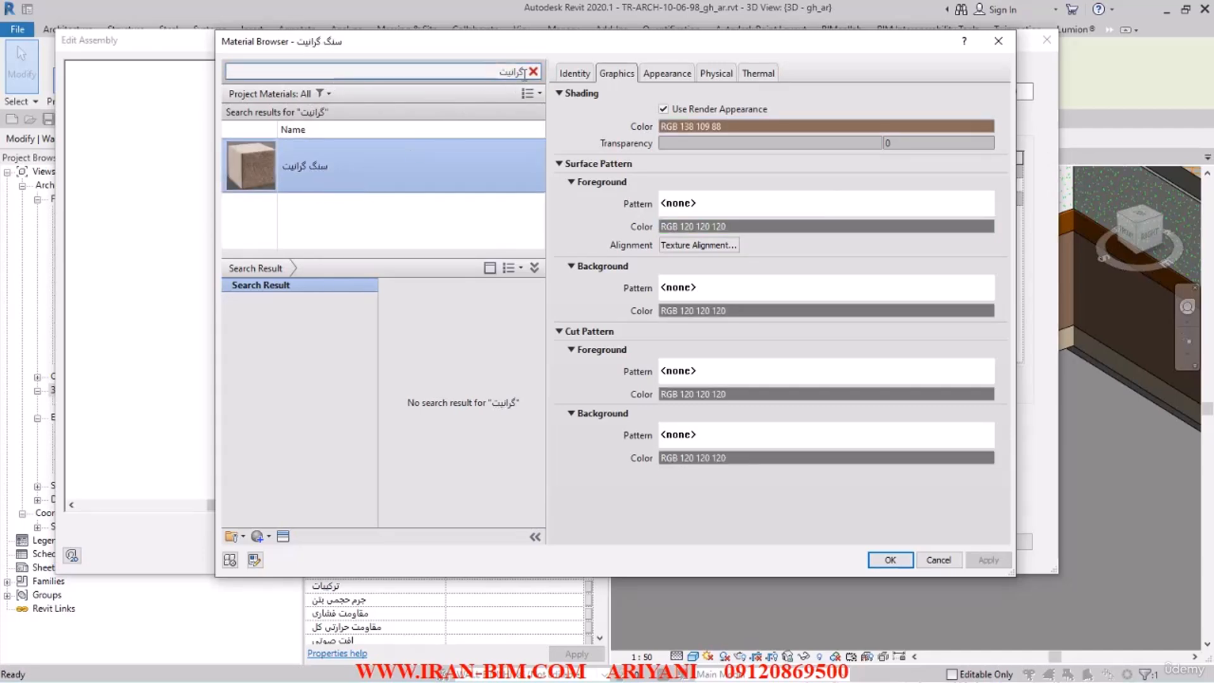
# - Duplicate the سنگ گرانیت material and name the copy سنگ گرانیت چایان
pyautogui.rightClick(296, 163)
pyautogui.click(337, 190)
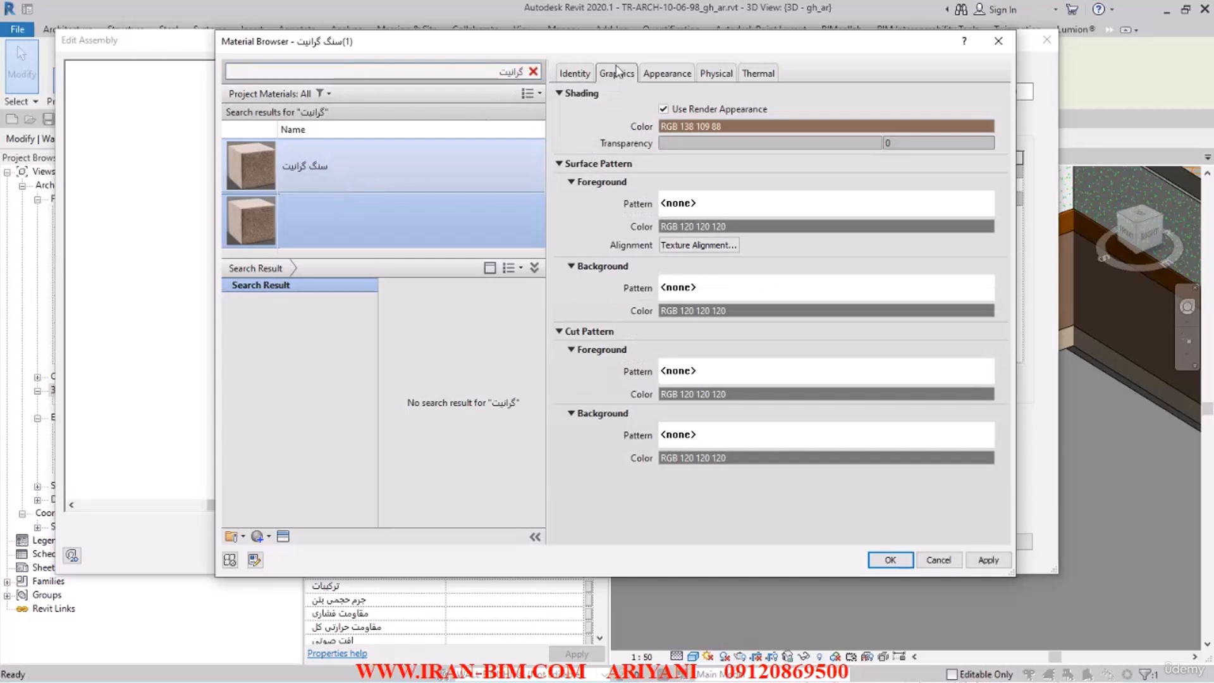
pyautogui.click(574, 73)
pyautogui.click(949, 92)
pyautogui.click(941, 92)
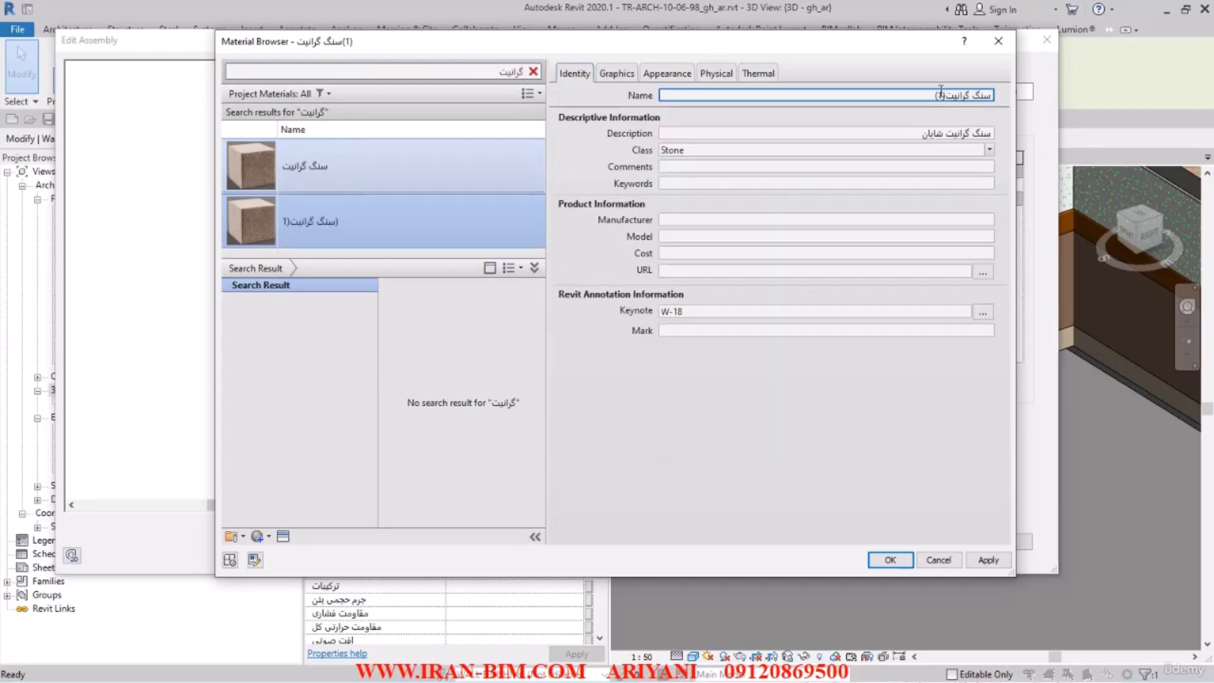
pyautogui.press('BackSpace')
pyautogui.click(817, 185)
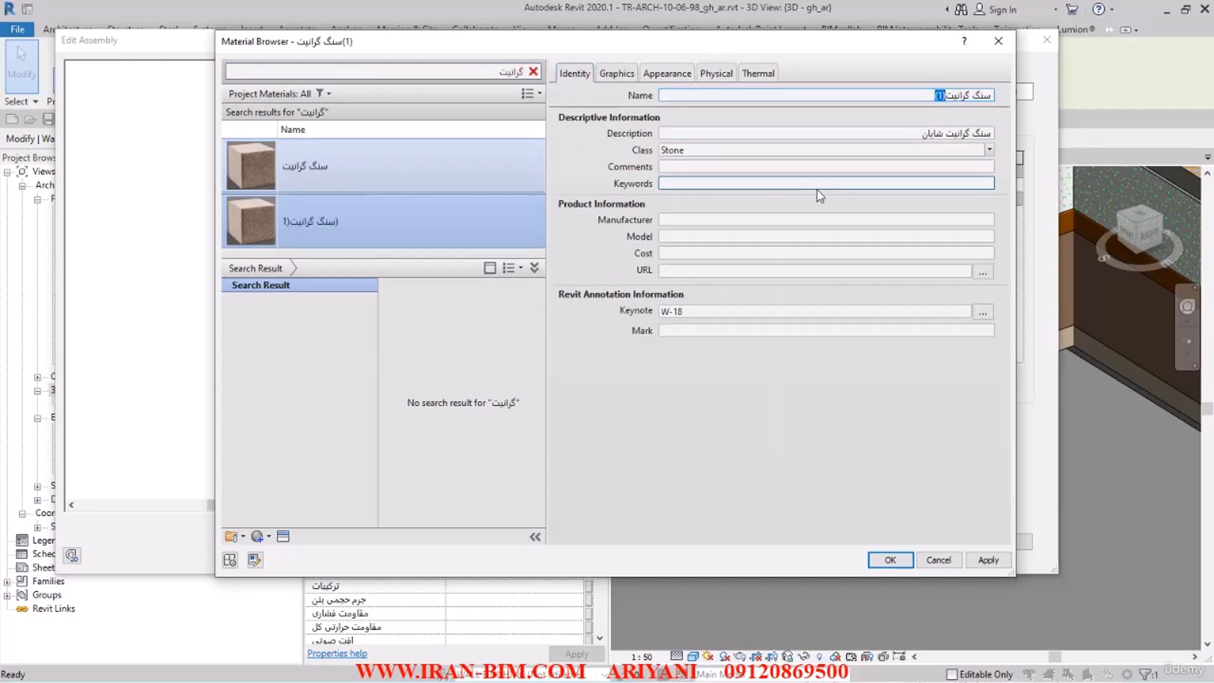
pyautogui.write('شایان')
# - Copy the new material's name سنگ گرانیت چایان into its description, replacing the existing text
pyautogui.click(926, 93)
pyautogui.moveTo(927, 94); pyautogui.dragTo(986, 100)
pyautogui.hotkey('ctrl', 'c')
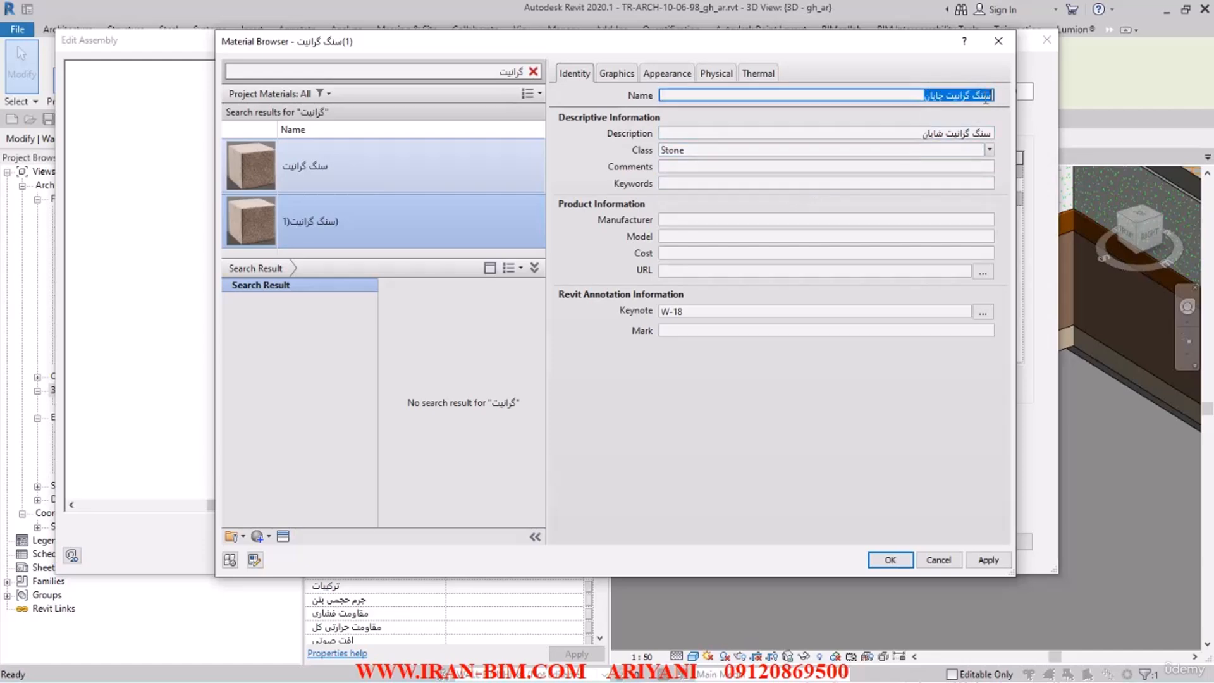
pyautogui.click(919, 134)
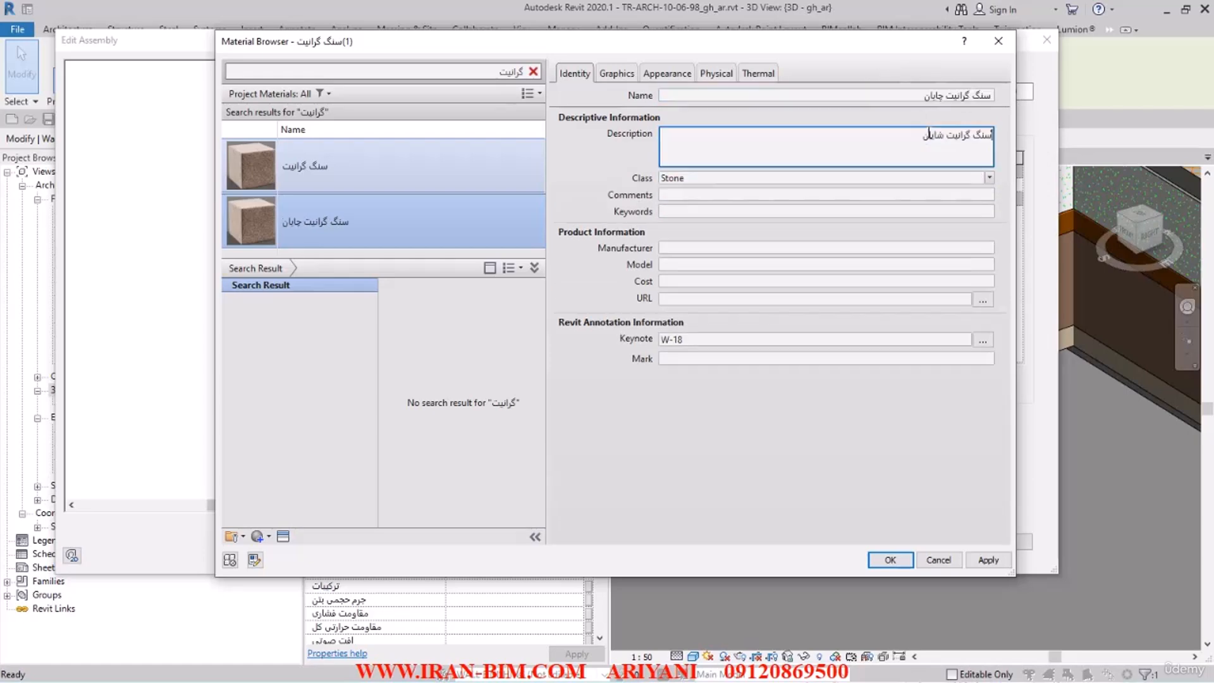
pyautogui.moveTo(918, 134); pyautogui.dragTo(1002, 136)
pyautogui.hotkey('ctrl', 'v')
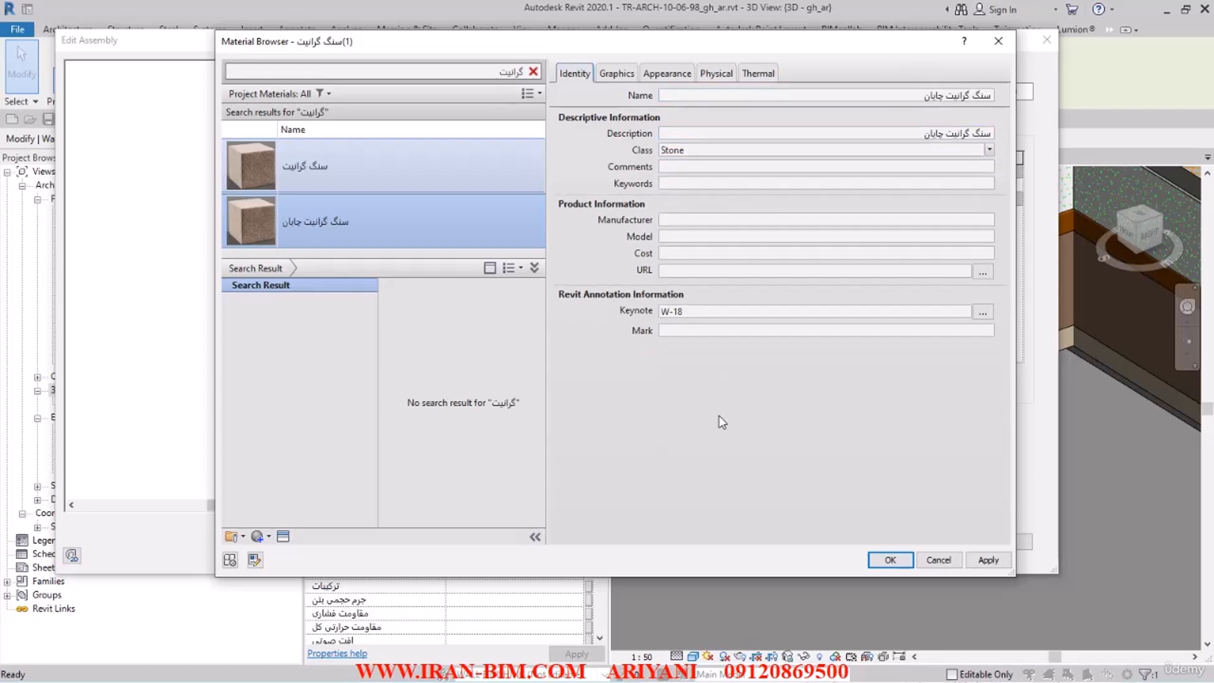
# - Assign keynote W-21, سنگ گرانیت مشکی چایان, to the new granite material
pyautogui.click(983, 312)
pyautogui.scroll(-1, 660, 291)
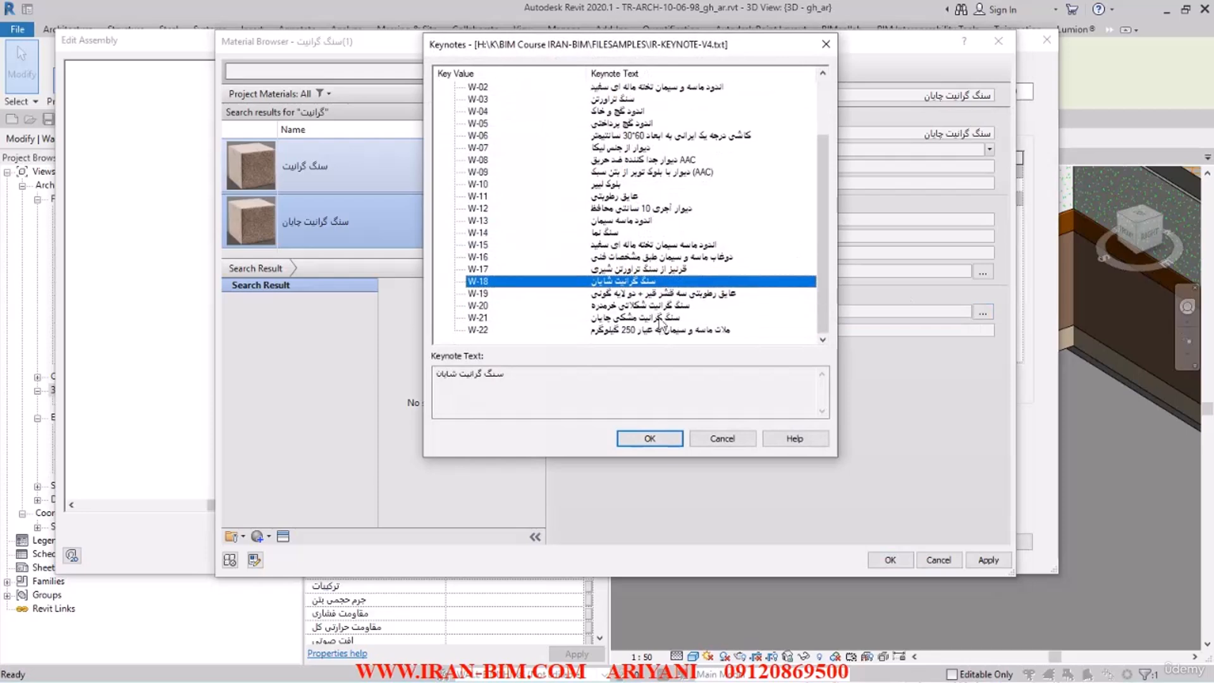
pyautogui.click(637, 319)
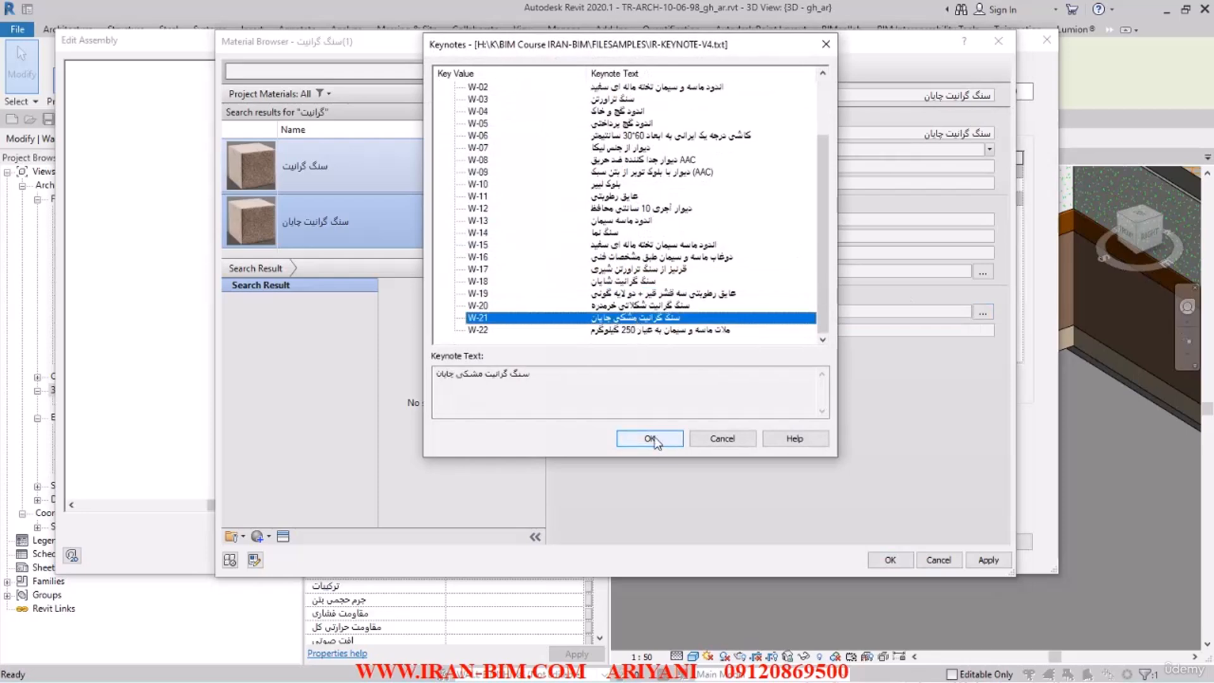
pyautogui.click(650, 439)
# - Set the material's mark to سنگ گرانیت چایان and apply the identity changes
pyautogui.click(696, 330)
pyautogui.write('سنگ گرانیت چاپان')
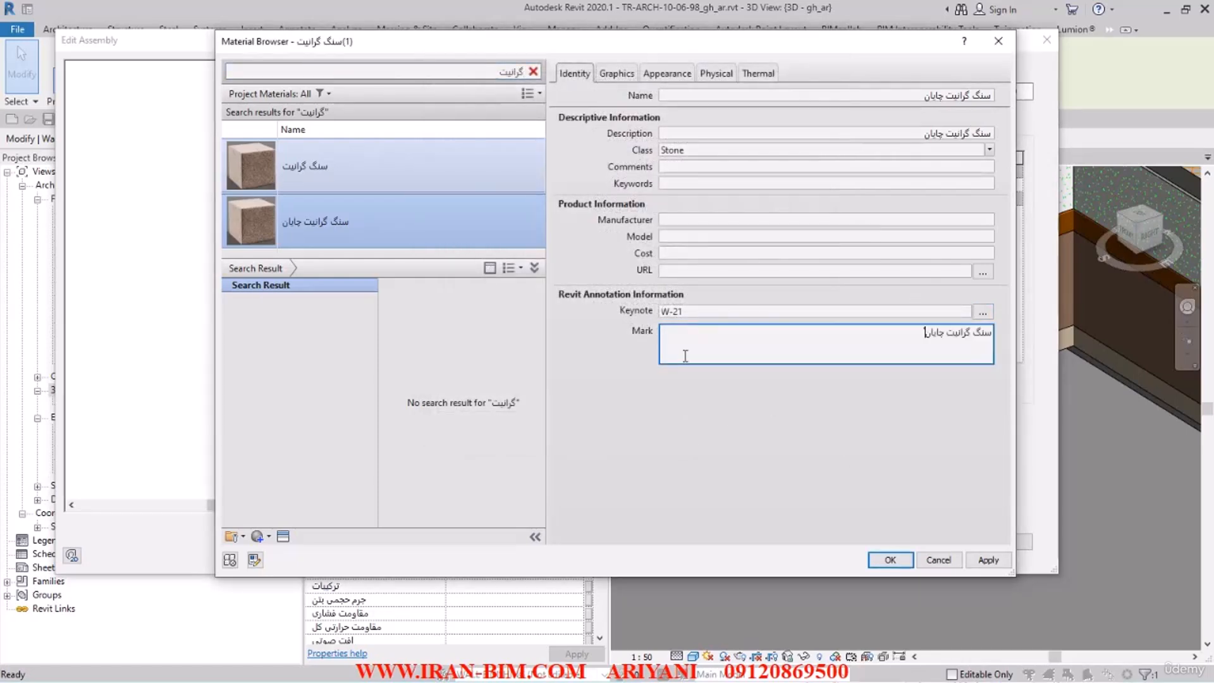
pyautogui.click(723, 405)
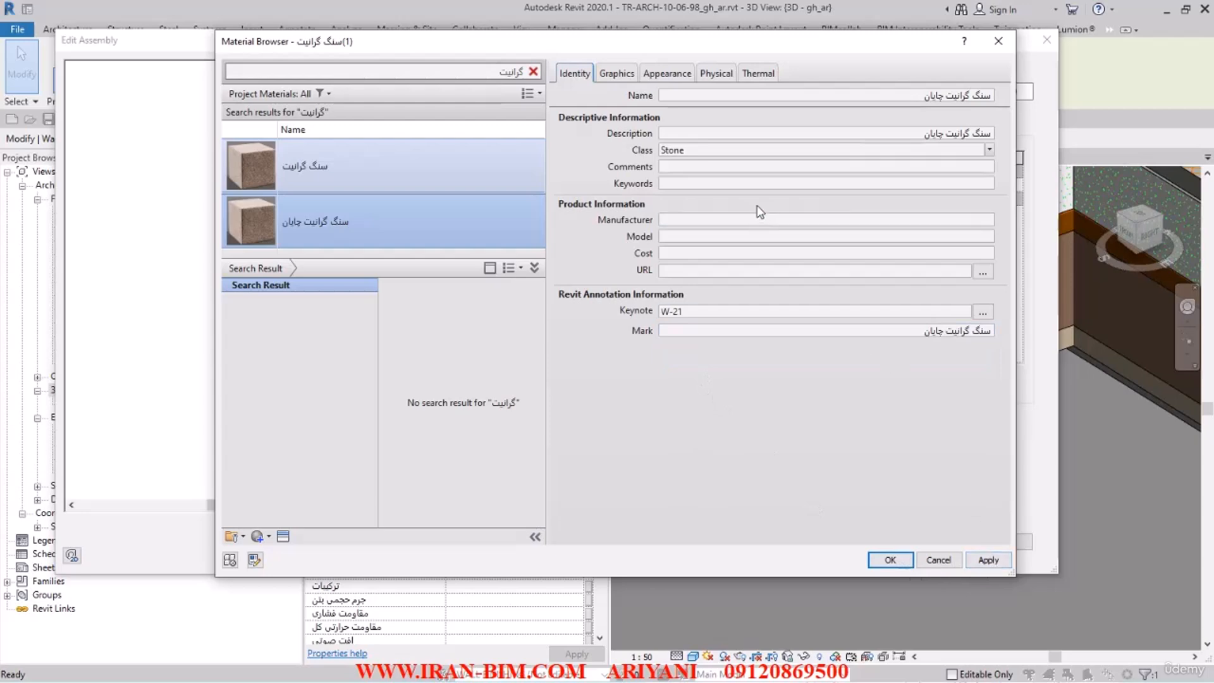
pyautogui.click(989, 561)
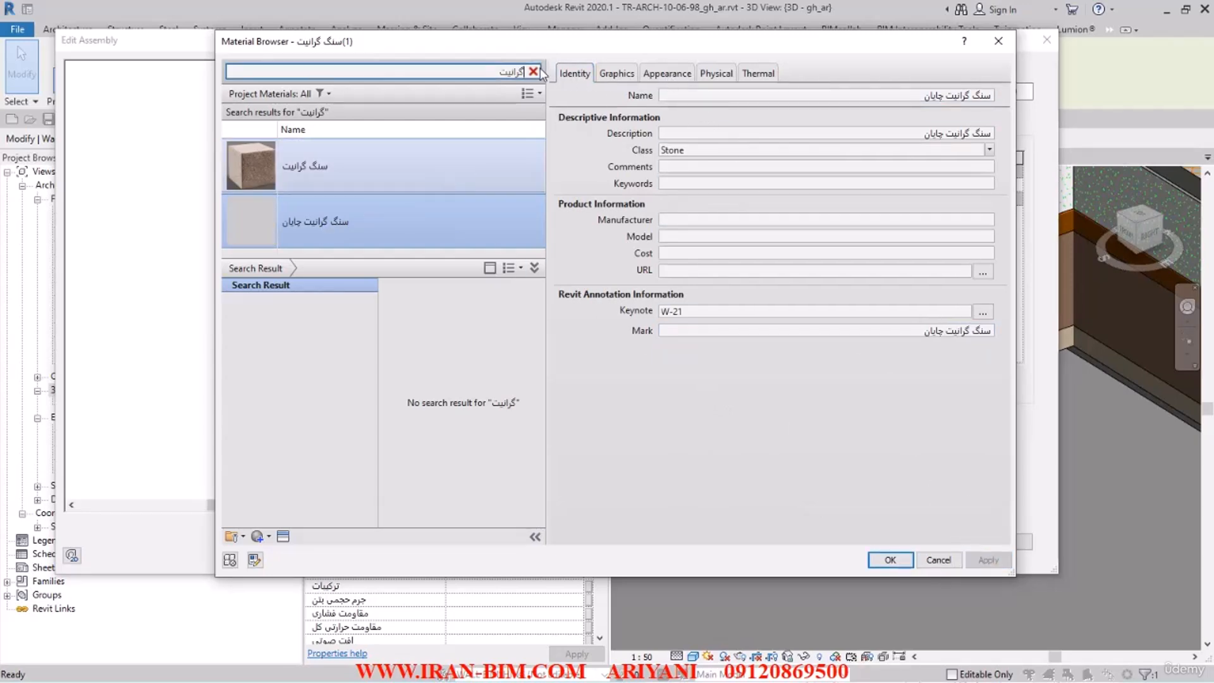
# - Duplicate the material's Granite - Red appearance asset and enlarge its preview
pyautogui.click(682, 74)
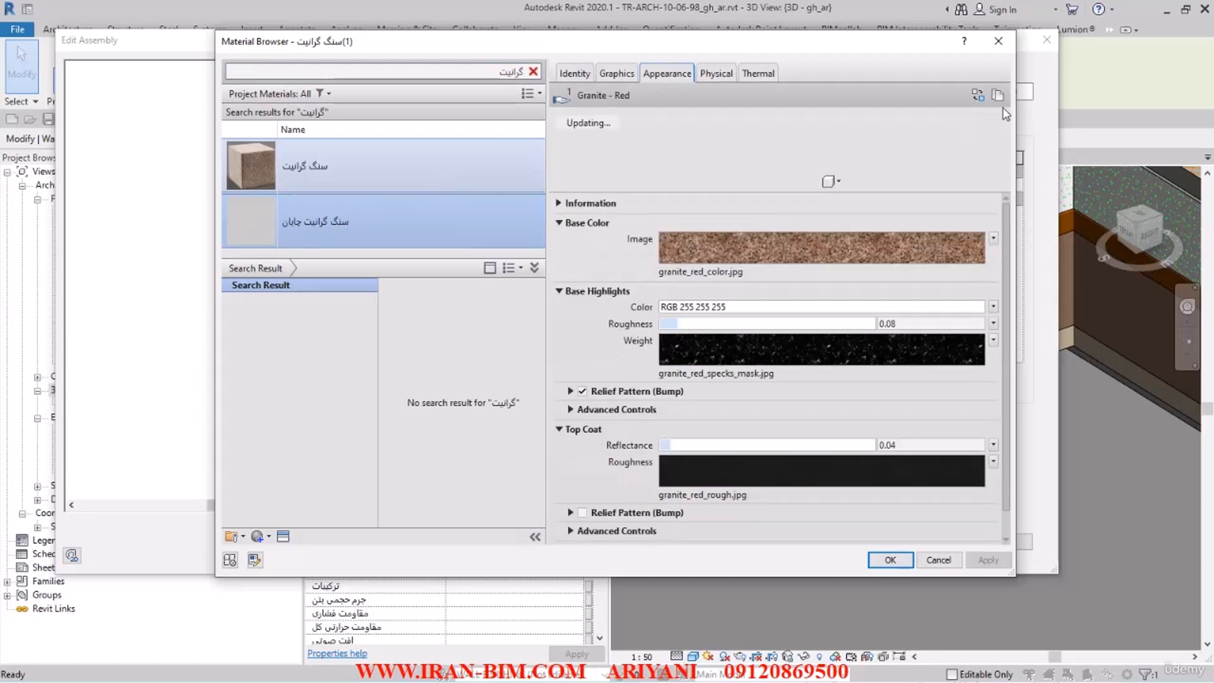
pyautogui.click(1000, 101)
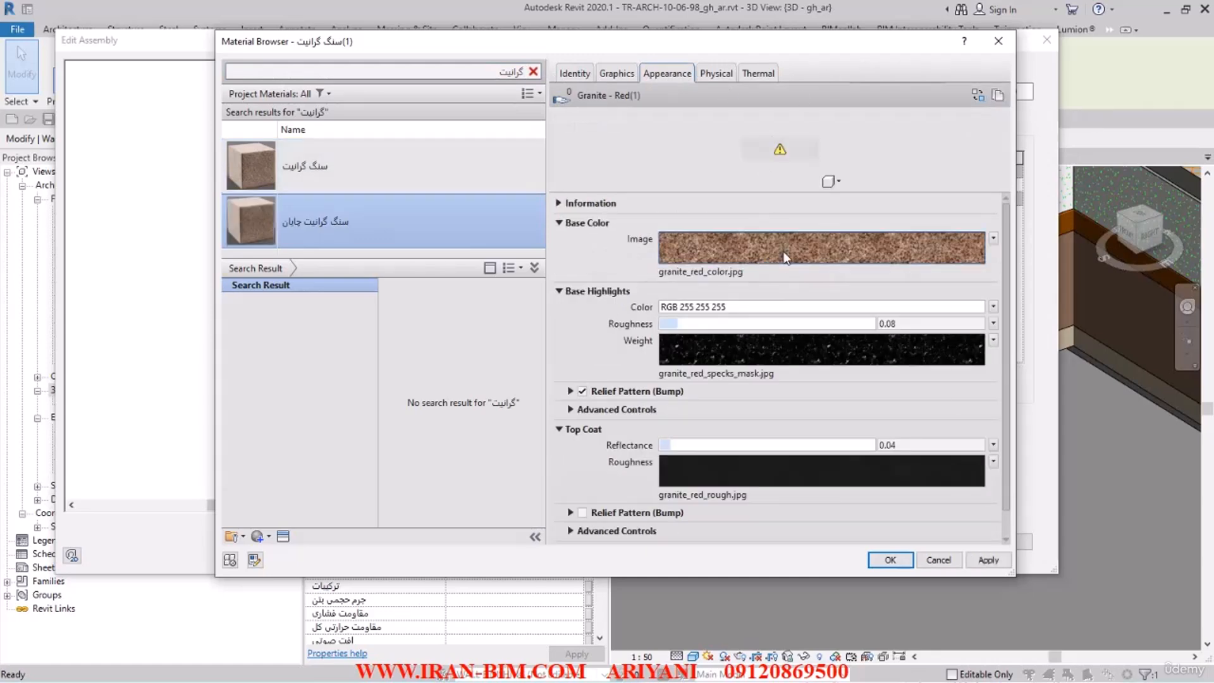
pyautogui.moveTo(787, 257)
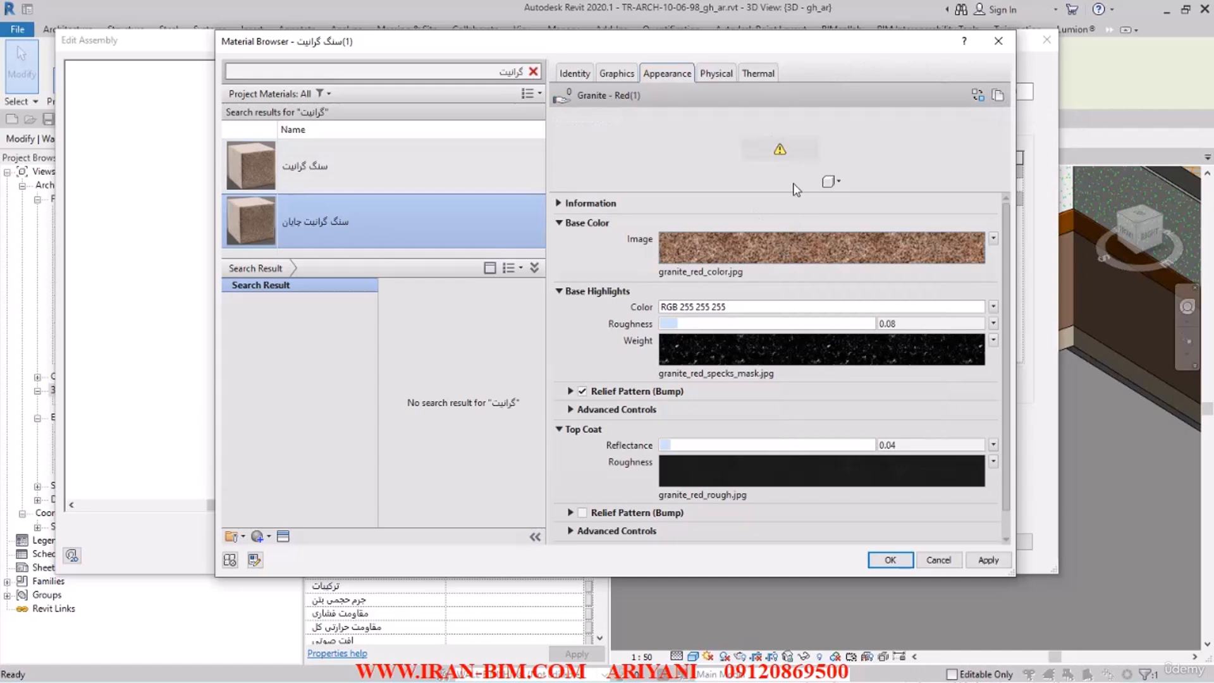
pyautogui.moveTo(795, 193); pyautogui.dragTo(794, 243)
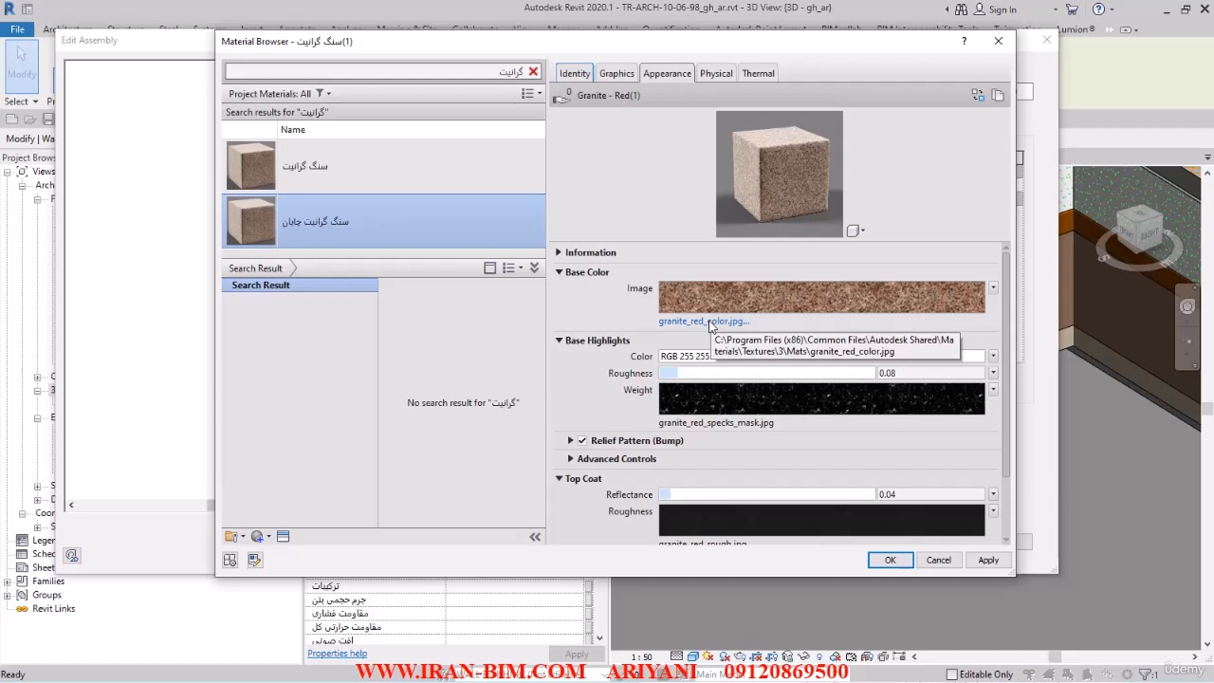
# - Open the file selection for the base color image, show the files as thumbnails and enlarge the dialog
pyautogui.click(710, 323)
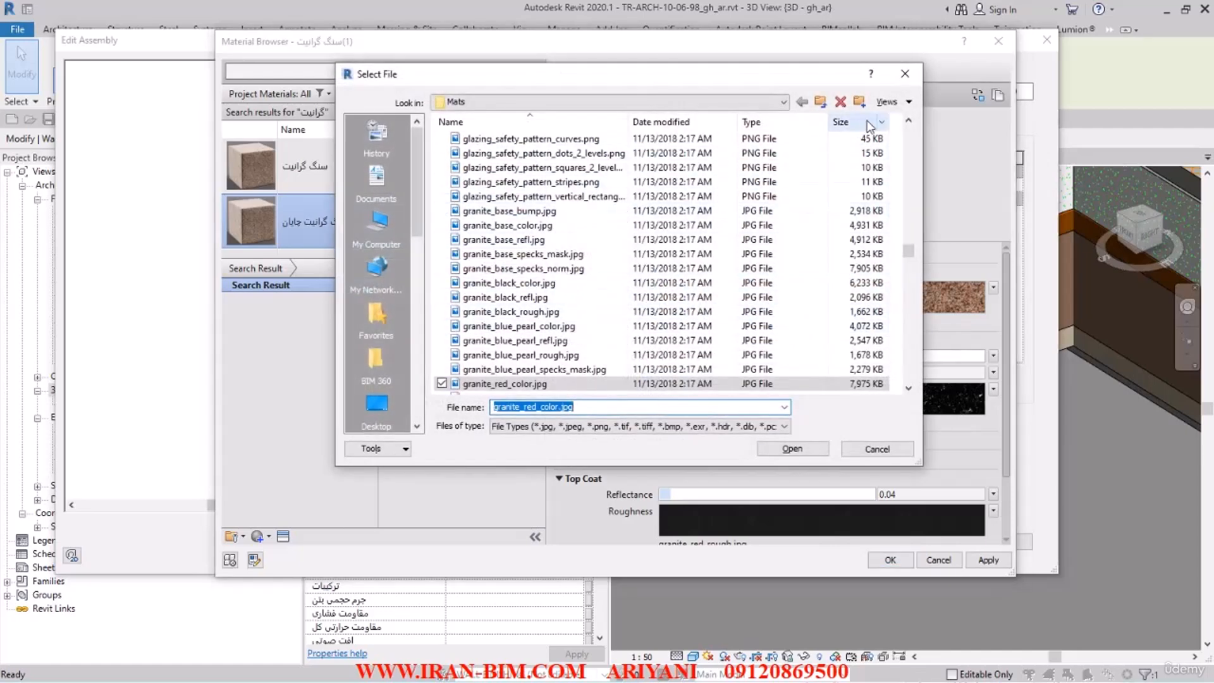
pyautogui.click(909, 101)
pyautogui.click(911, 155)
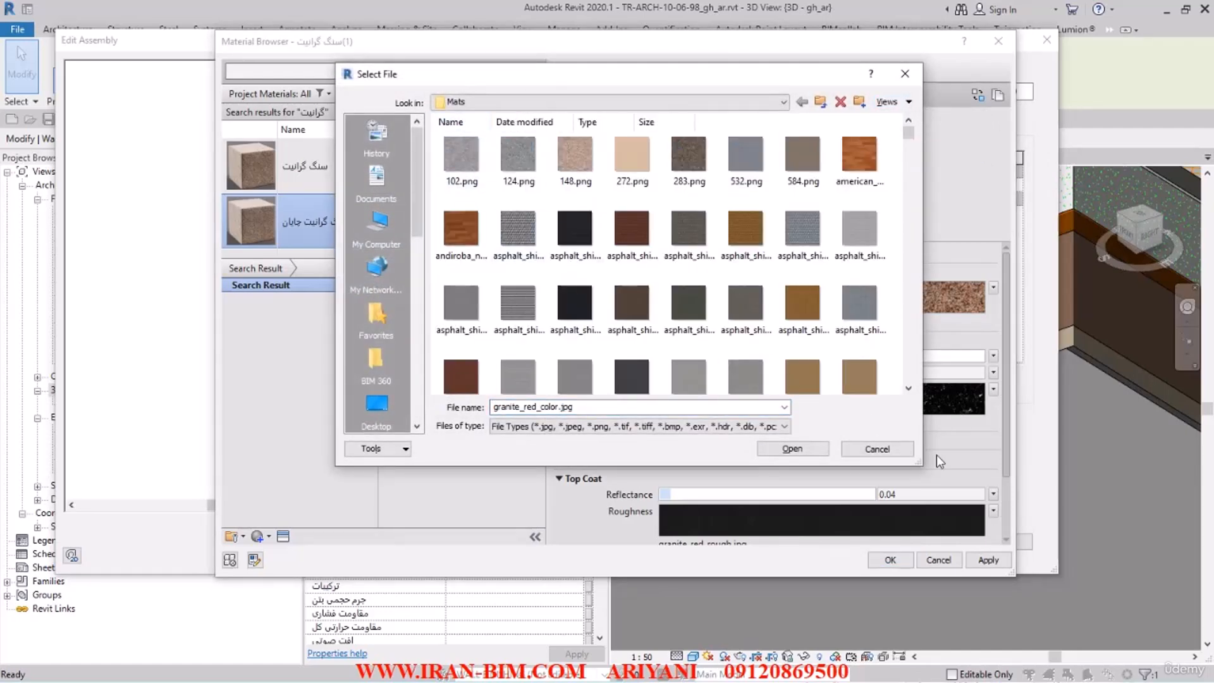
pyautogui.moveTo(919, 463); pyautogui.dragTo(938, 571)
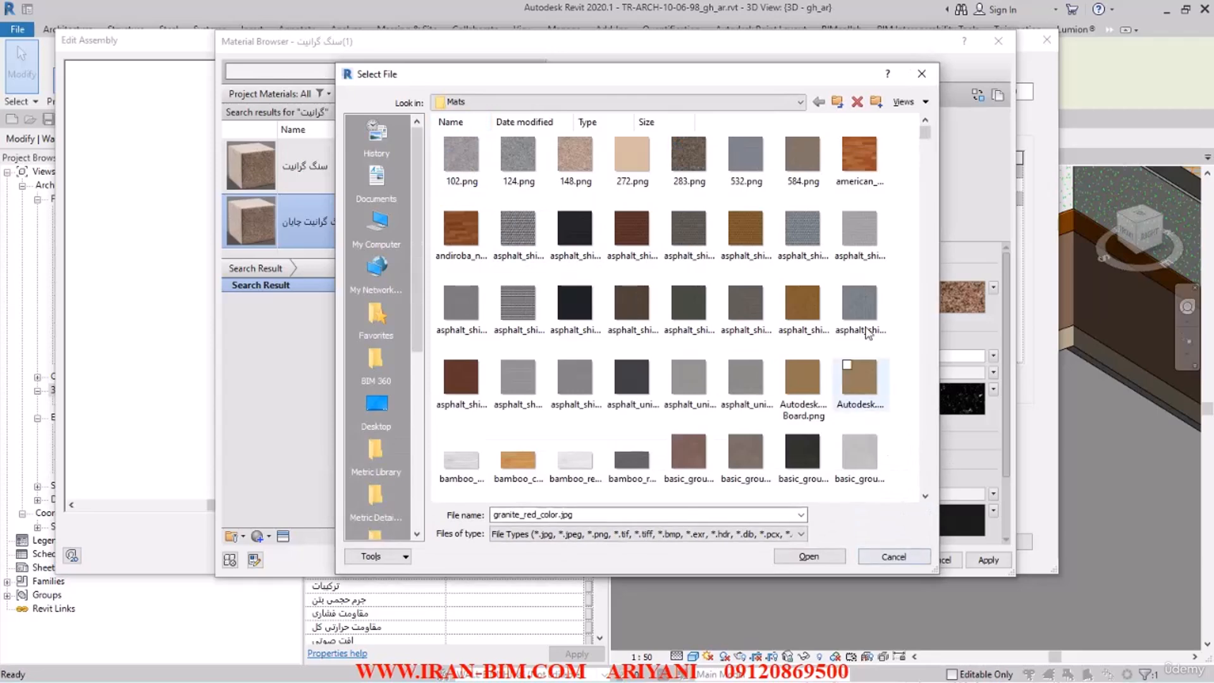
pyautogui.click(925, 101)
pyautogui.click(924, 152)
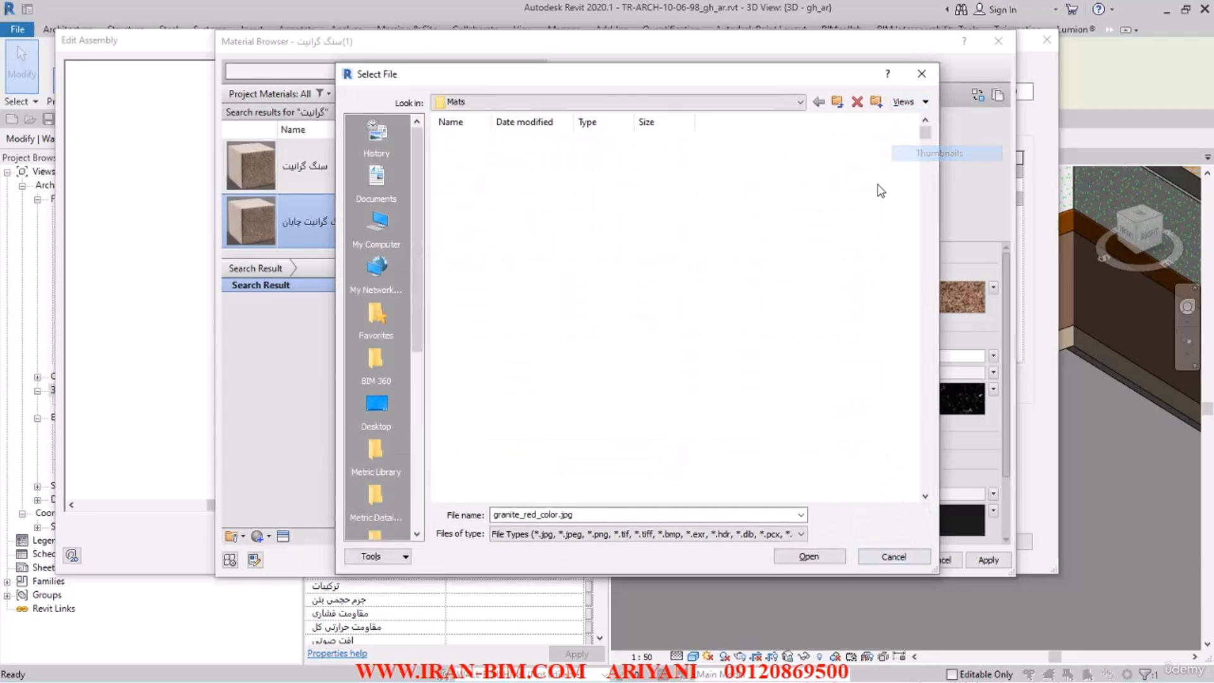
pyautogui.moveTo(924, 130); pyautogui.dragTo(925, 142)
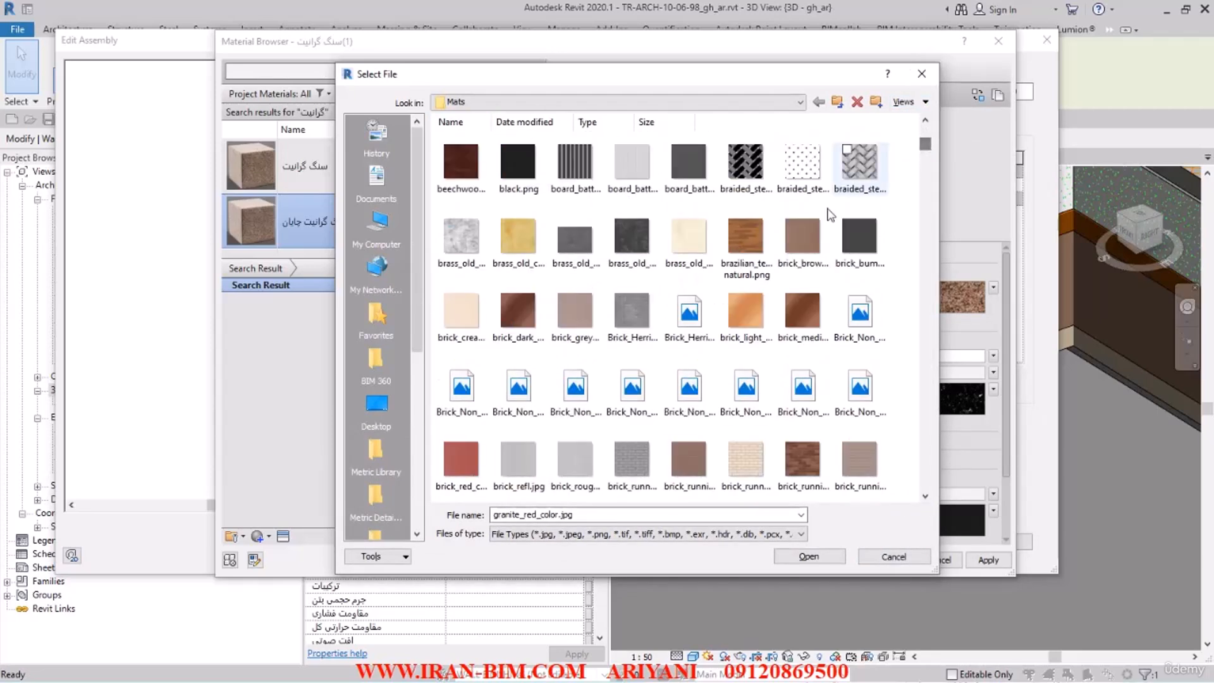
# - Replace the base color image with granite_black_color.jpg from the Mats folder
pyautogui.click(618, 514)
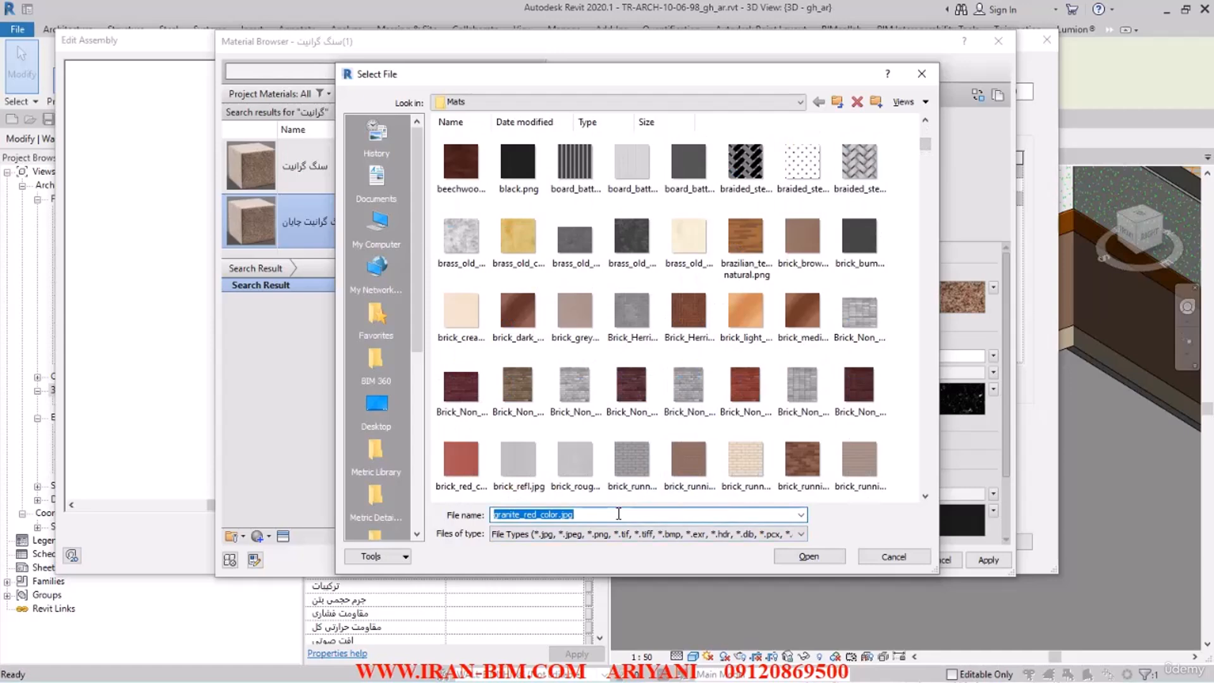
pyautogui.click(618, 513)
pyautogui.scroll(-1, 626, 397)
pyautogui.scroll(-5, 679, 403)
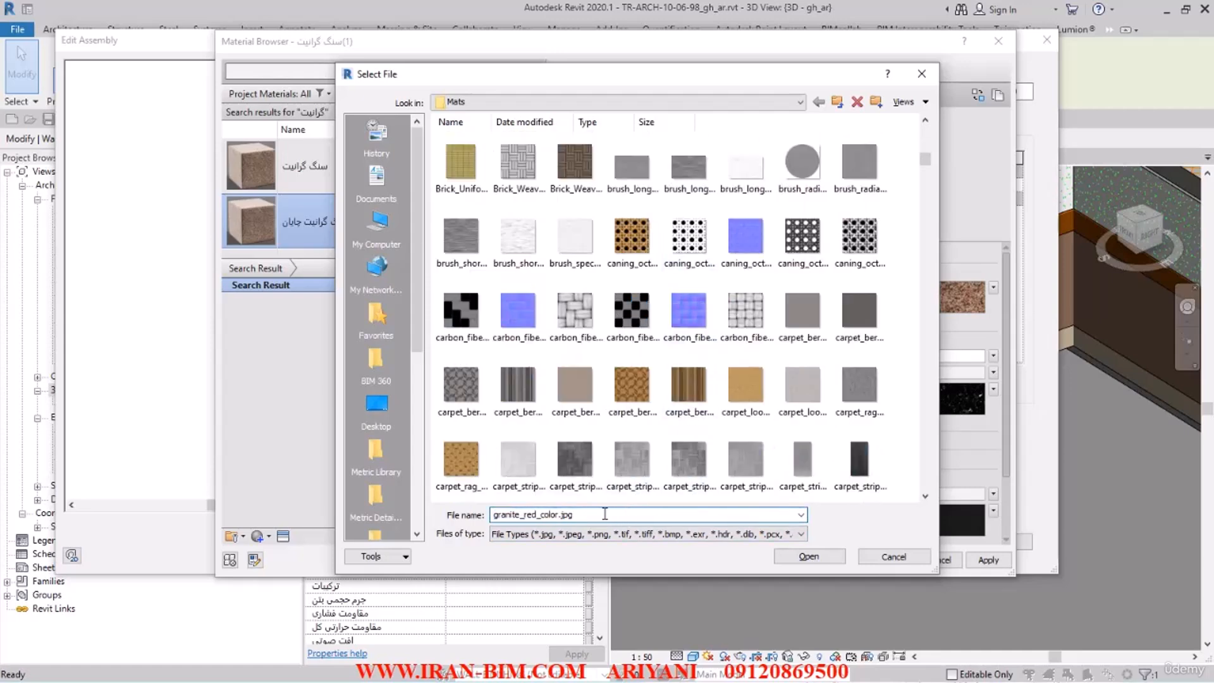
pyautogui.press('BackSpace')
pyautogui.press('BackSpace')
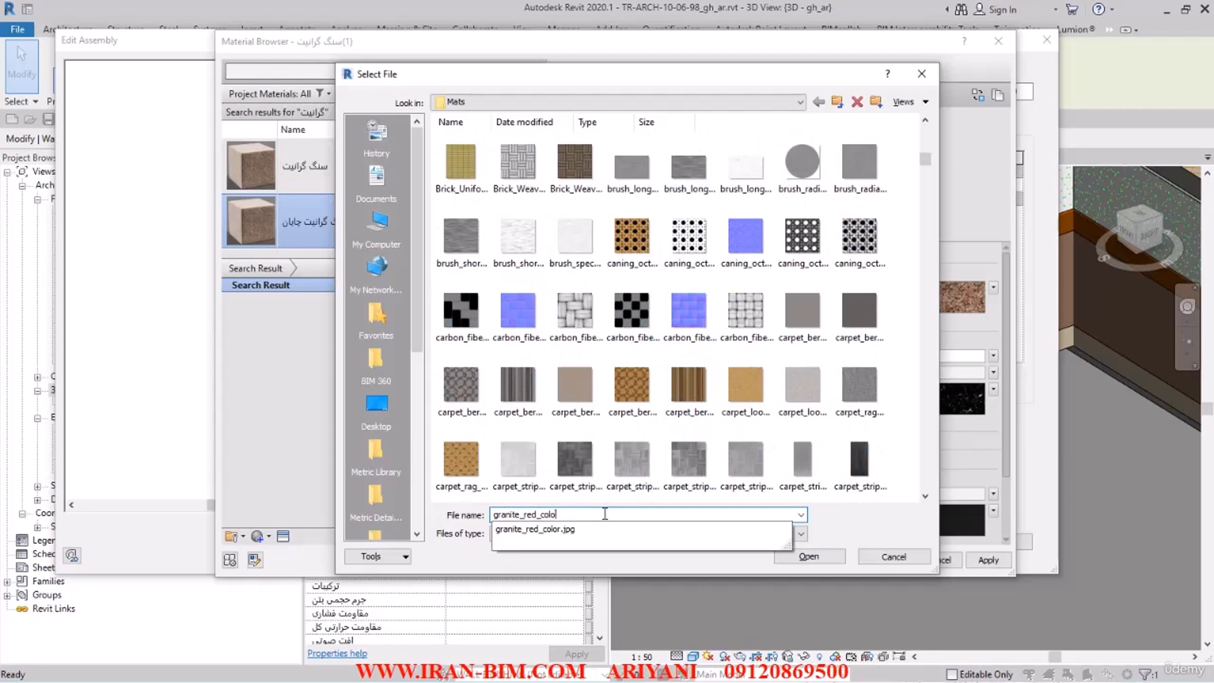
pyautogui.press('BackSpace')
pyautogui.press('BackSpace')
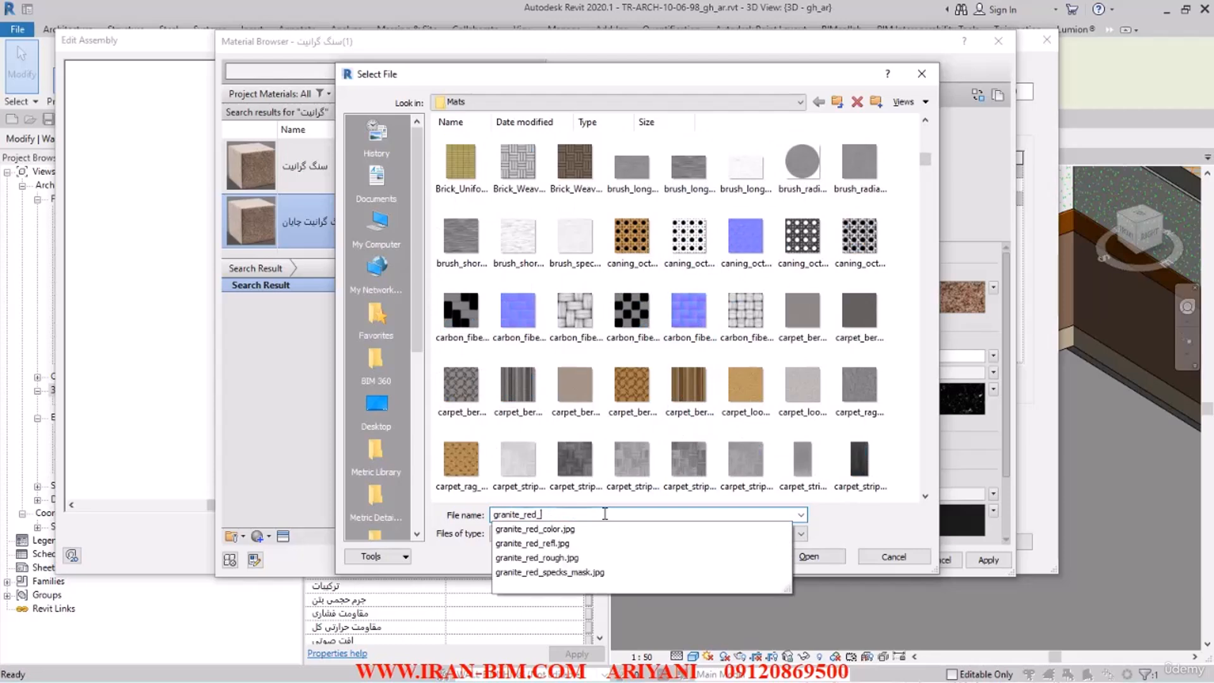
pyautogui.press('BackSpace')
pyautogui.press('BackSpace')
pyautogui.press('BackSpace')
pyautogui.press('BackSpace')
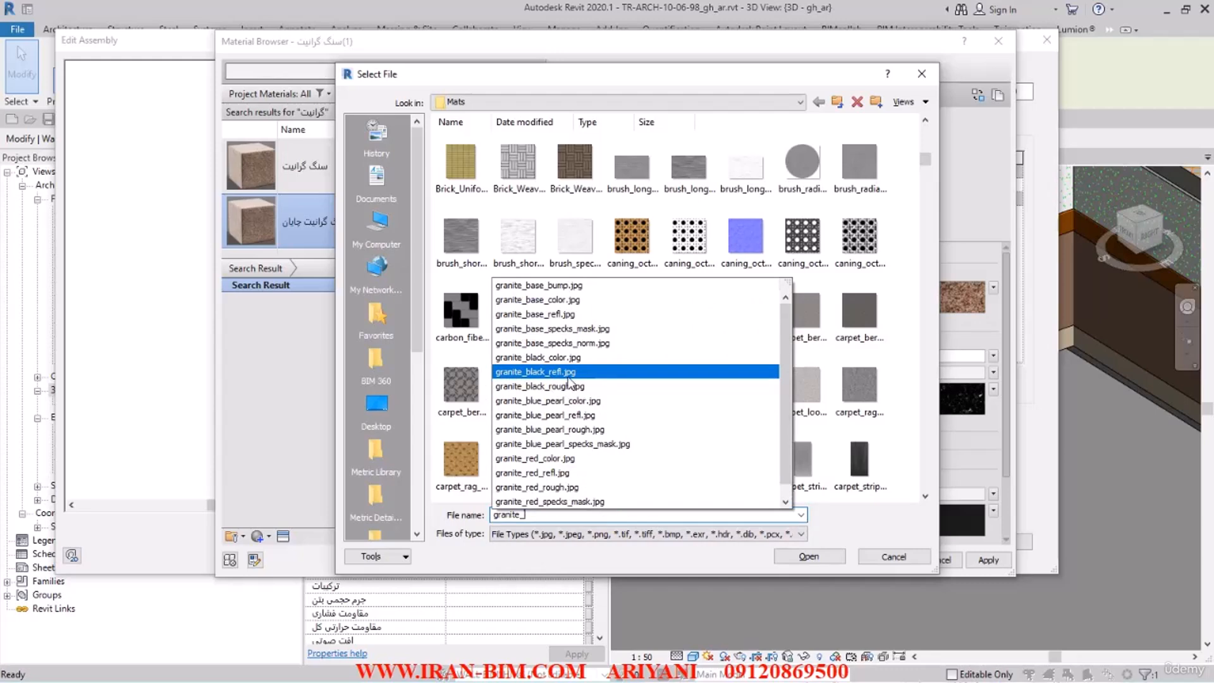
pyautogui.click(585, 358)
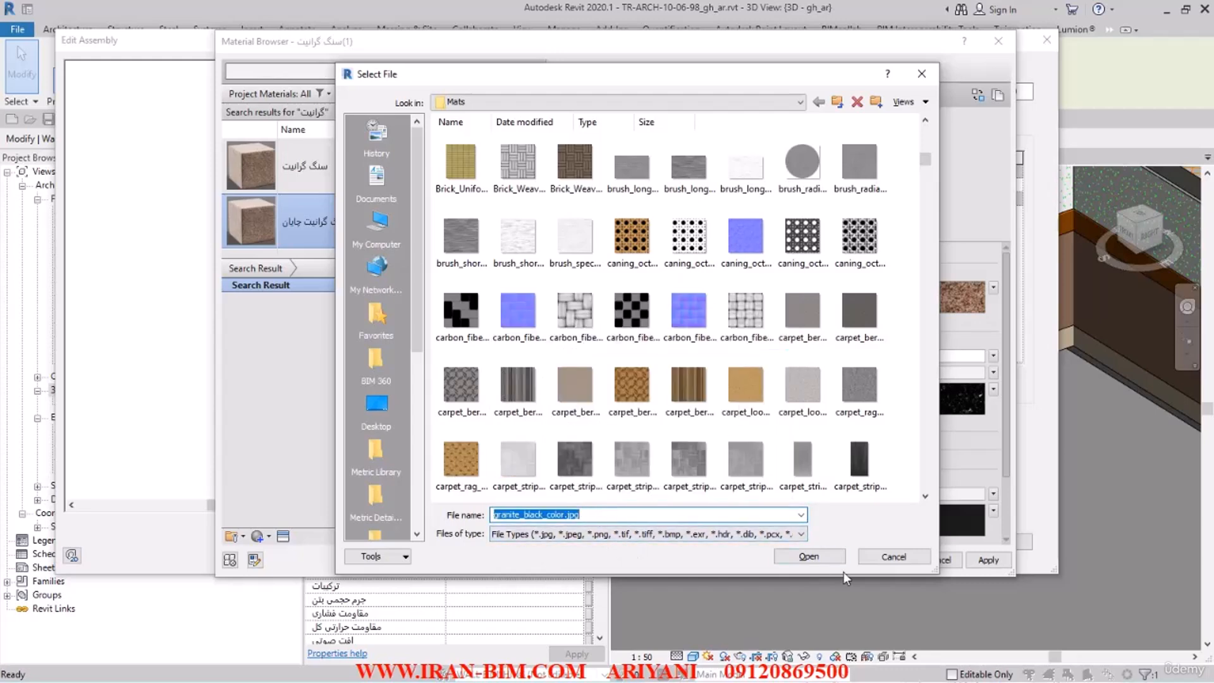
pyautogui.click(819, 557)
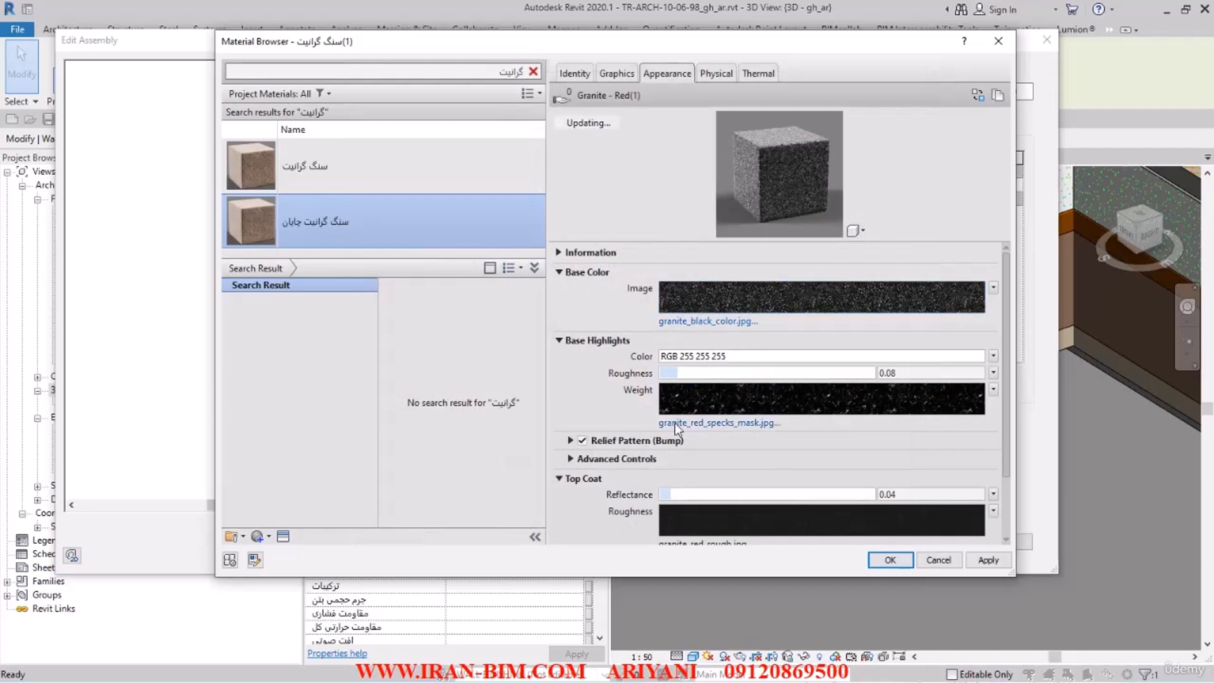
# - Try to replace the base highlights weight image with granite_black_specks_mask.jpg
pyautogui.click(712, 422)
pyautogui.click(582, 515)
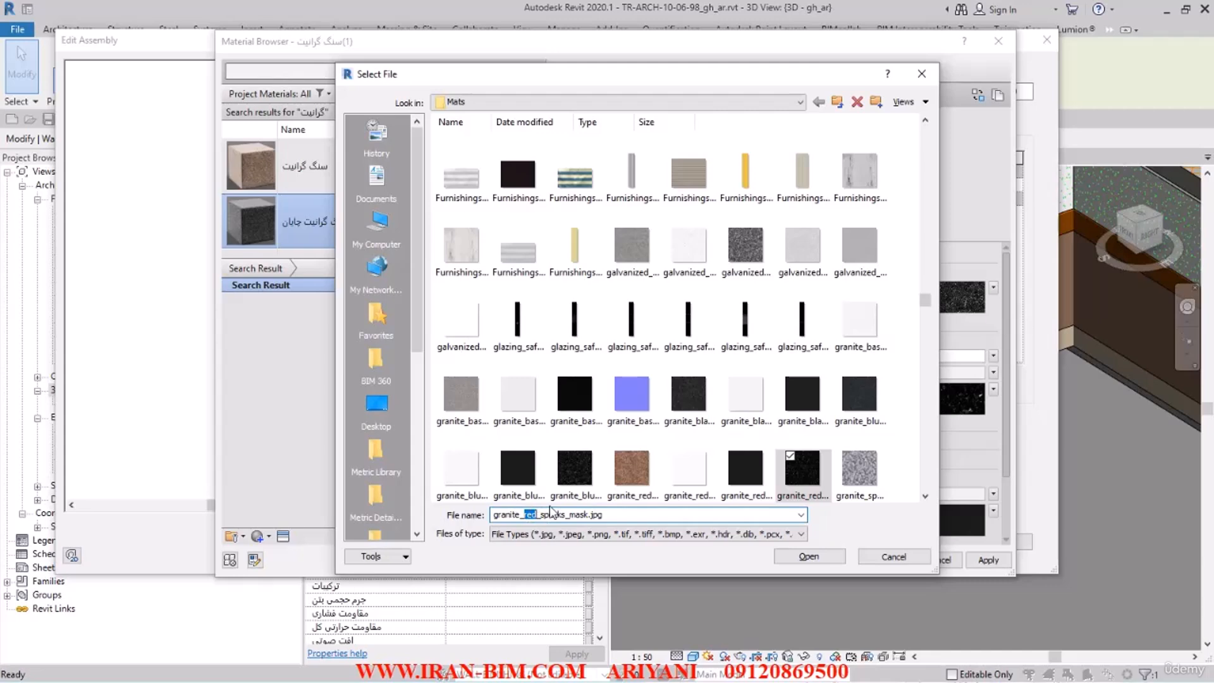
pyautogui.write('b')
pyautogui.press('BackSpace')
pyautogui.write('BLACK')
pyautogui.press('BackSpace')
pyautogui.press('BackSpace')
pyautogui.press('BackSpace')
pyautogui.press('BackSpace')
pyautogui.press('BackSpace')
pyautogui.write('black')
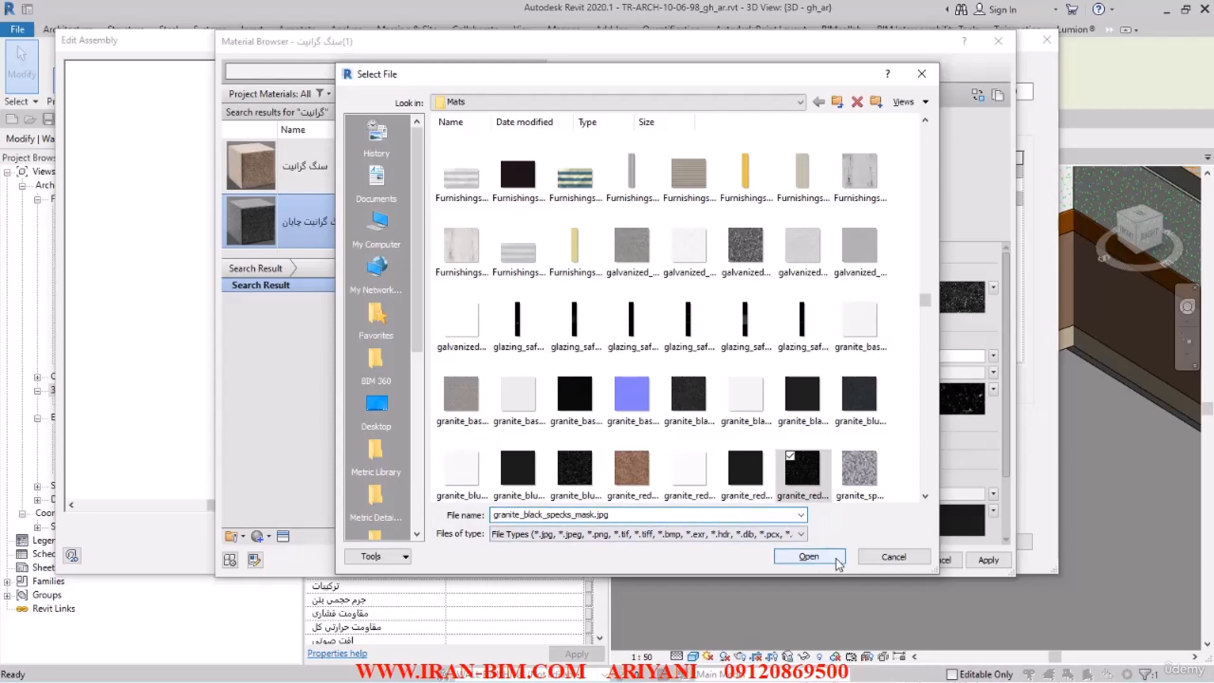
pyautogui.click(809, 557)
pyautogui.click(700, 383)
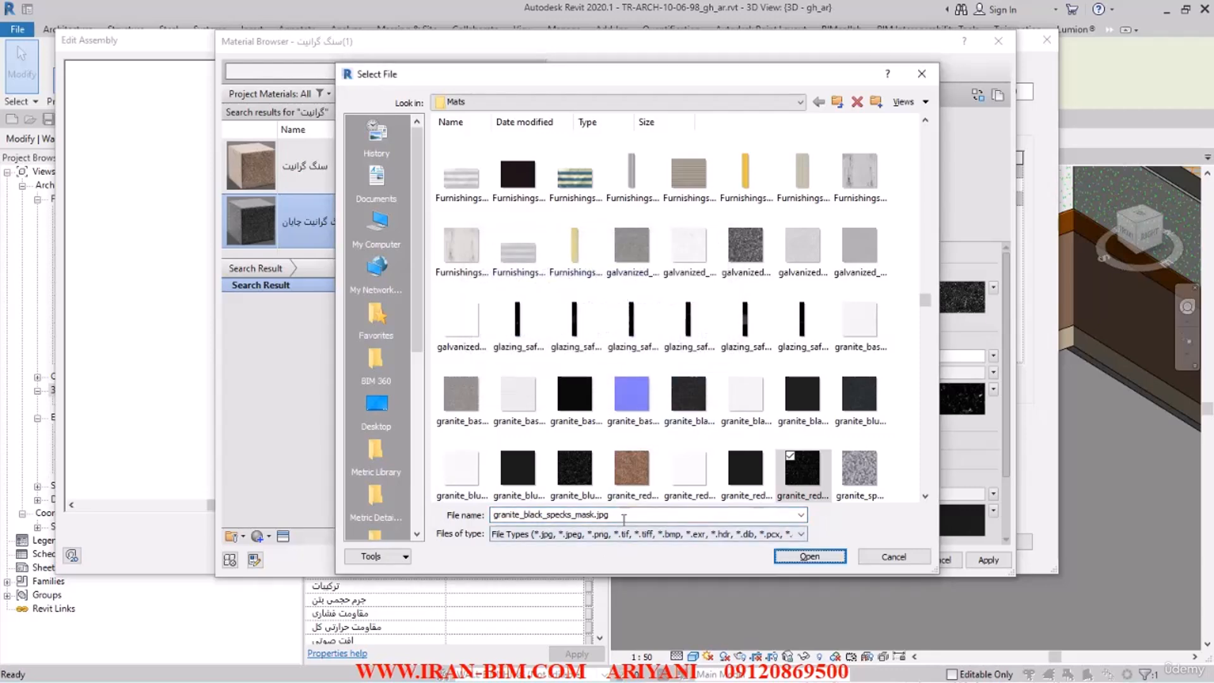
# - Choose granite_black_refl.jpg as the weight image for the base highlights
pyautogui.click(624, 514)
pyautogui.click(623, 514)
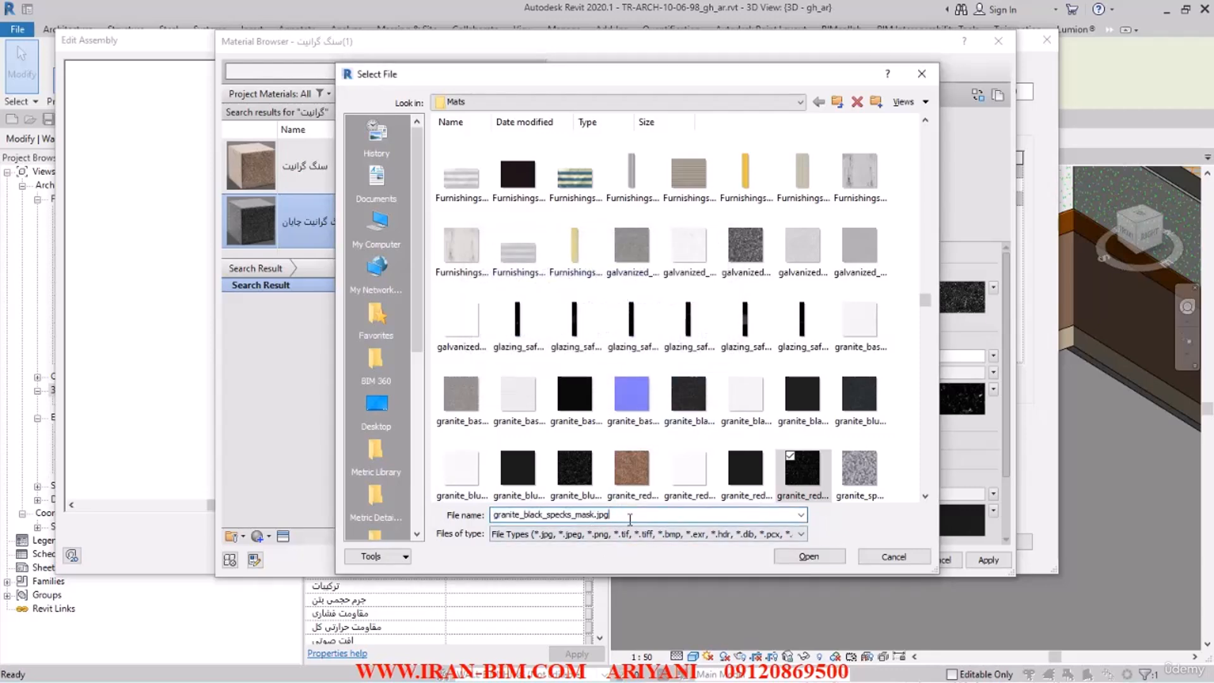
pyautogui.press('BackSpace')
pyautogui.press('BackSpace')
pyautogui.press('BackSpace')
pyautogui.press('BackSpace')
pyautogui.press('BackSpace')
pyautogui.press('BackSpace')
pyautogui.press('BackSpace')
pyautogui.press('BackSpace')
pyautogui.press('BackSpace')
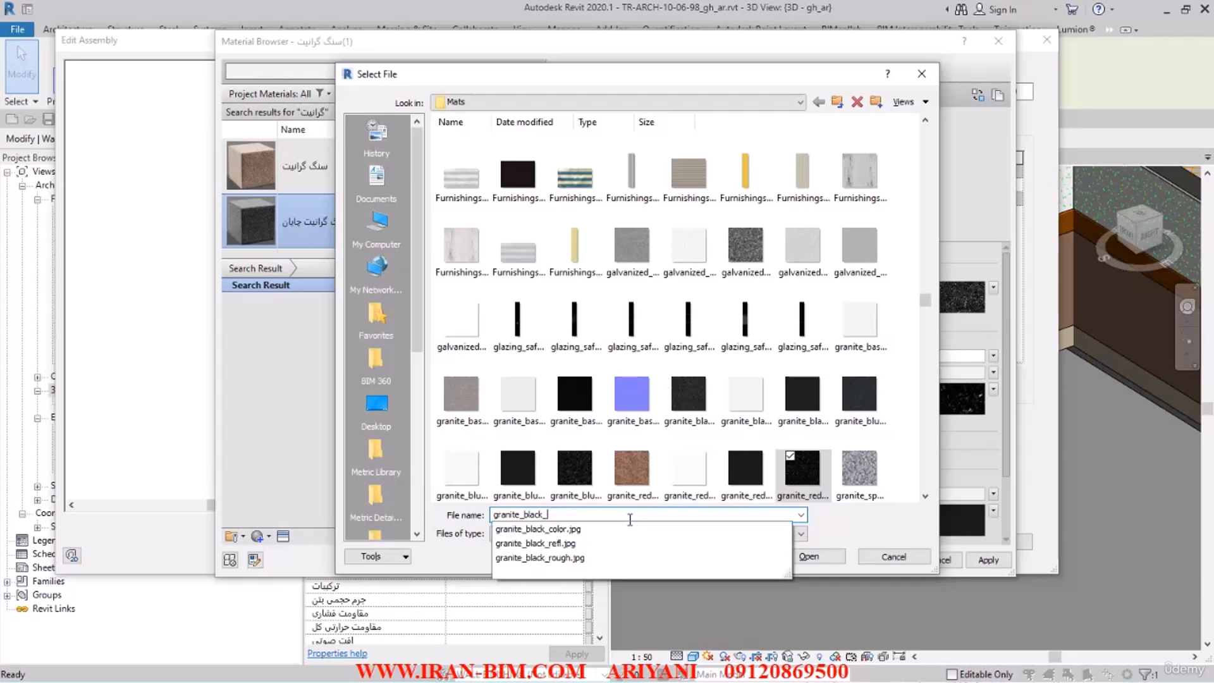
pyautogui.press('BackSpace')
pyautogui.press('BackSpace')
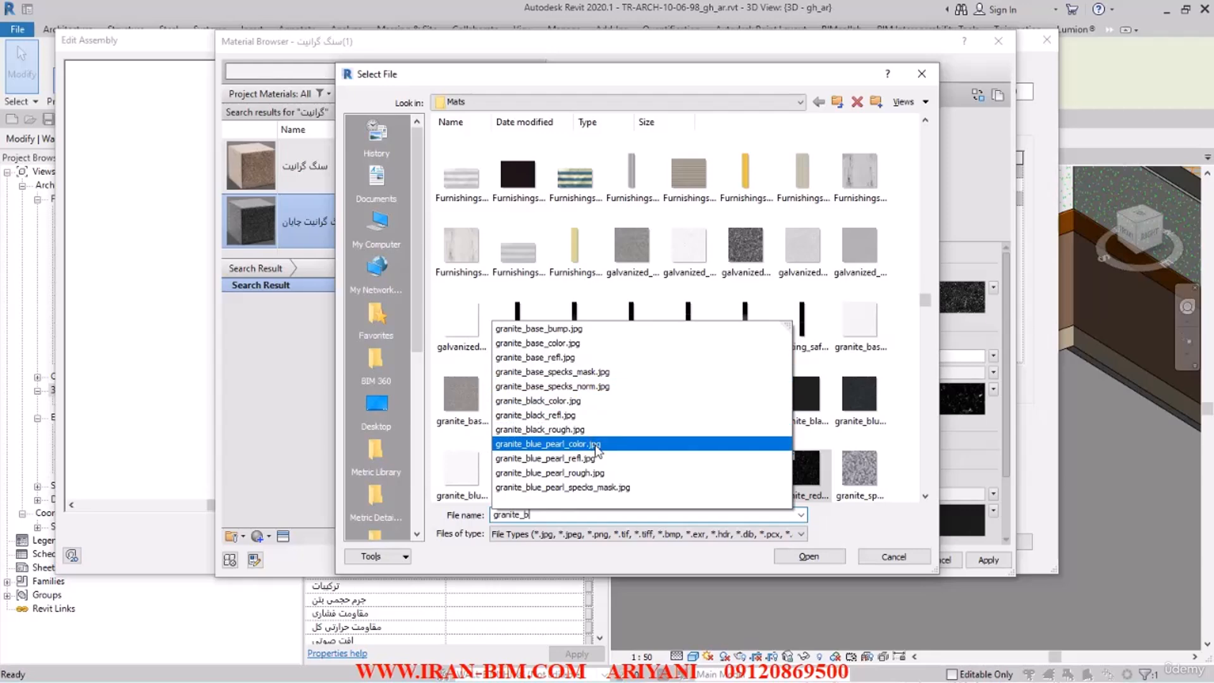
pyautogui.moveTo(534, 73); pyautogui.dragTo(366, 64)
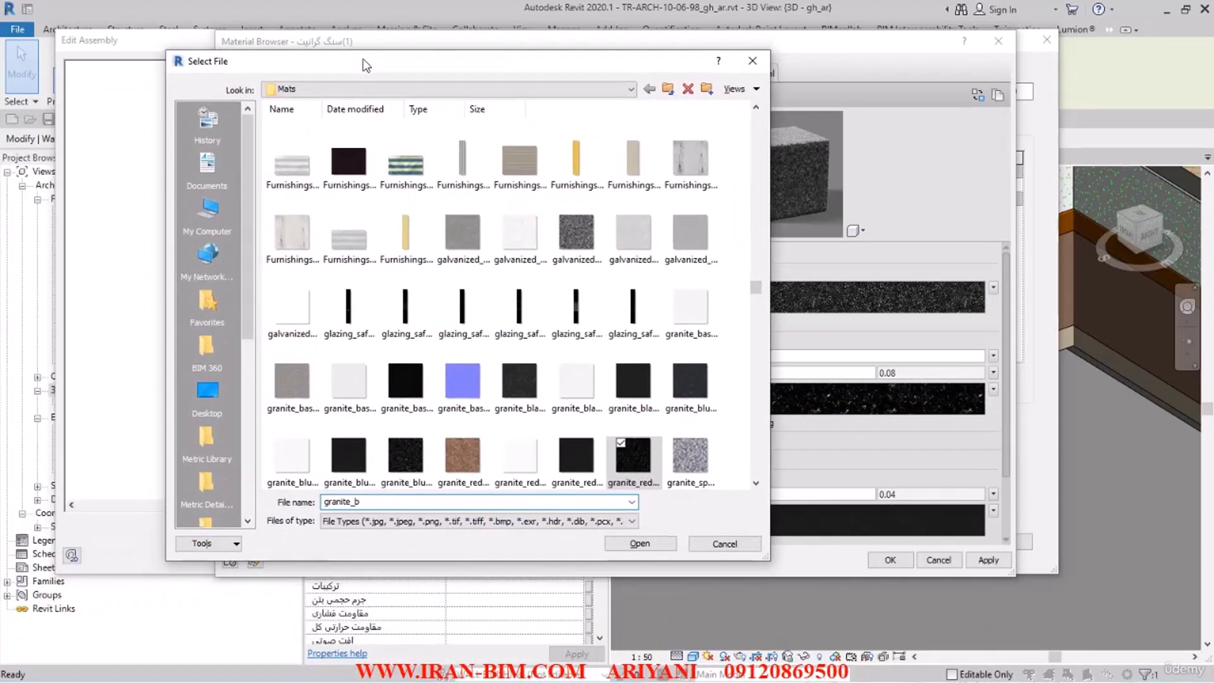
pyautogui.click(373, 504)
pyautogui.press('BackSpace')
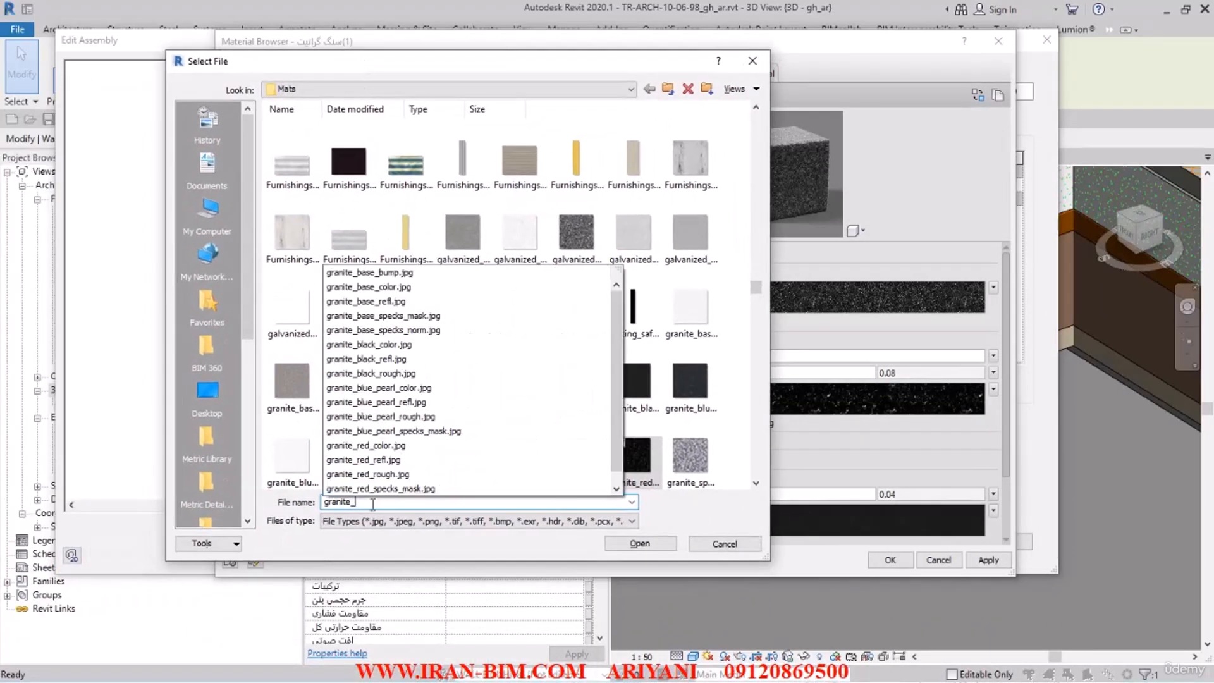
pyautogui.write('black_color.jpg')
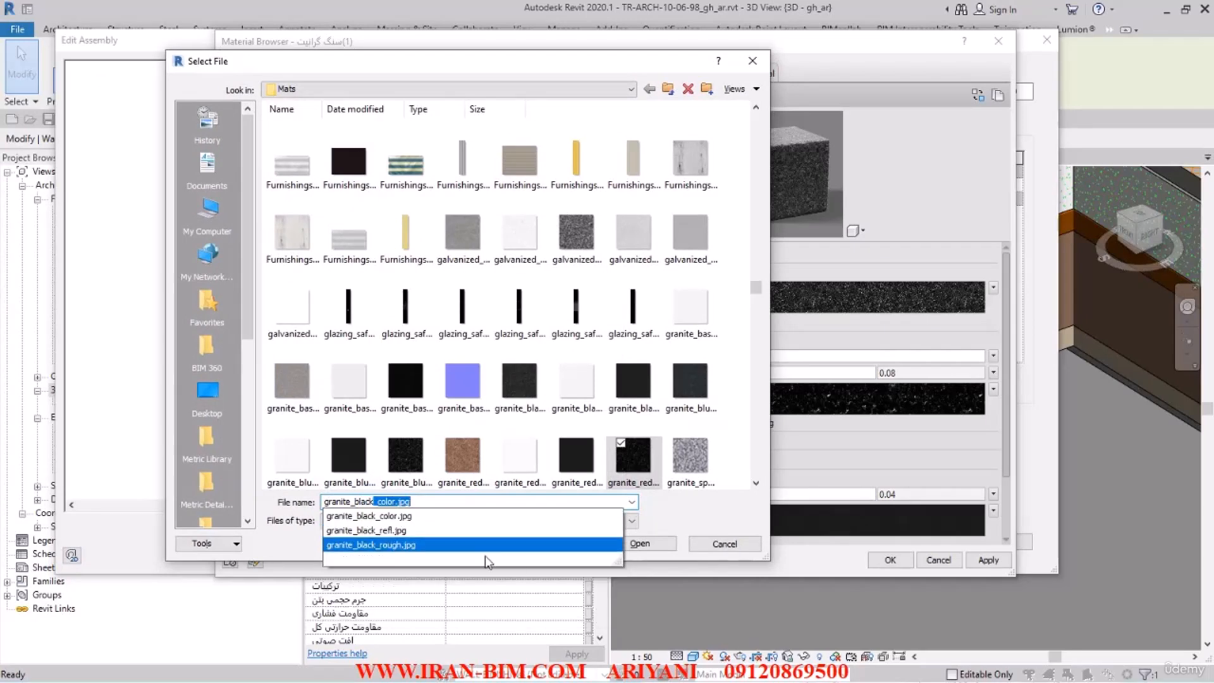
pyautogui.click(396, 531)
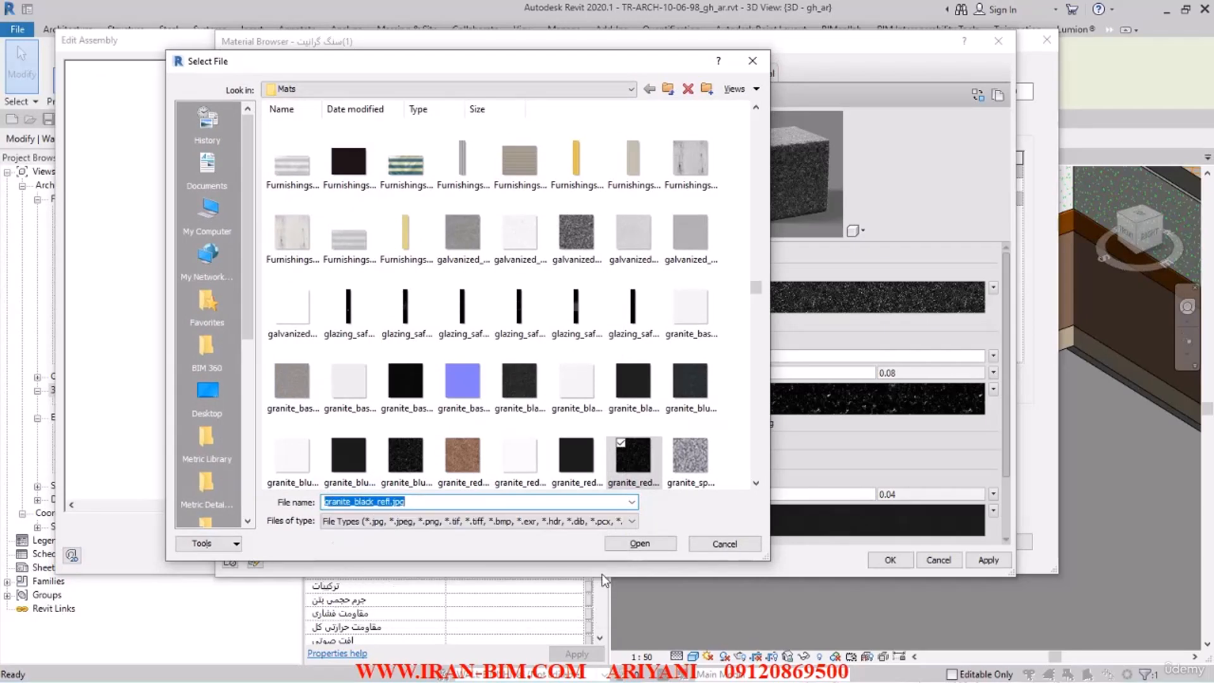
pyautogui.click(640, 544)
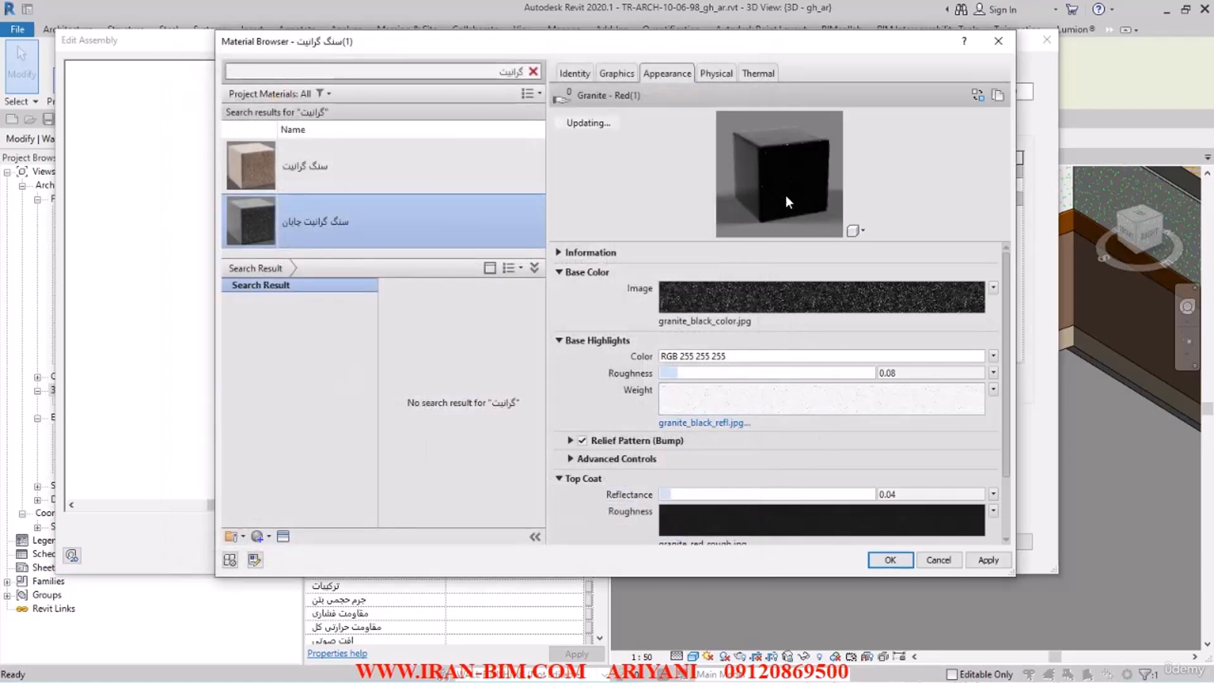
pyautogui.scroll(-3, 656, 487)
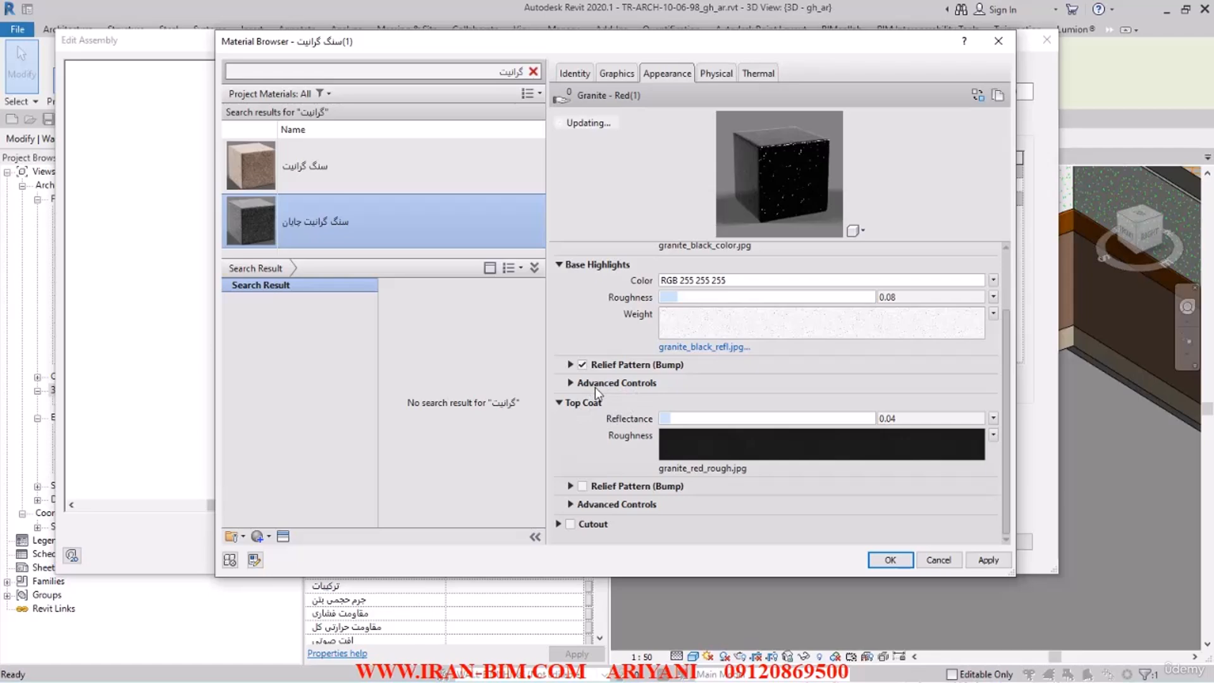
pyautogui.click(571, 365)
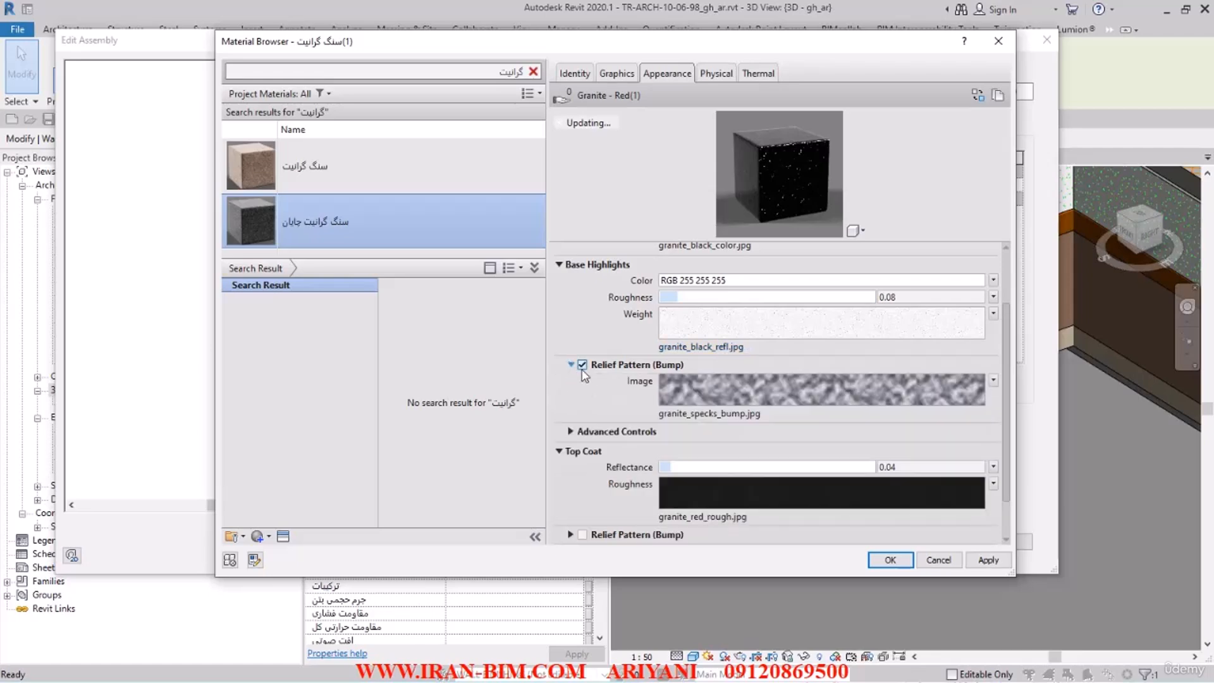
pyautogui.click(724, 415)
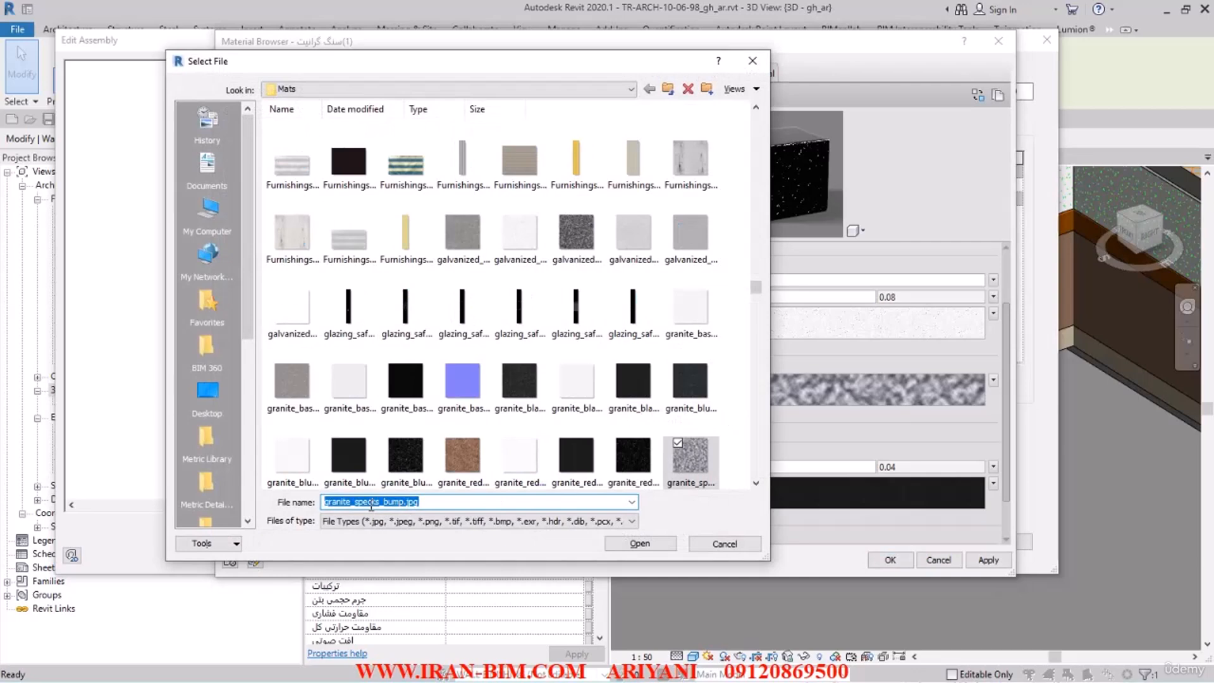
pyautogui.click(370, 503)
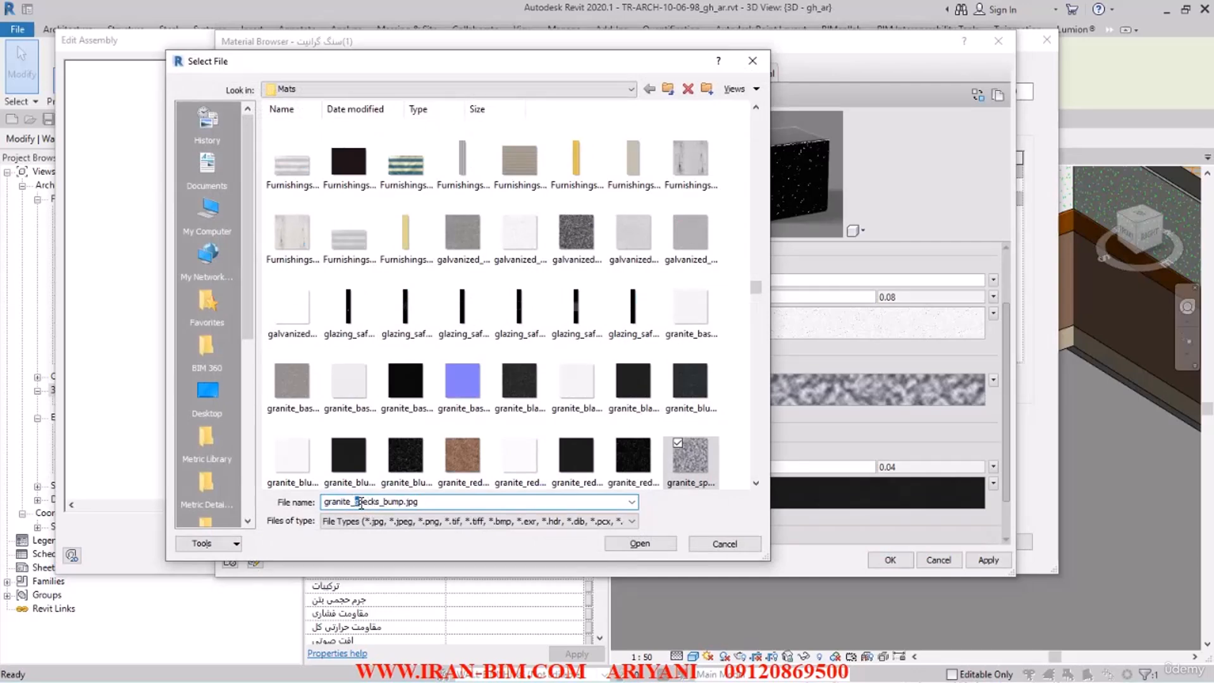
pyautogui.moveTo(361, 504); pyautogui.dragTo(439, 508)
pyautogui.moveTo(420, 502); pyautogui.dragTo(456, 492)
pyautogui.write('b')
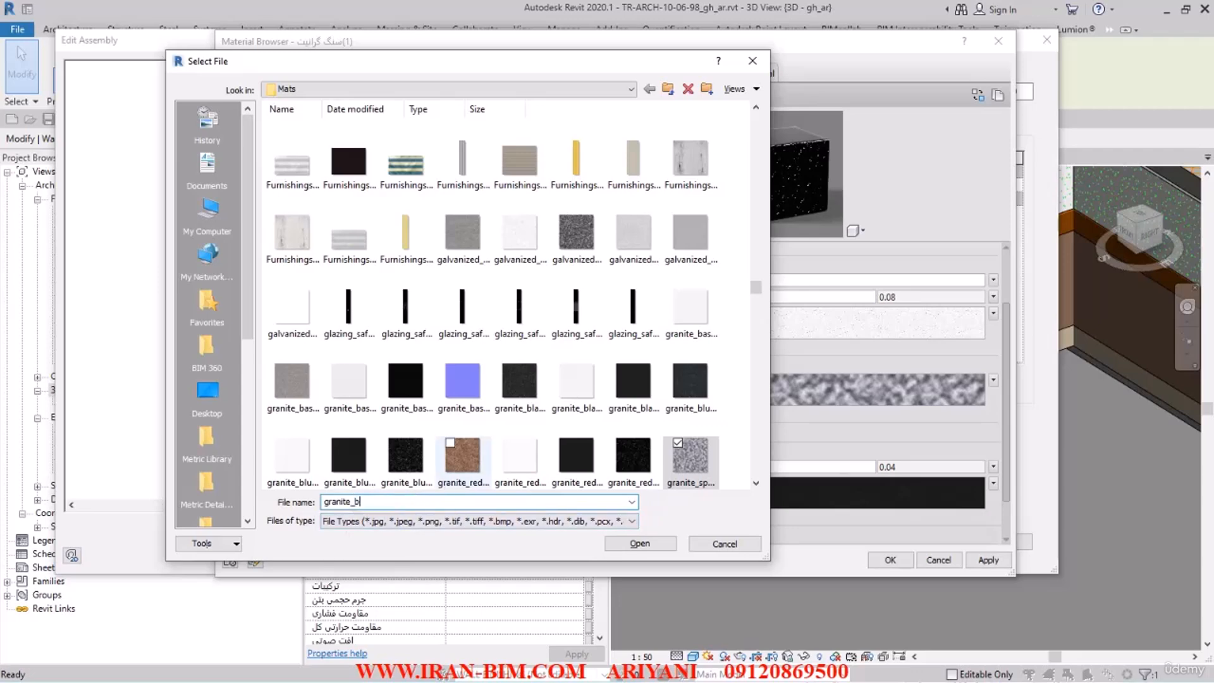
pyautogui.write('lack_color.jpg')
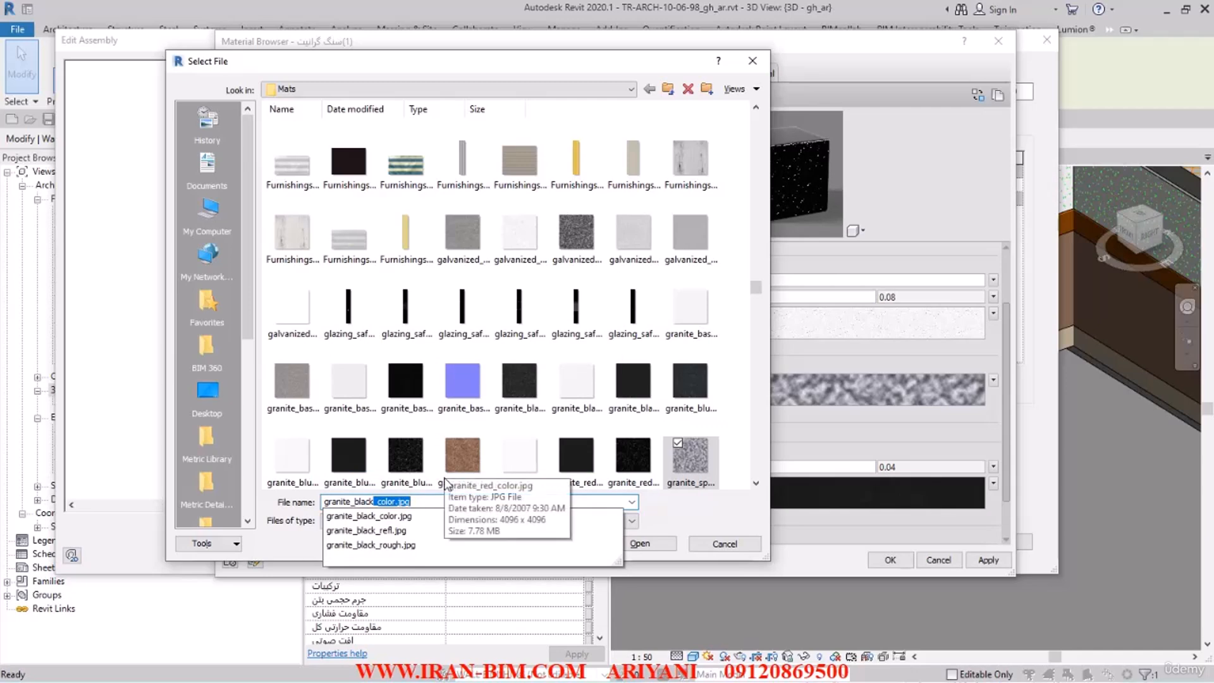
pyautogui.click(726, 544)
# - Replace the top coat roughness image with granite_black_rough.jpg
pyautogui.scroll(-2, 671, 497)
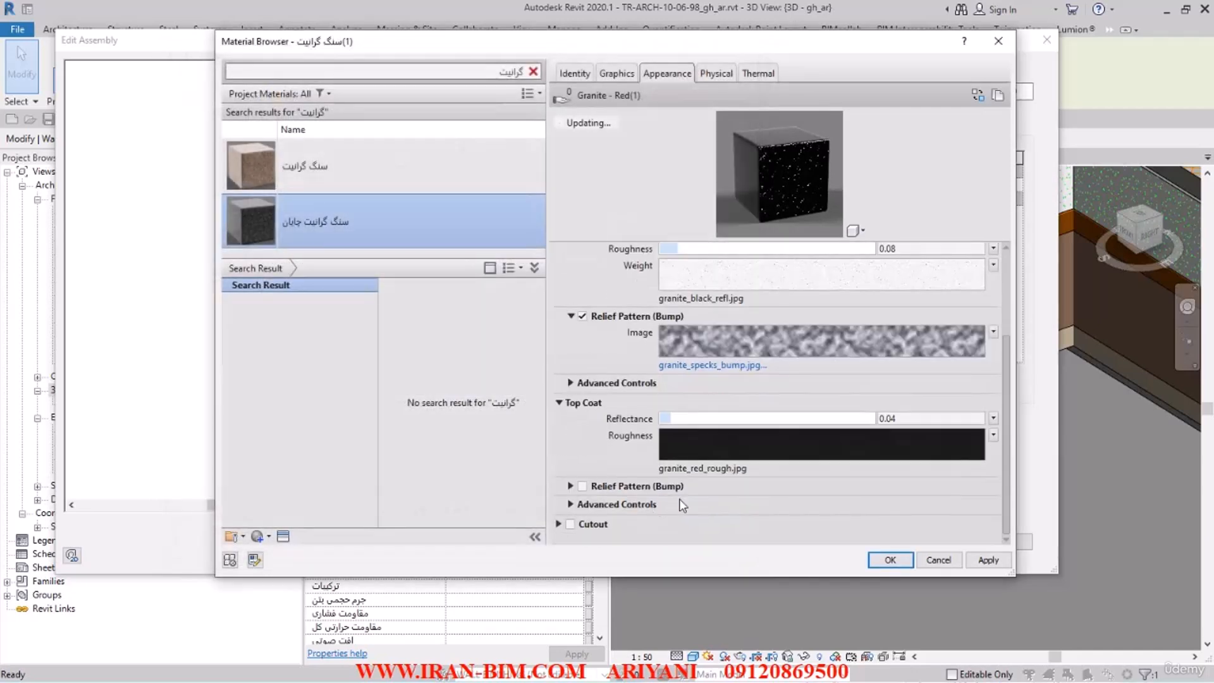
pyautogui.click(727, 470)
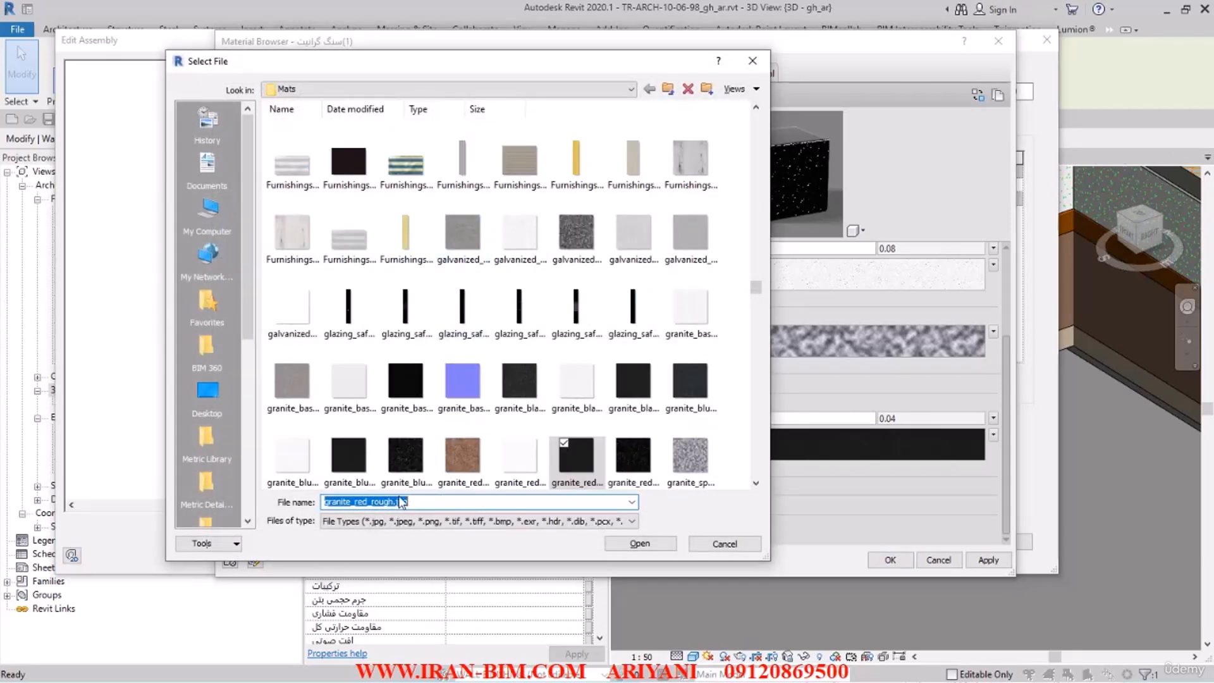
pyautogui.moveTo(359, 502); pyautogui.dragTo(441, 505)
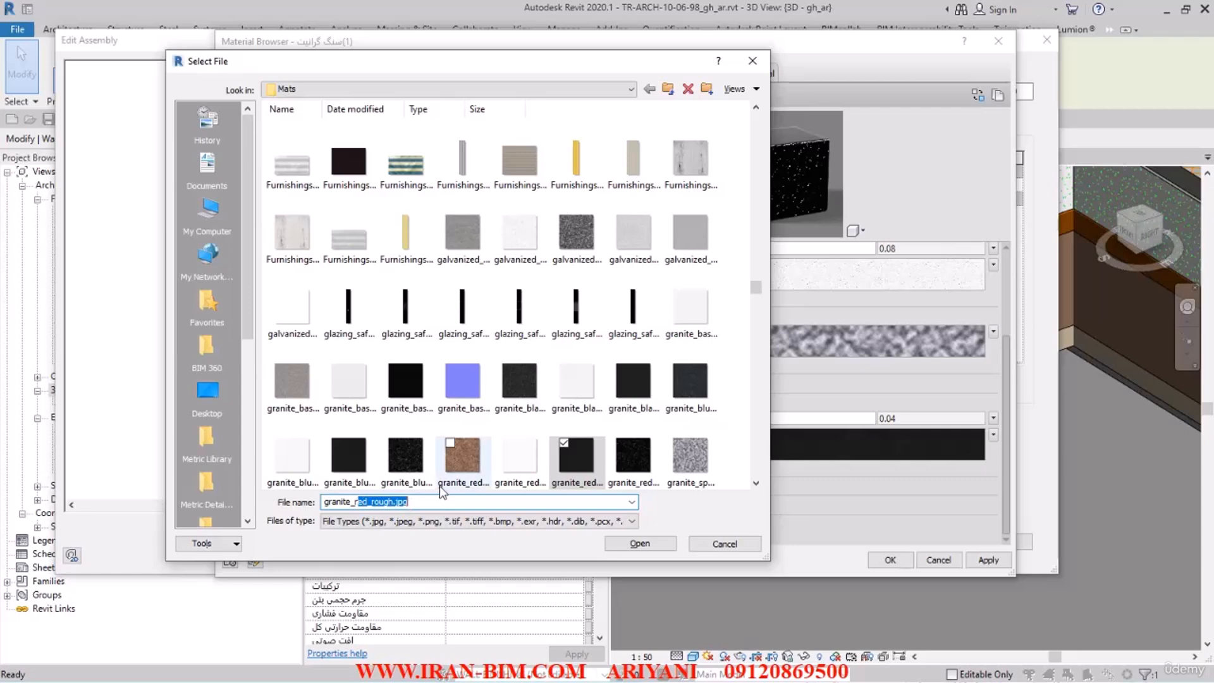
pyautogui.press('BackSpace')
pyautogui.write('bla')
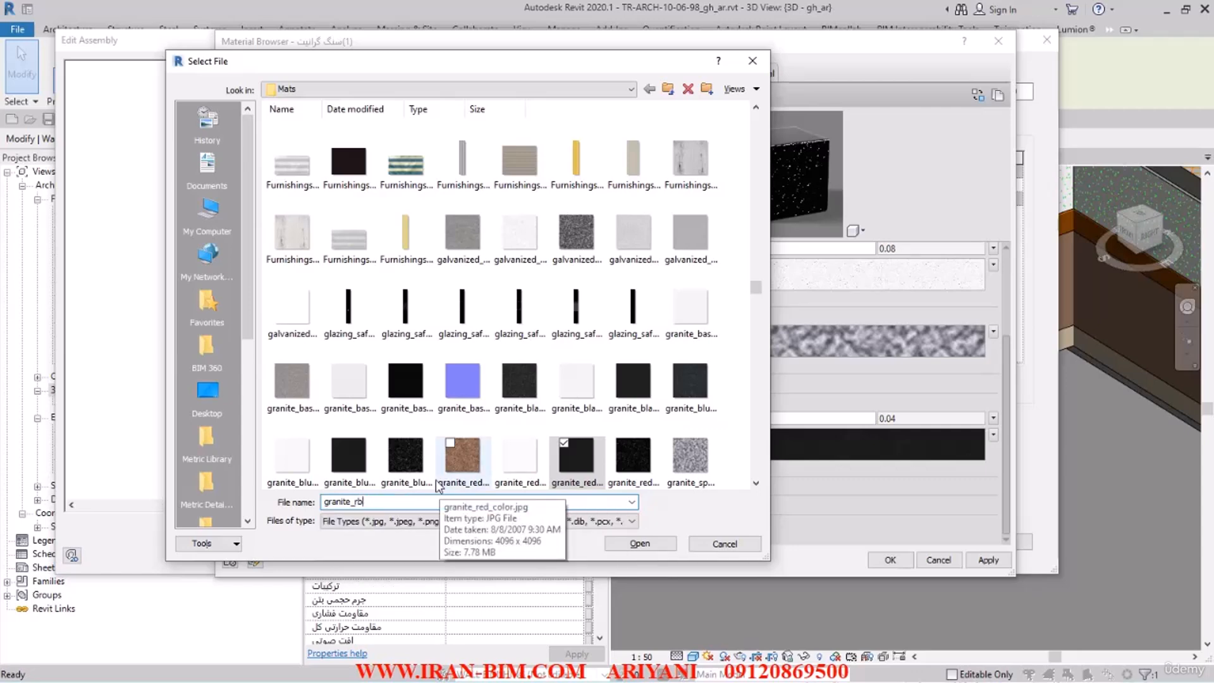
pyautogui.press('BackSpace')
pyautogui.press('BackSpace')
pyautogui.write('b')
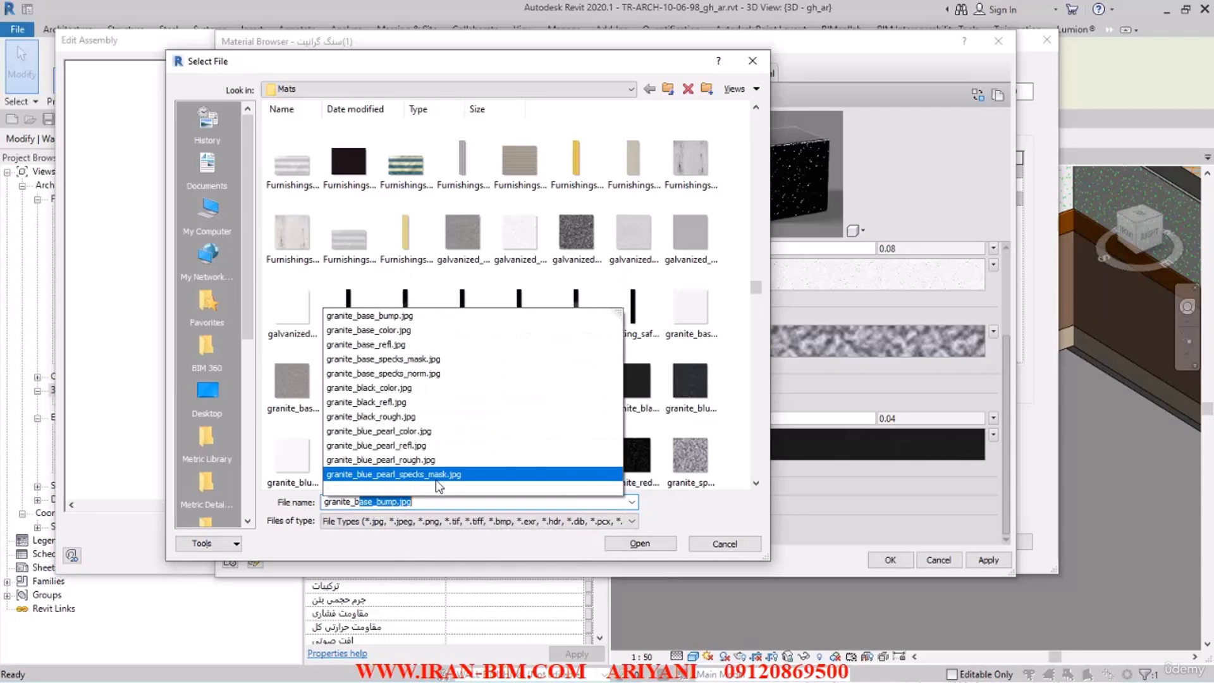
pyautogui.write('lack')
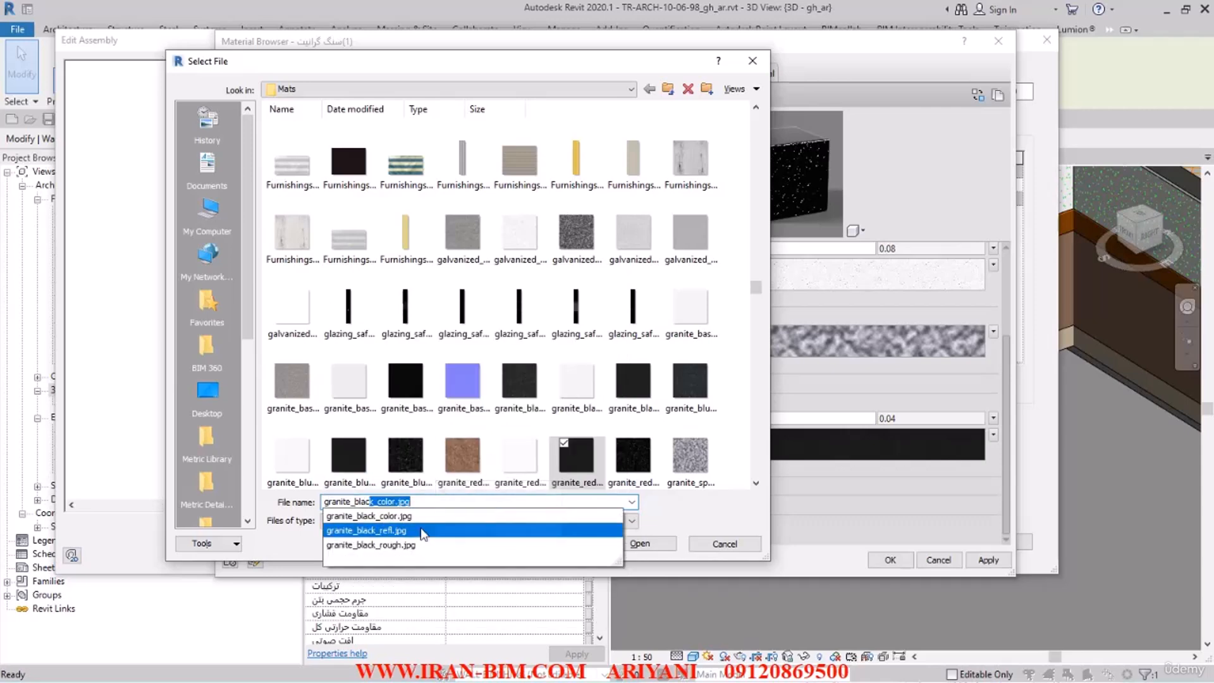
pyautogui.click(412, 547)
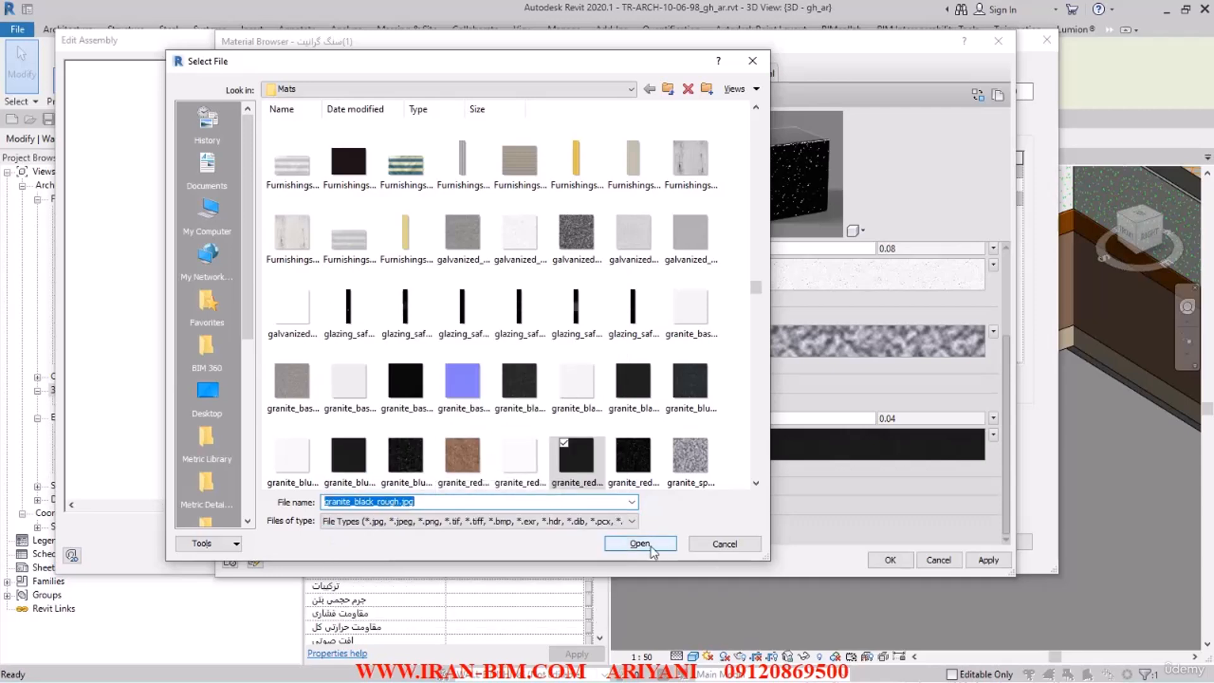
pyautogui.click(640, 544)
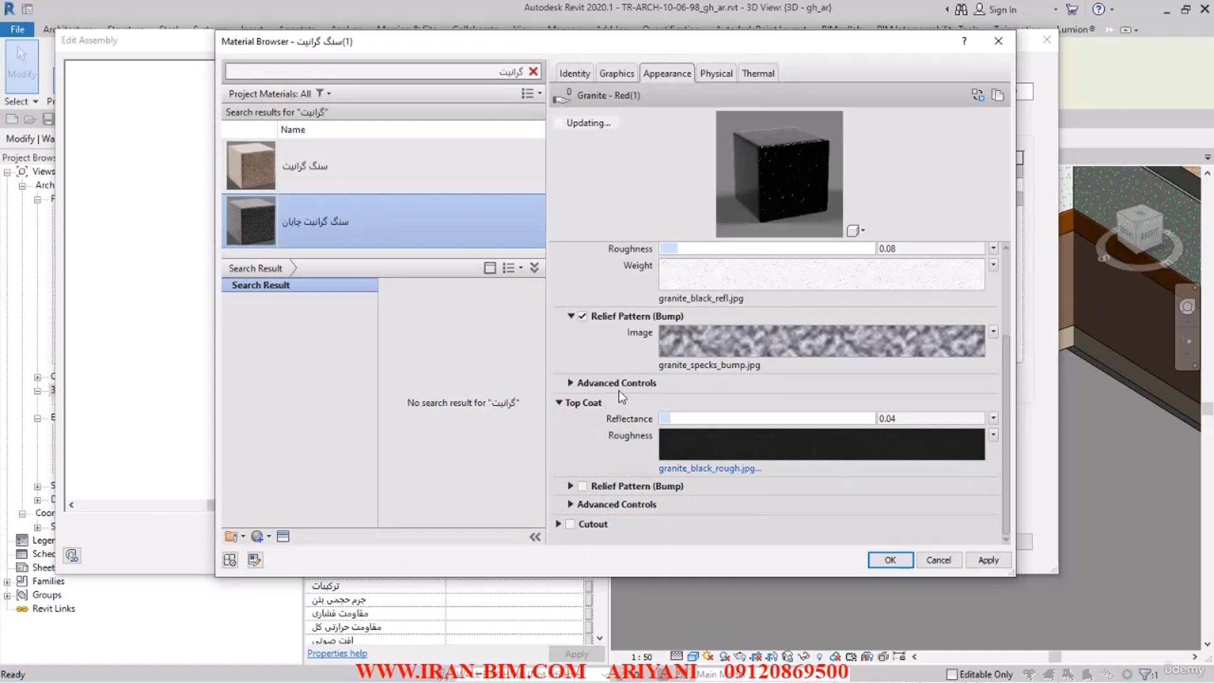
# - Turn on linked texture transforms for the base color image and the base highlights weight image
pyautogui.scroll(5, 728, 329)
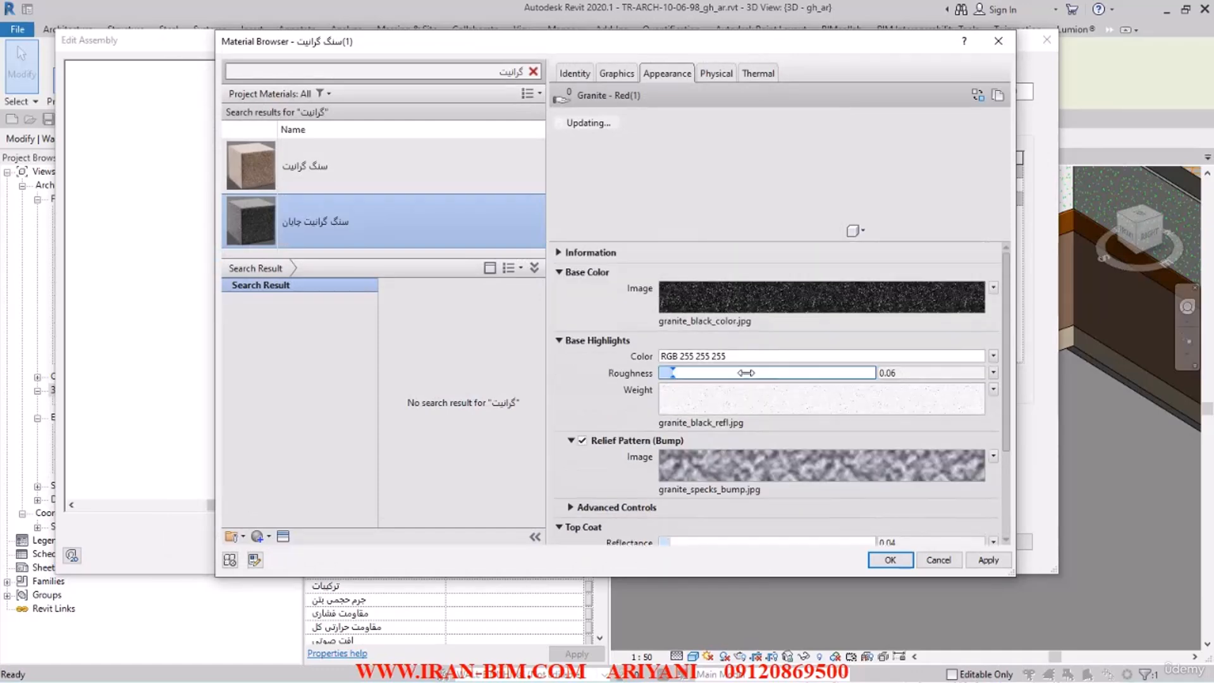
pyautogui.click(736, 295)
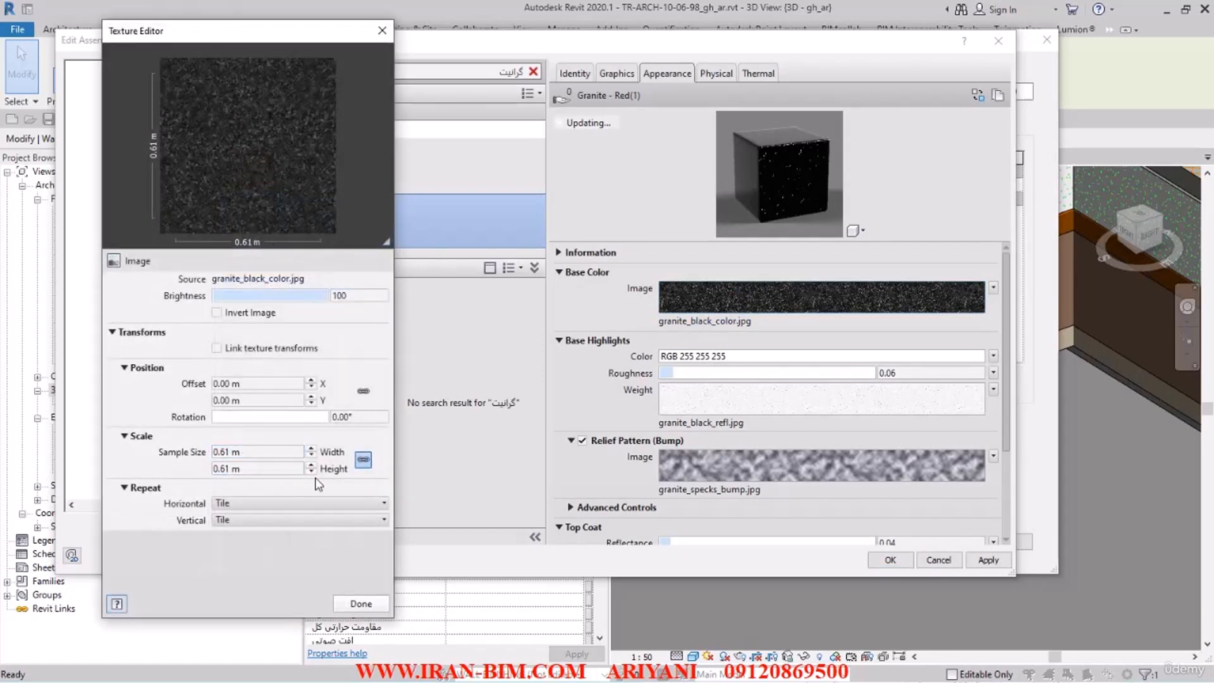
pyautogui.click(261, 349)
pyautogui.click(238, 451)
pyautogui.click(362, 603)
pyautogui.scroll(-1, 746, 415)
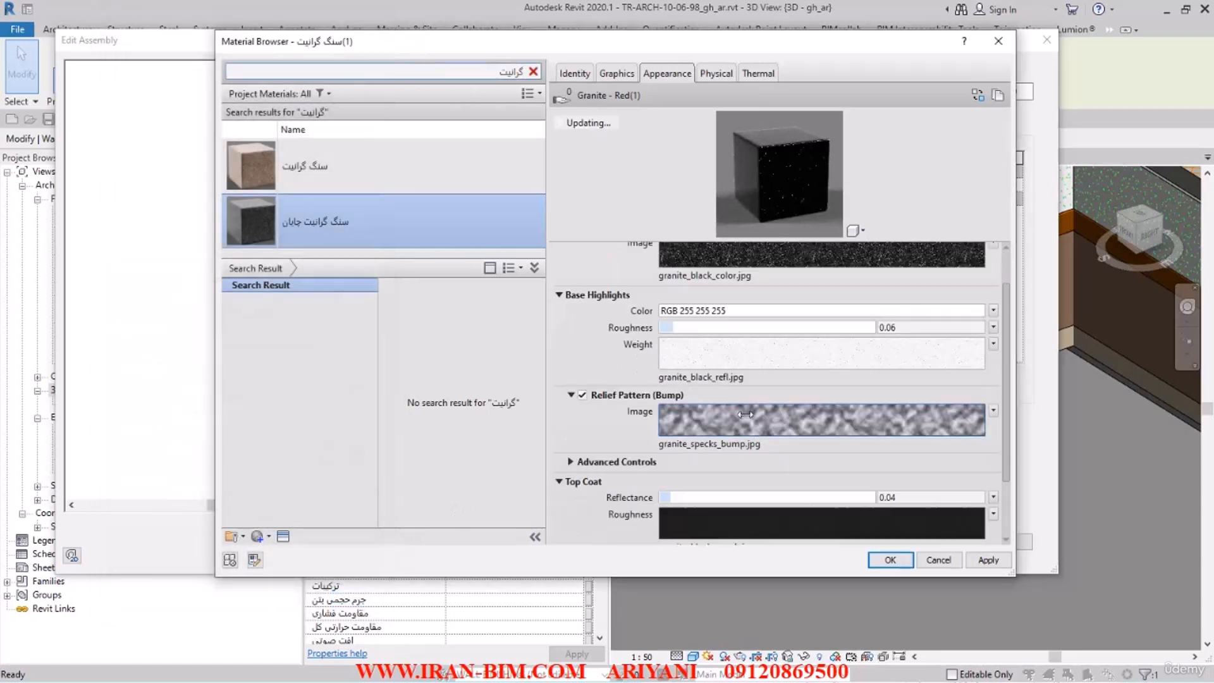
pyautogui.click(747, 349)
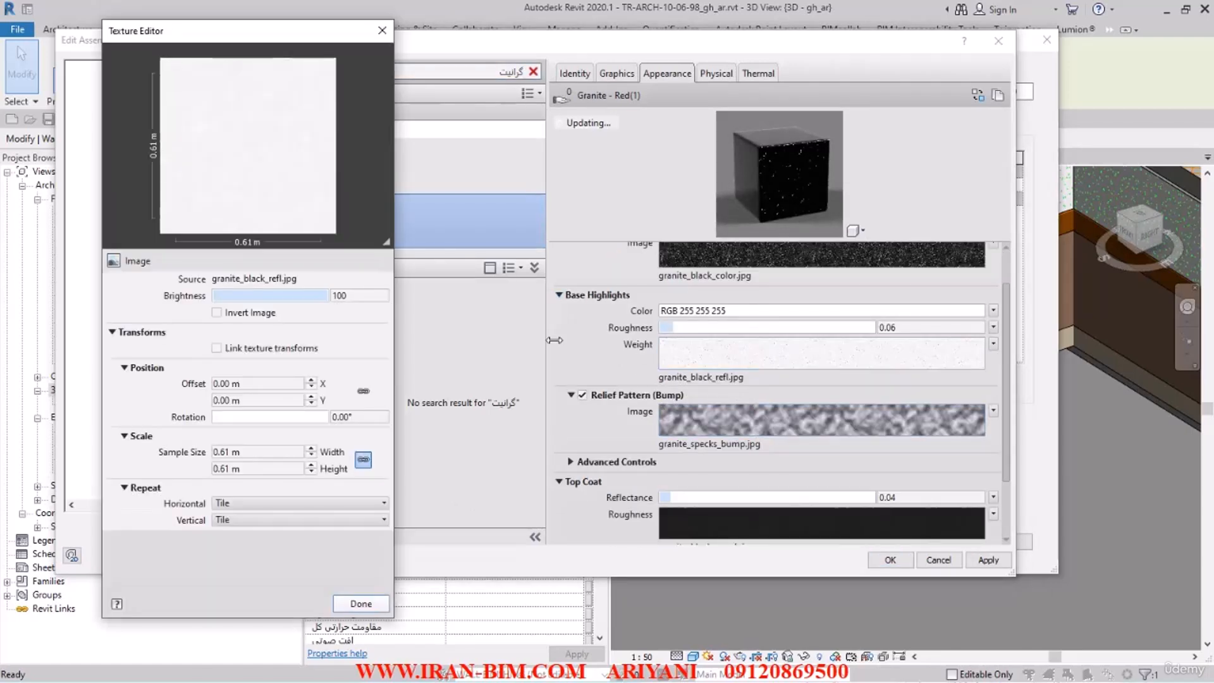
pyautogui.click(247, 349)
pyautogui.click(361, 603)
# - Turn on linked texture transforms for the relief pattern image and the top coat roughness image, and apply the appearance changes
pyautogui.click(822, 419)
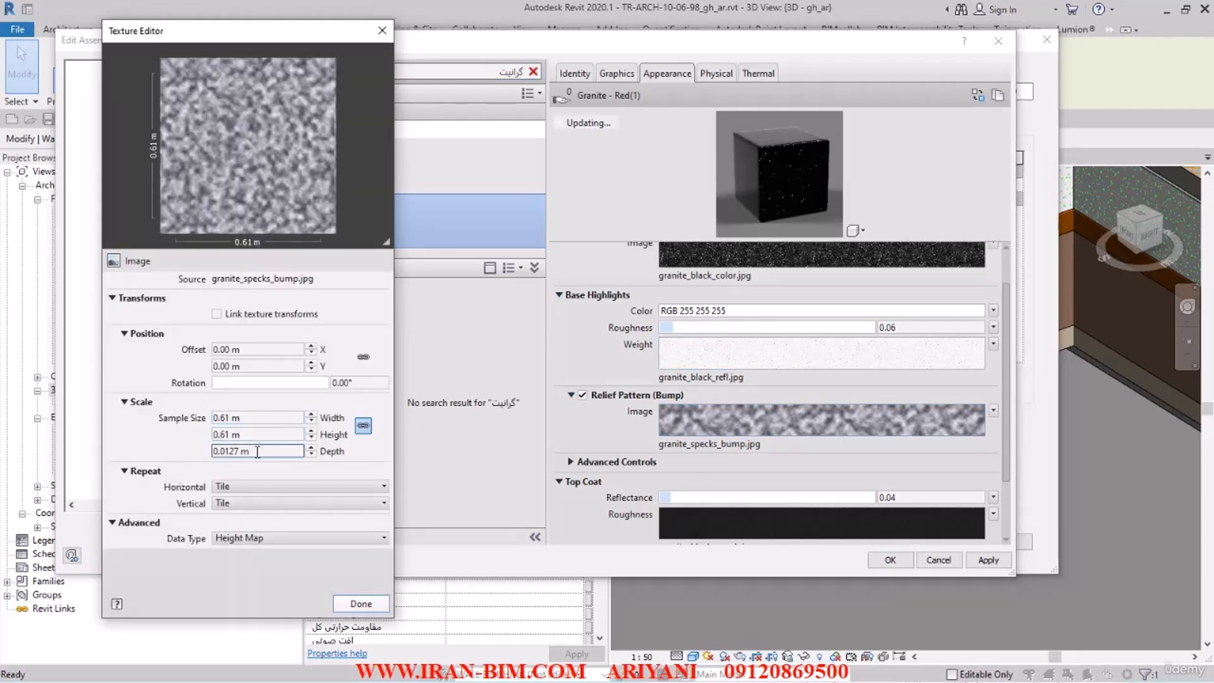
pyautogui.click(246, 315)
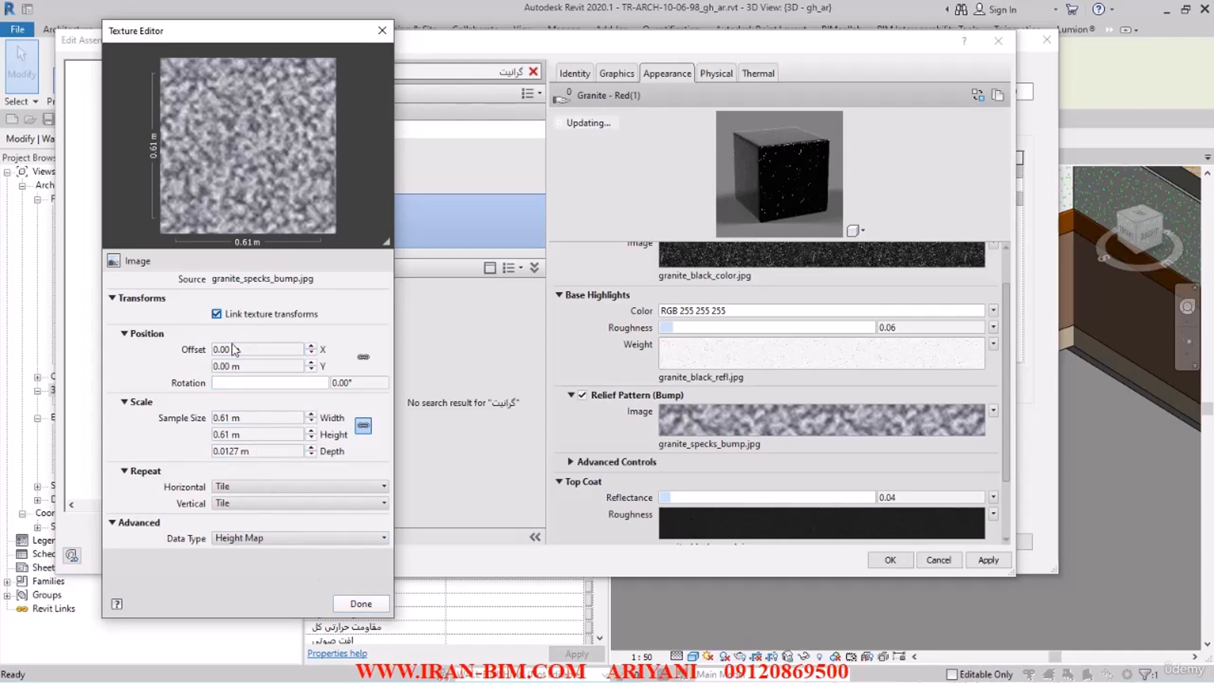
pyautogui.click(343, 604)
pyautogui.click(696, 528)
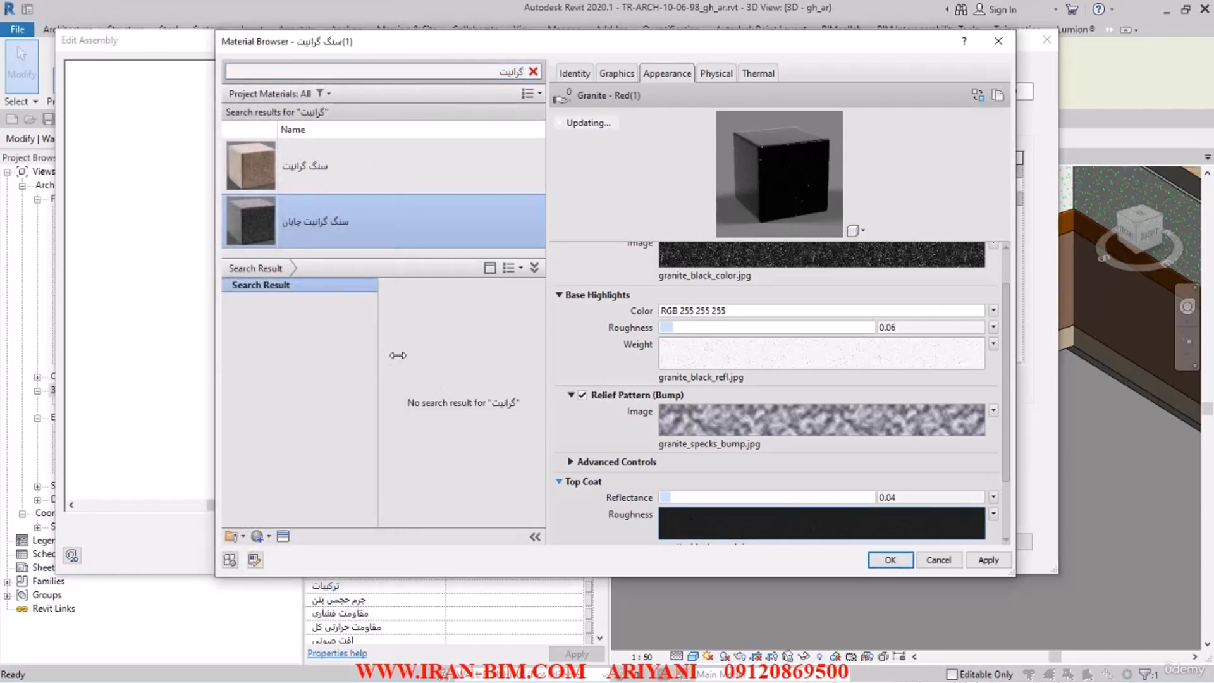
pyautogui.click(242, 349)
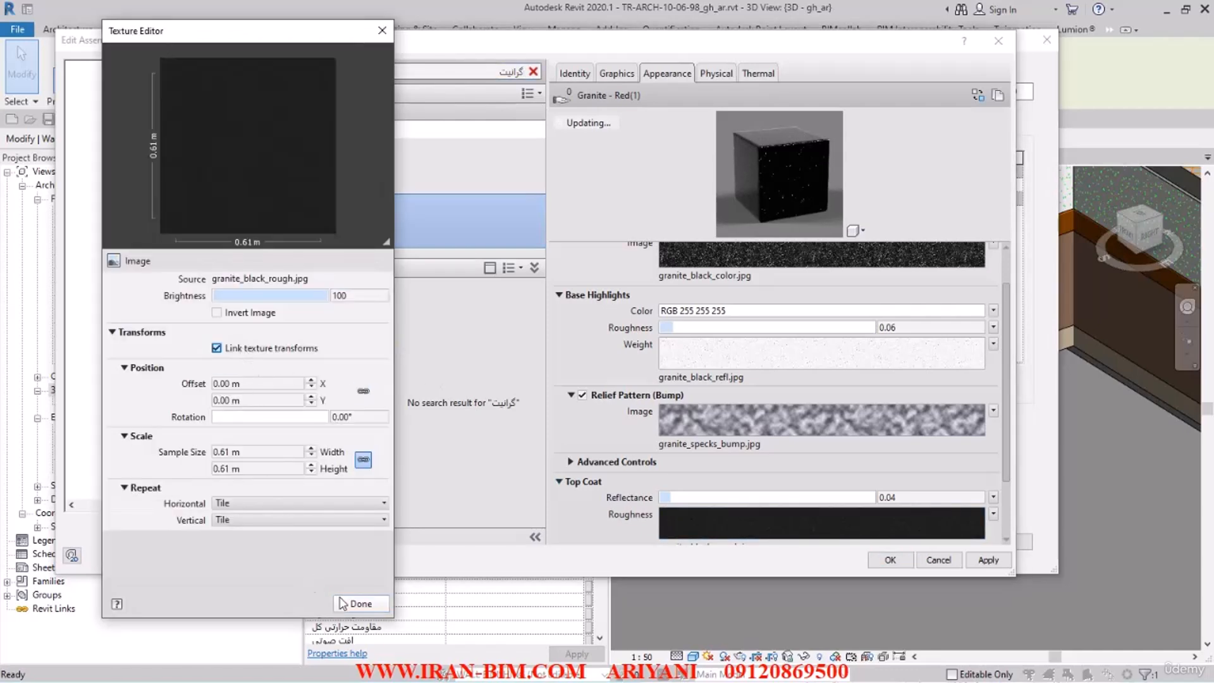
pyautogui.click(362, 601)
pyautogui.click(984, 563)
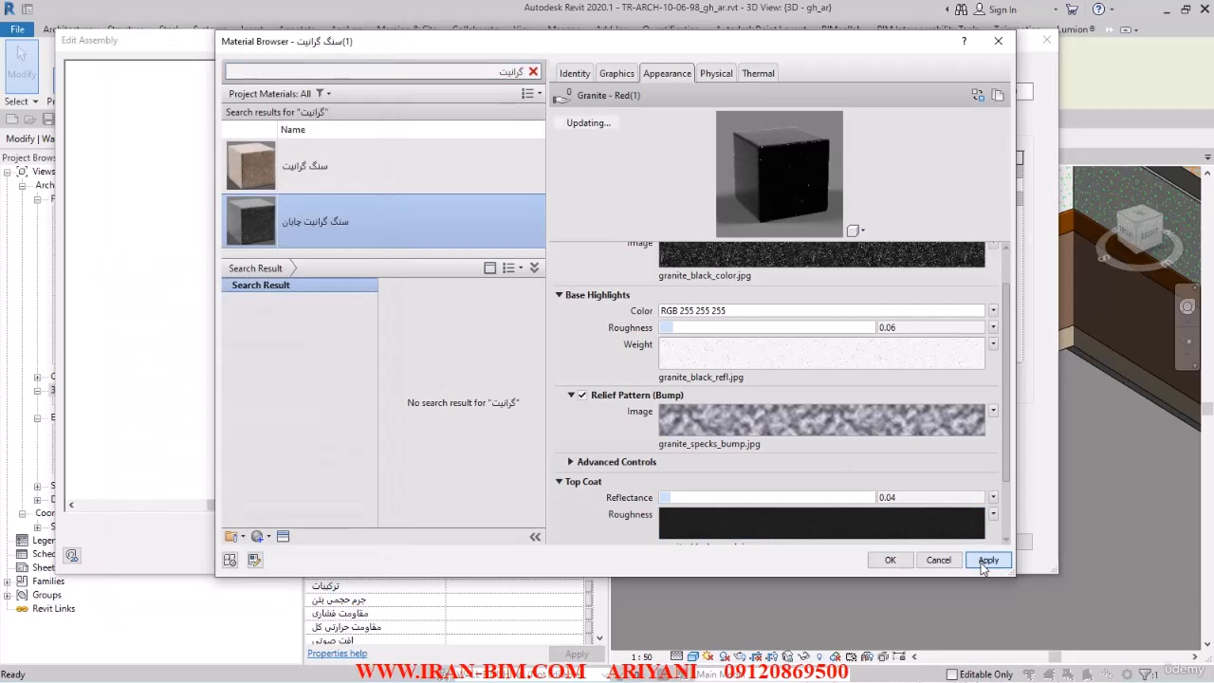
# - Turn off the render appearance for the granite's shading, set the shading color to RGB 122 122 122 and accept the material
pyautogui.click(620, 73)
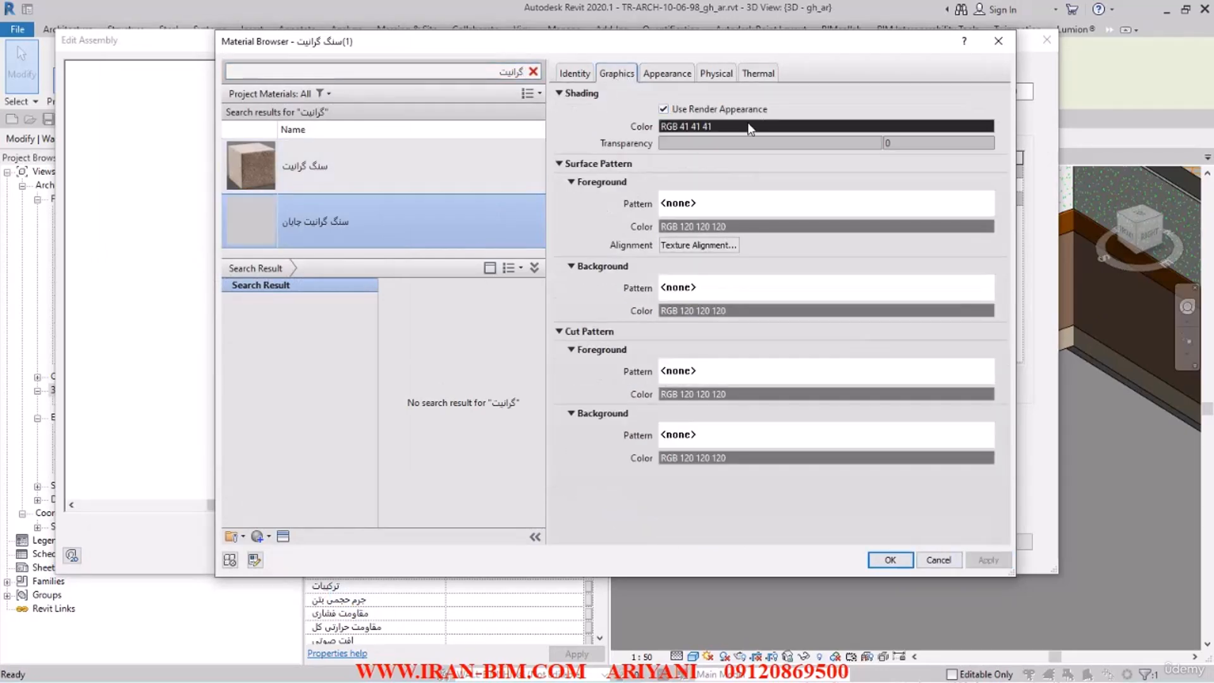
pyautogui.click(663, 109)
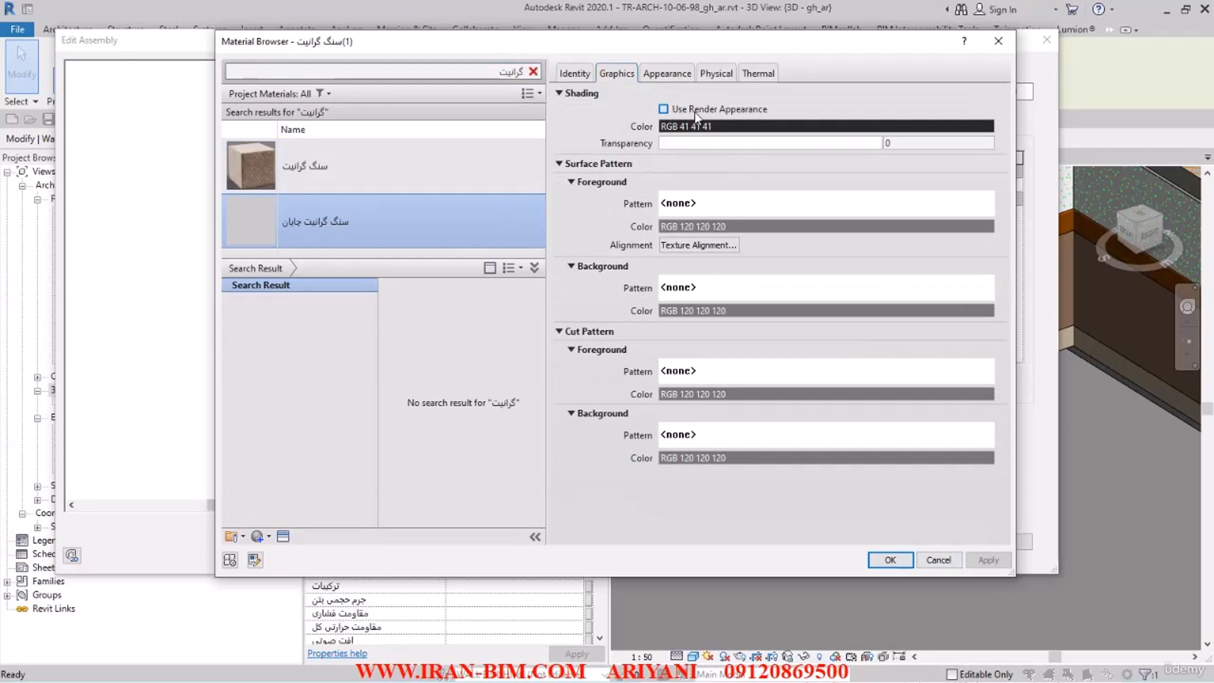
pyautogui.click(733, 125)
pyautogui.click(789, 286)
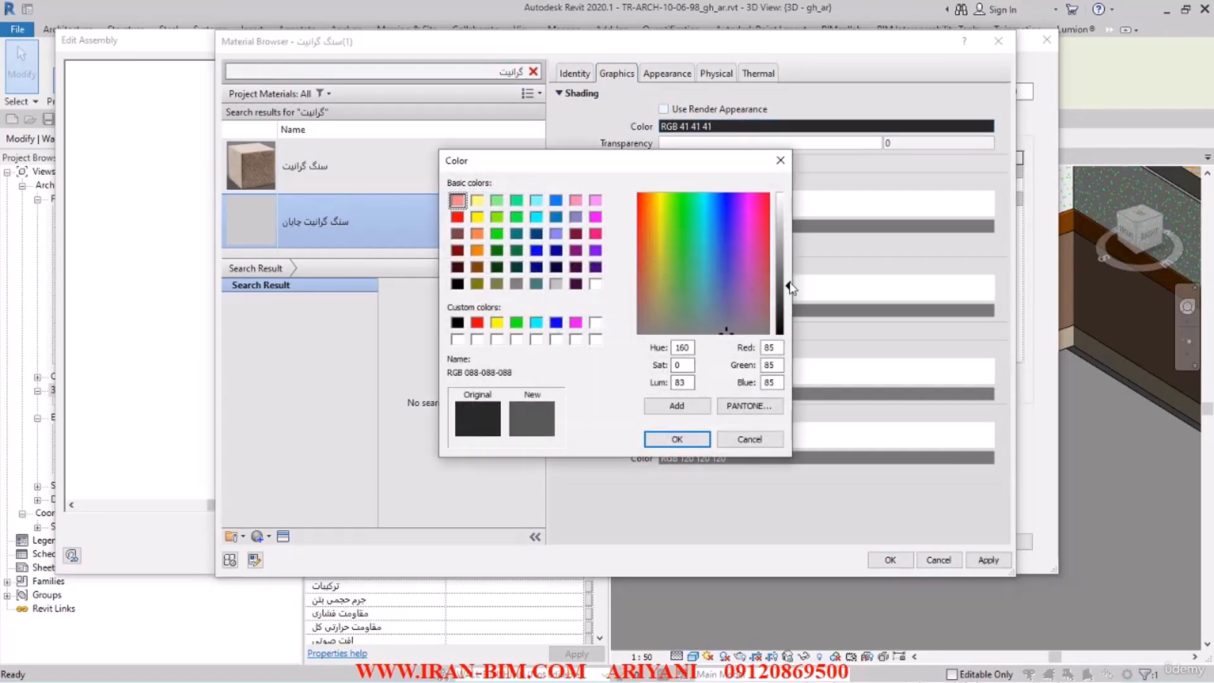
pyautogui.moveTo(791, 288); pyautogui.dragTo(789, 267)
pyautogui.click(678, 439)
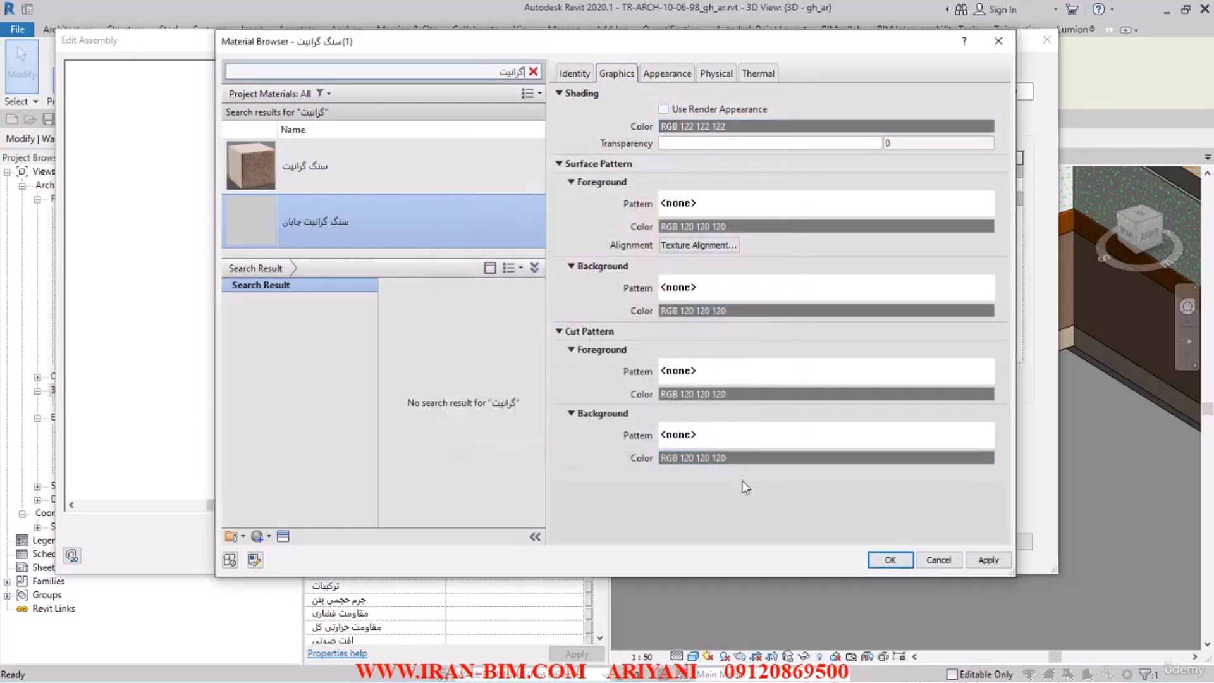
pyautogui.click(989, 561)
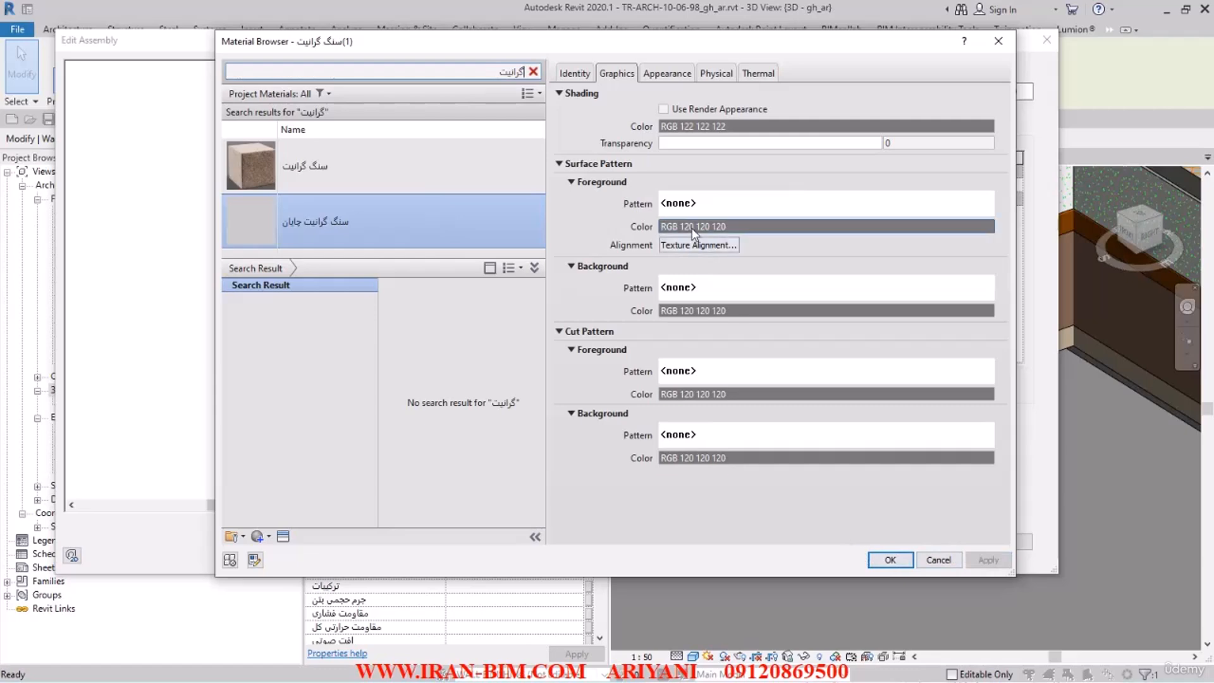
pyautogui.click(890, 560)
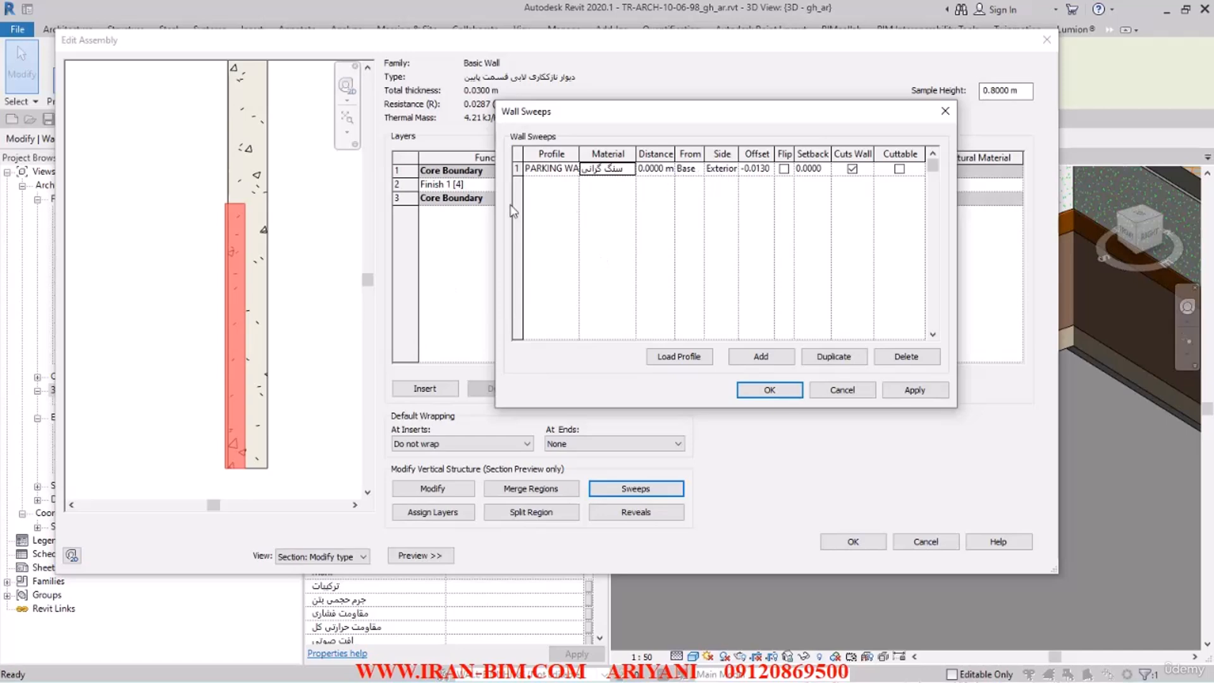
# - Place the wall sweep on the interior side and accept the sweep and the wall assembly
pyautogui.moveTo(555, 114); pyautogui.dragTo(469, 98)
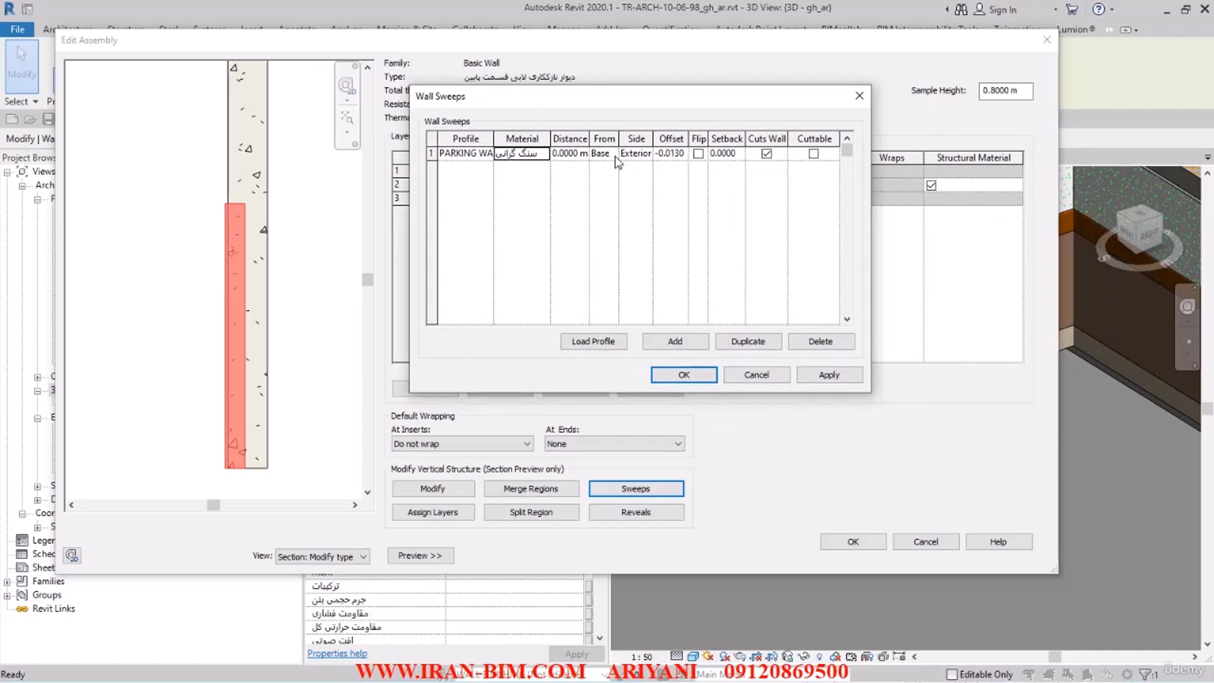
pyautogui.click(645, 153)
pyautogui.click(640, 176)
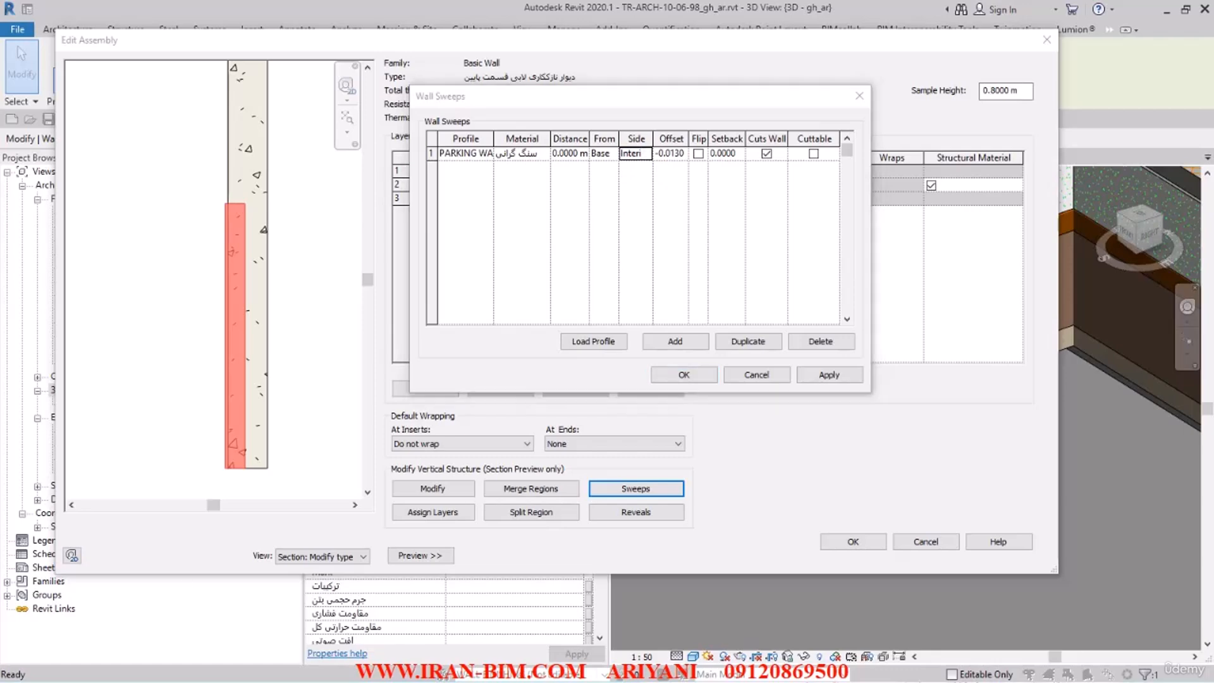
pyautogui.click(816, 374)
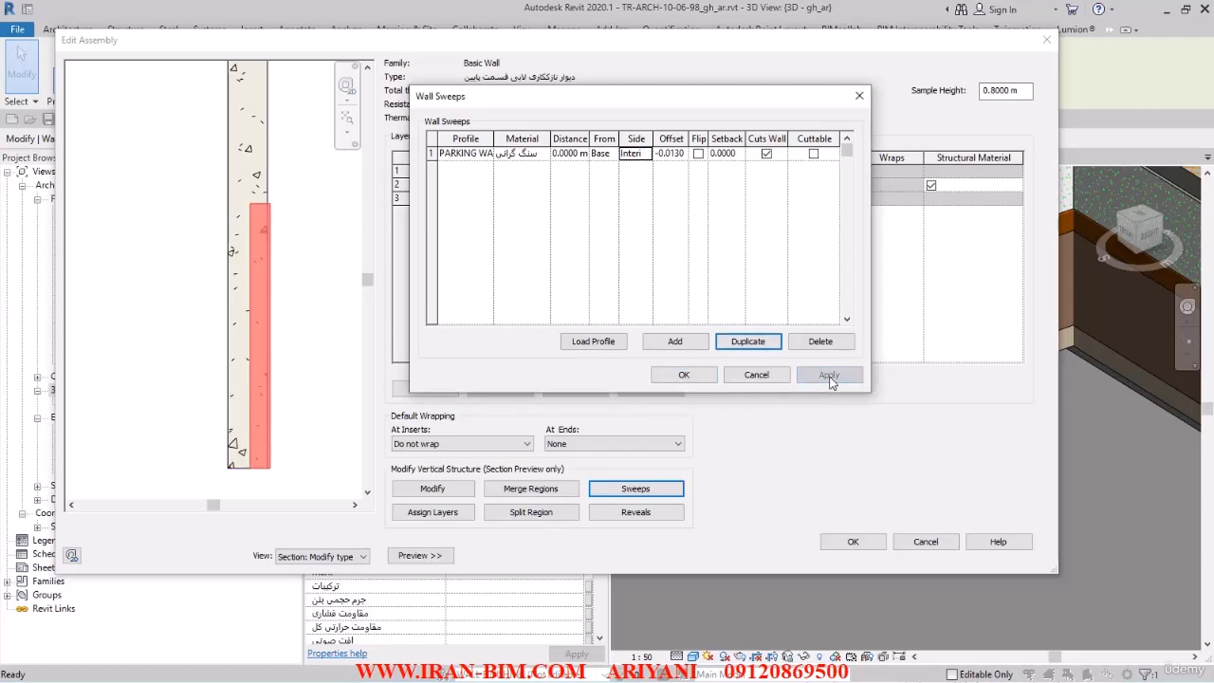
pyautogui.click(262, 267)
pyautogui.click(661, 375)
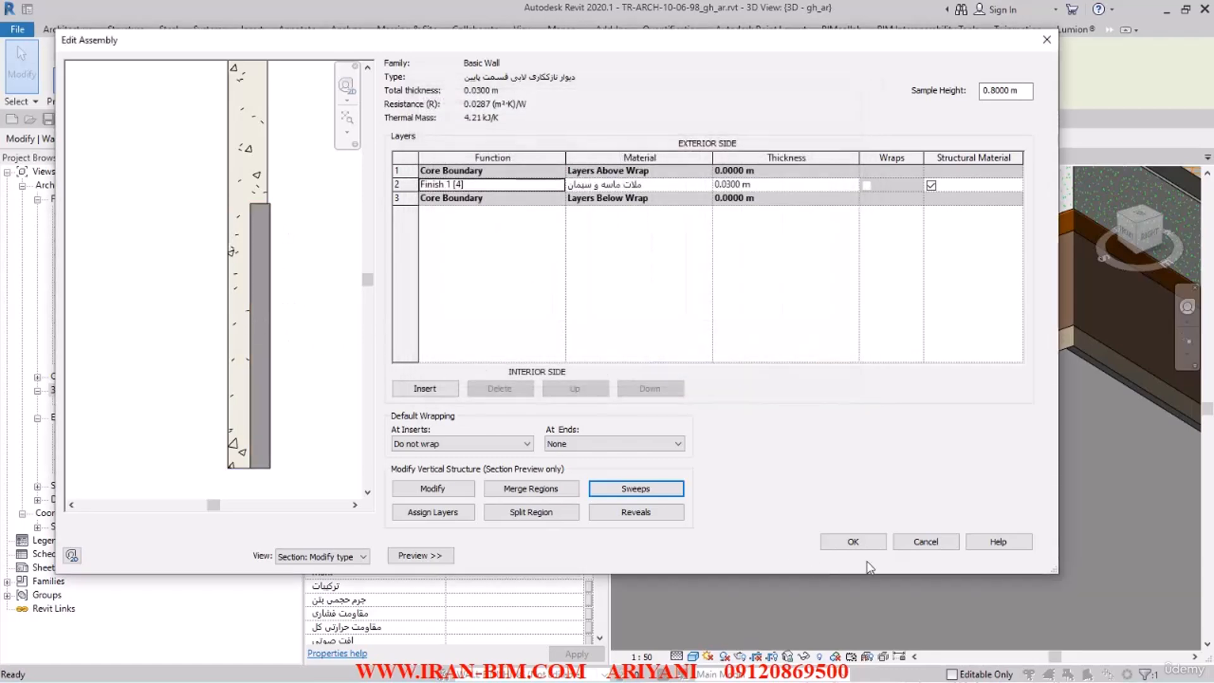
pyautogui.moveTo(306, 261); pyautogui.dragTo(284, 347, button='middle')
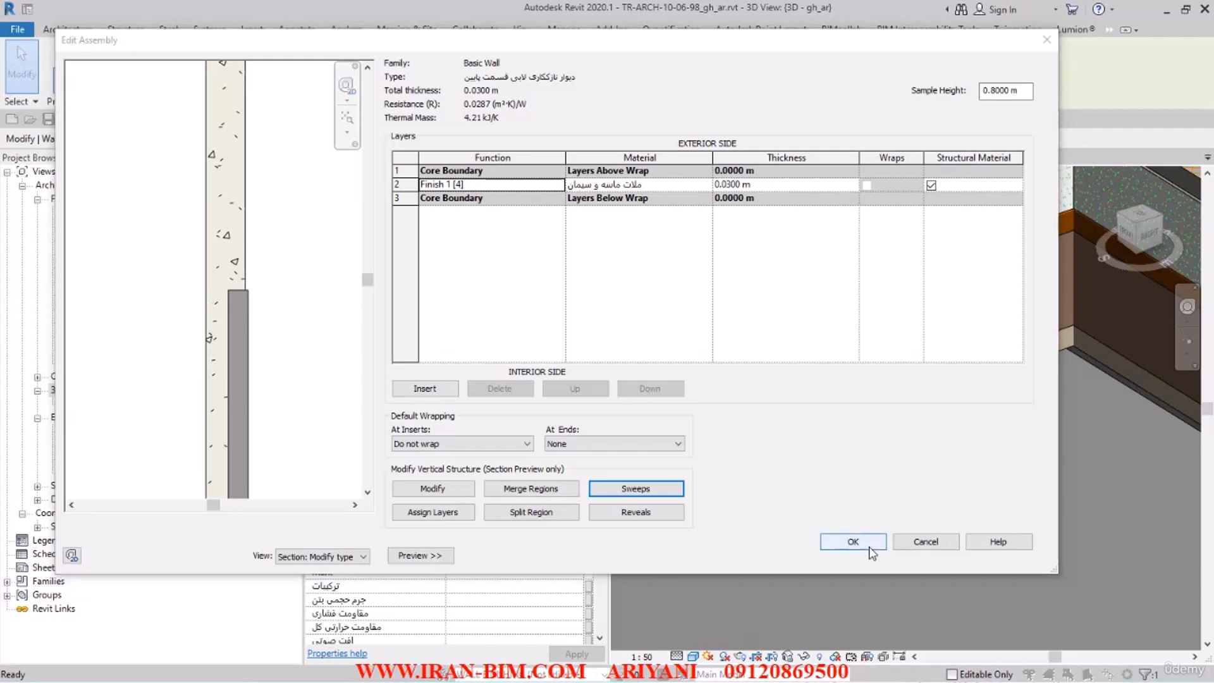
pyautogui.click(854, 542)
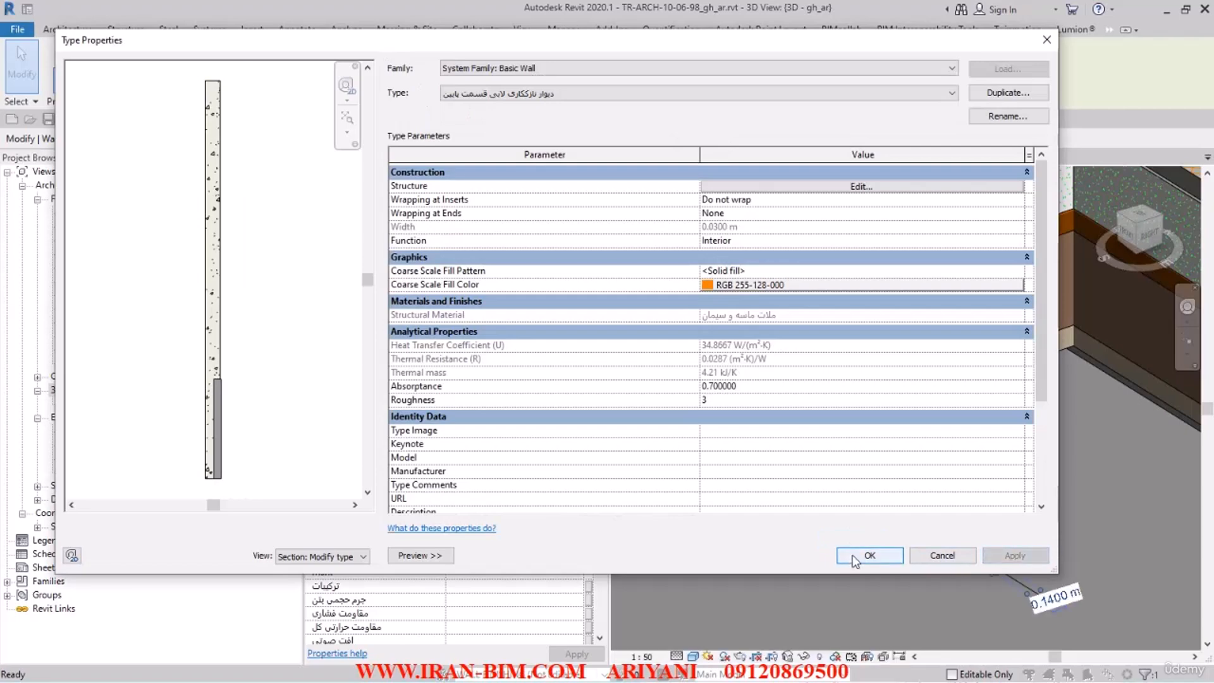
# - Accept the lobby wall's type properties, save the project and deselect the wall
pyautogui.click(870, 555)
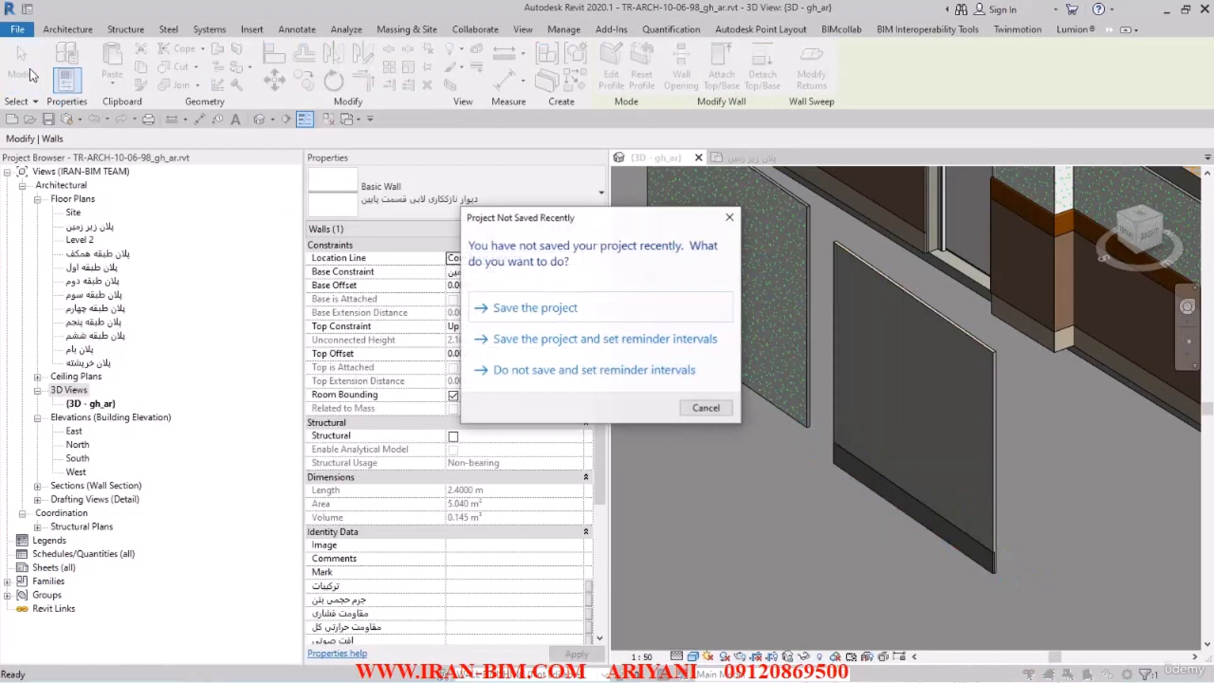
pyautogui.click(577, 315)
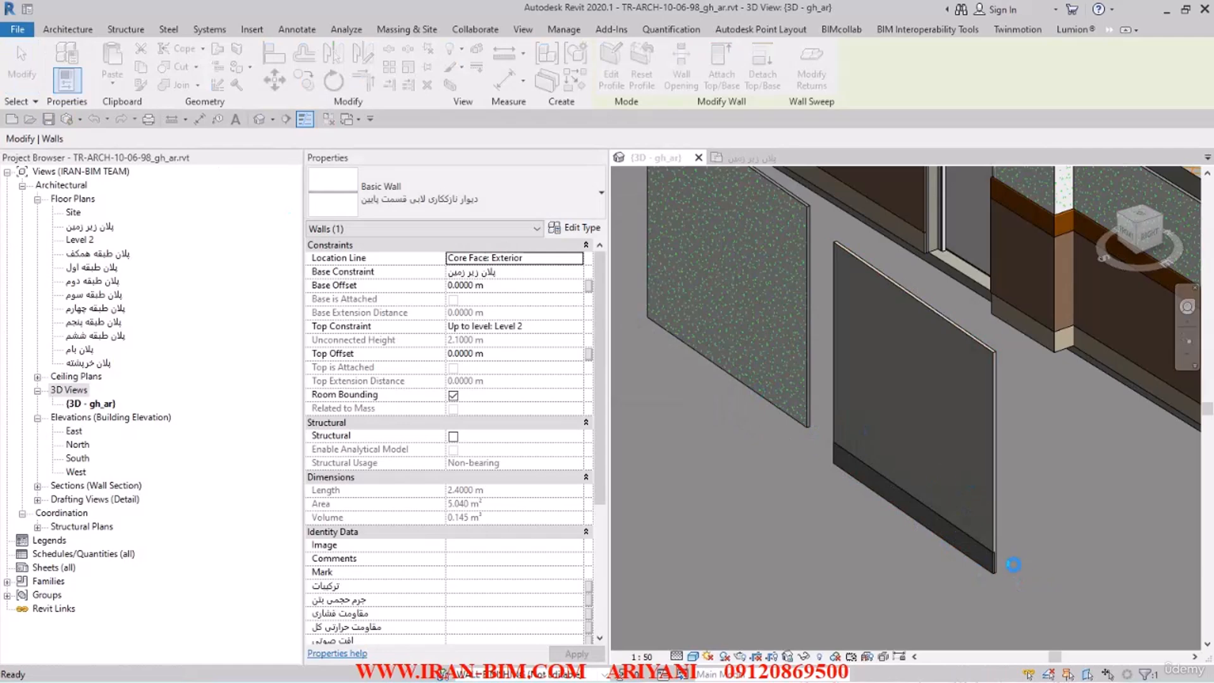
pyautogui.press('Escape')
# - Switch the 3D view to the Realistic visual style and inspect the granite sweep at the wall's base
pyautogui.scroll(5, 1002, 585)
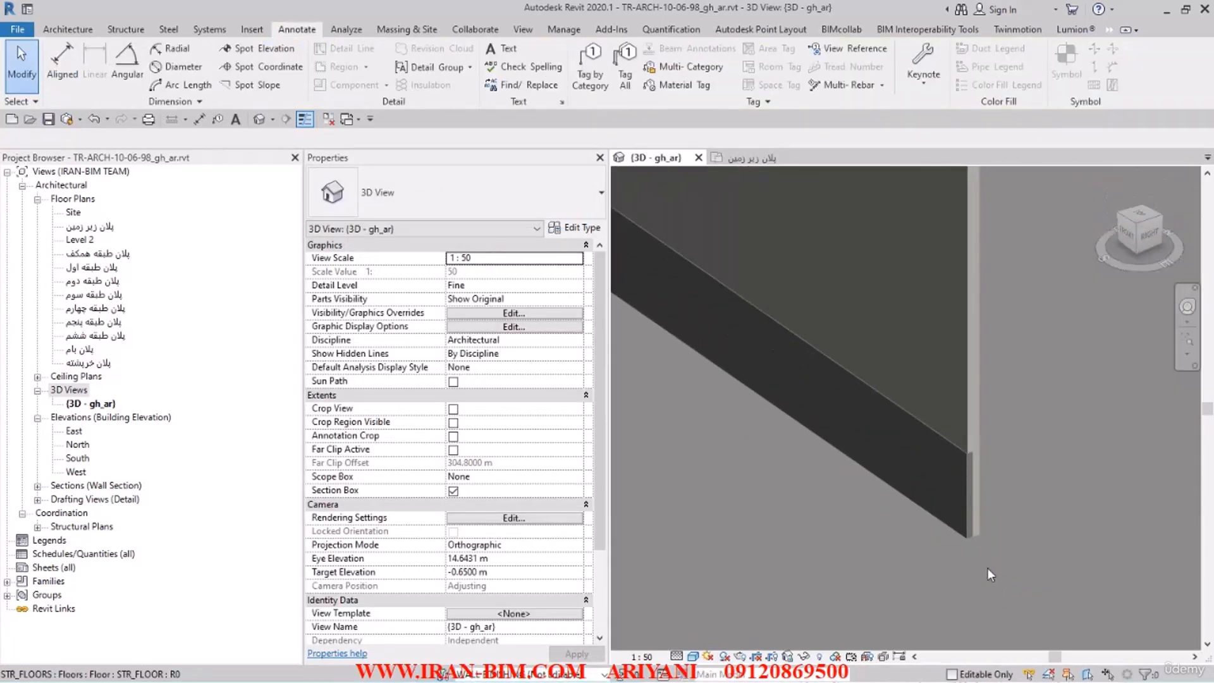
pyautogui.scroll(2, 987, 430)
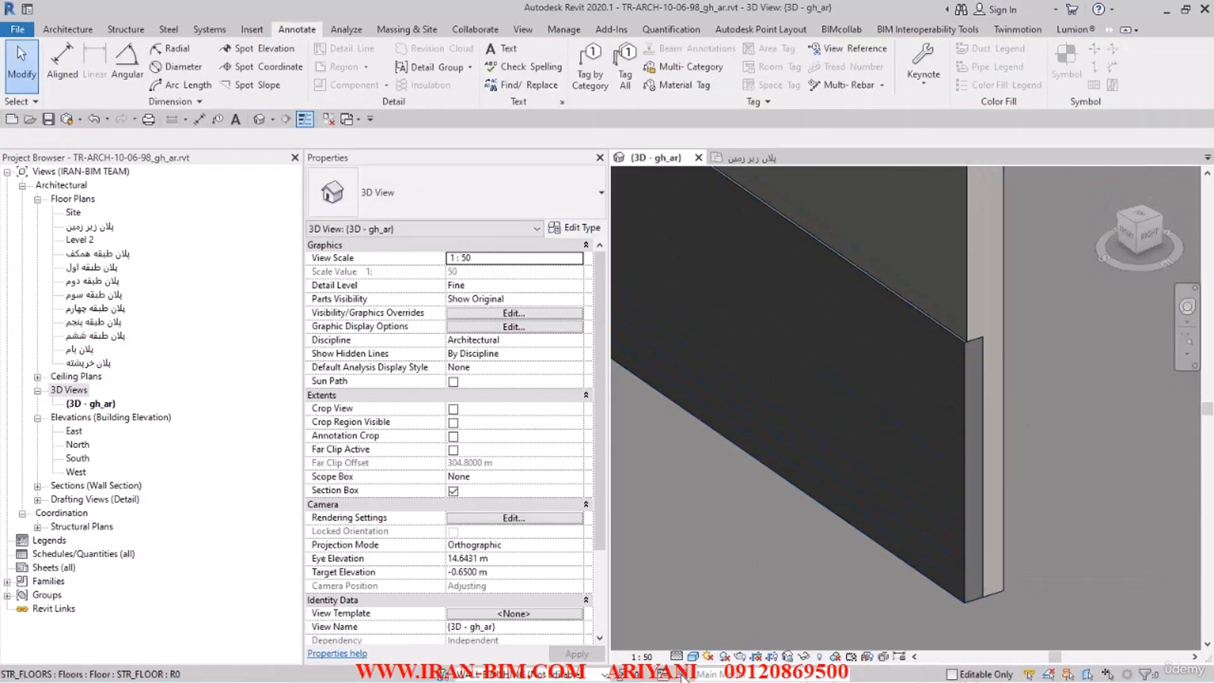
pyautogui.click(694, 657)
pyautogui.click(707, 624)
pyautogui.scroll(5, 974, 393)
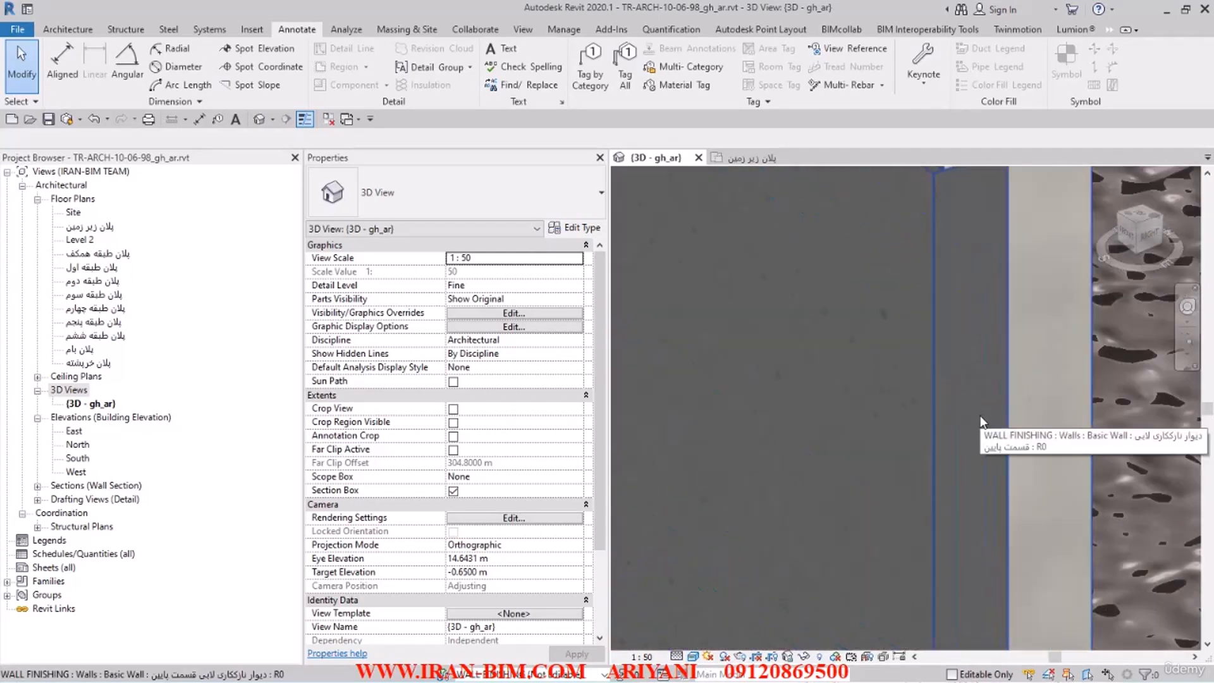
pyautogui.scroll(-5, 909, 423)
pyautogui.moveTo(939, 427); pyautogui.dragTo(1129, 538, button='middle')
pyautogui.scroll(2, 972, 496)
pyautogui.scroll(2, 1001, 507)
# - Open the project's material settings and show the appearance of the Chayan granite, keeping the wall sweep in view
pyautogui.click(573, 31)
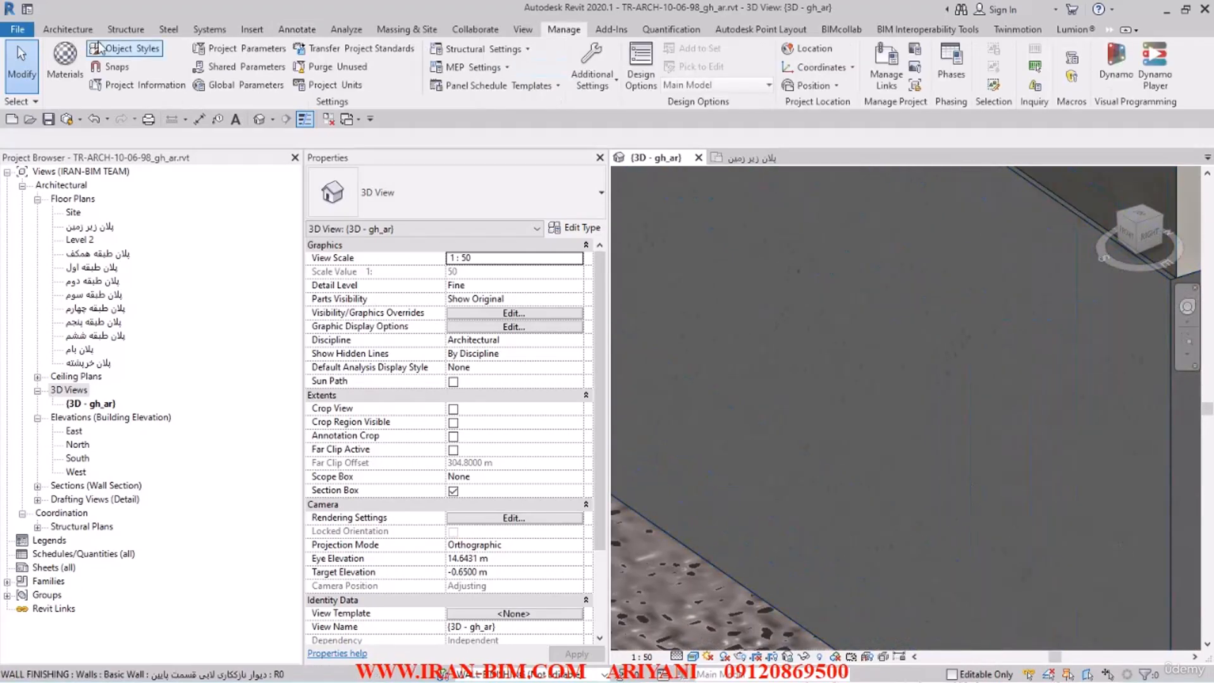
pyautogui.click(72, 56)
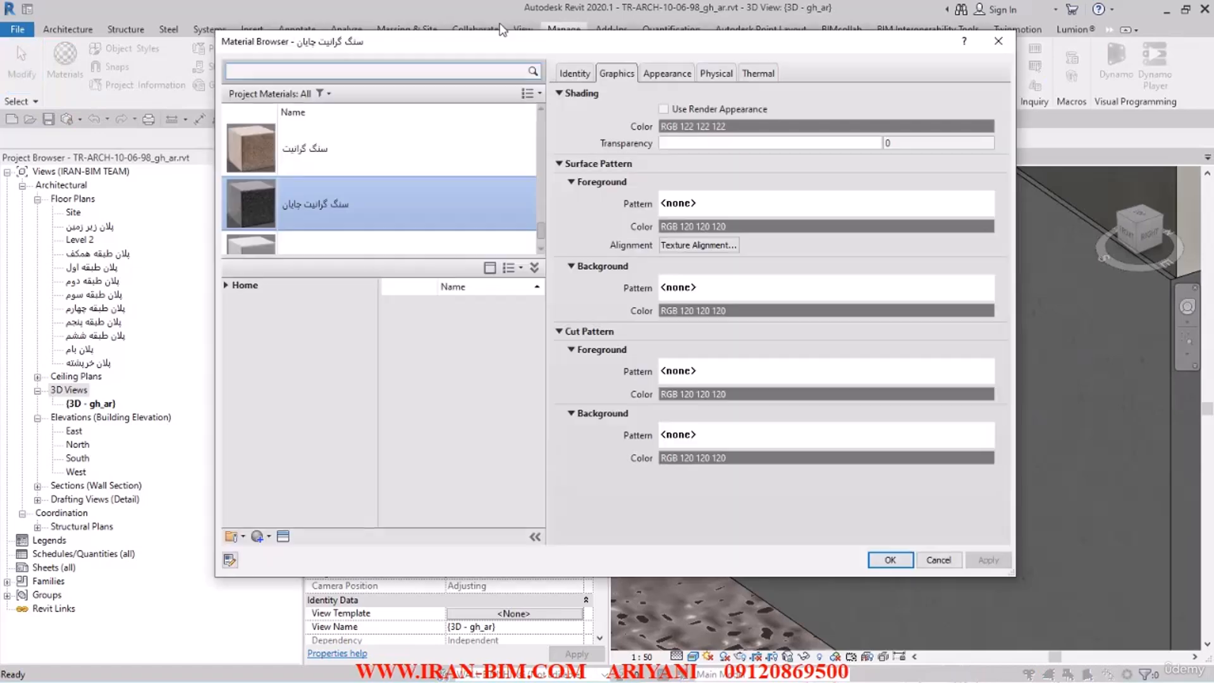
pyautogui.moveTo(519, 38); pyautogui.dragTo(313, 23)
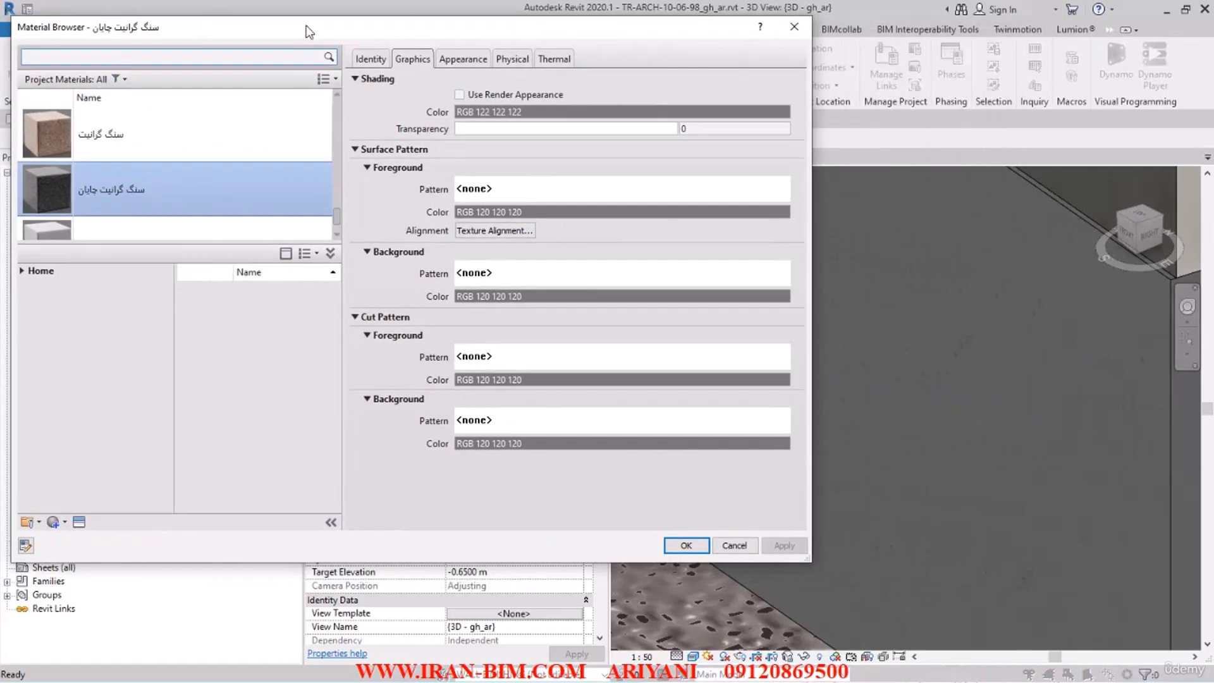
pyautogui.click(450, 58)
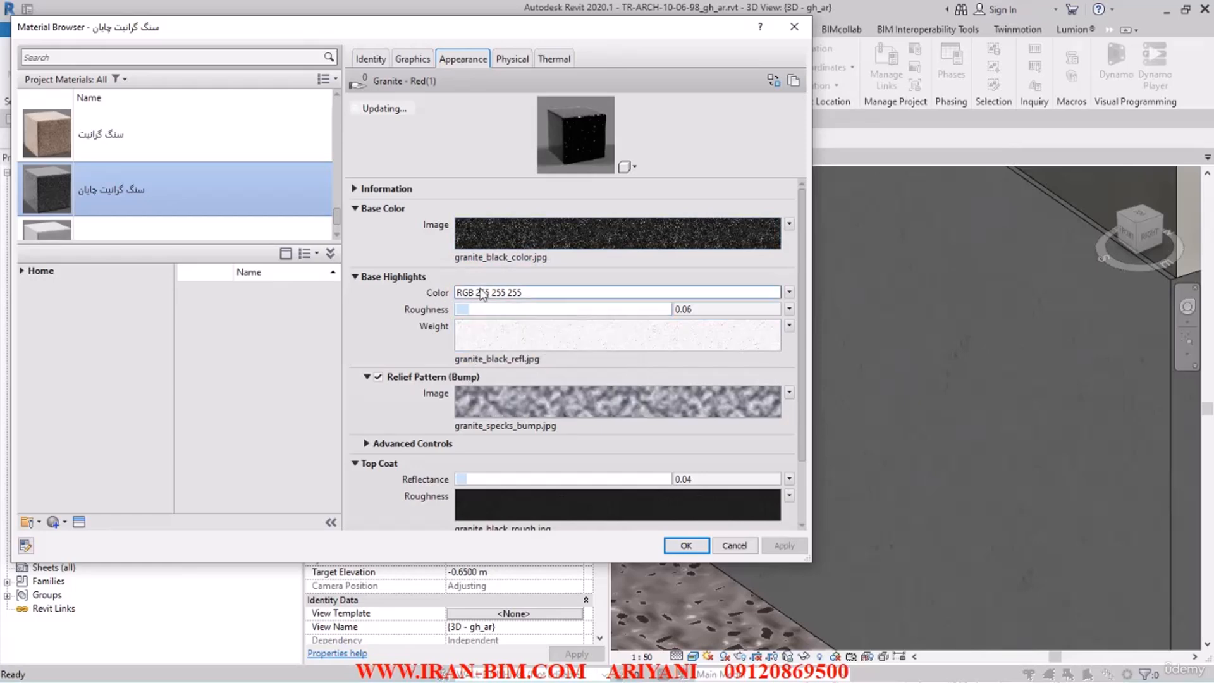
# - Set the Chayan granite's base highlights color to RGB 89 89 89 and apply it
pyautogui.click(769, 291)
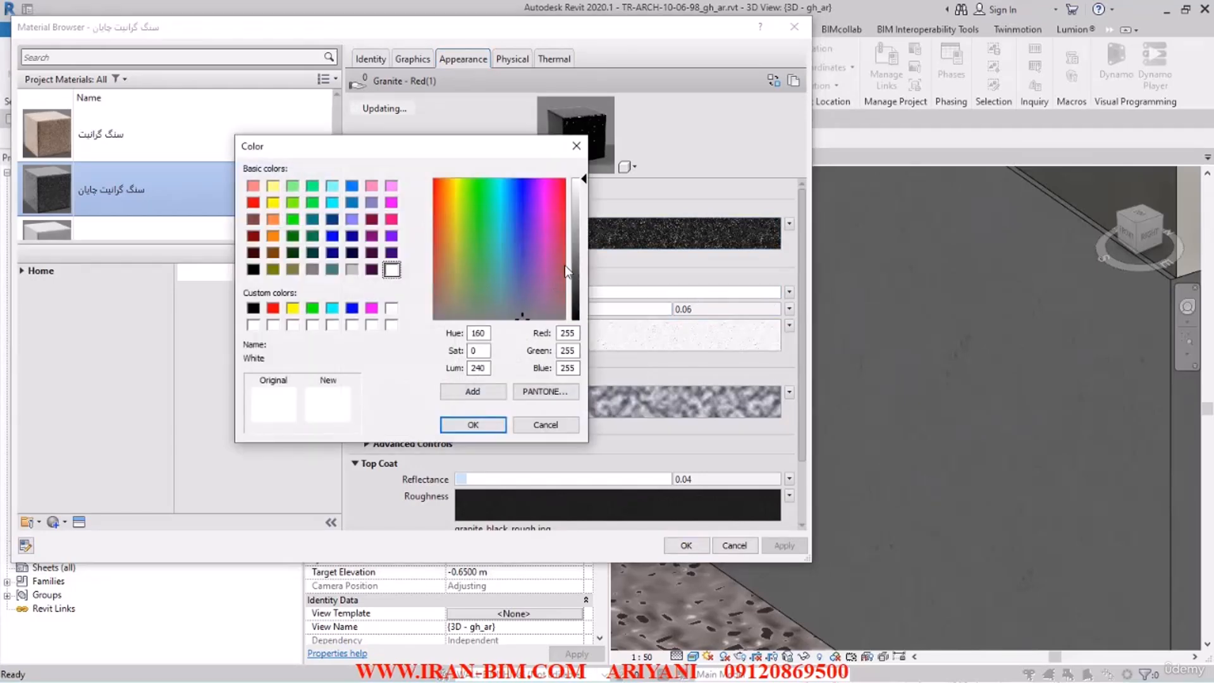
pyautogui.moveTo(582, 228); pyautogui.dragTo(583, 276)
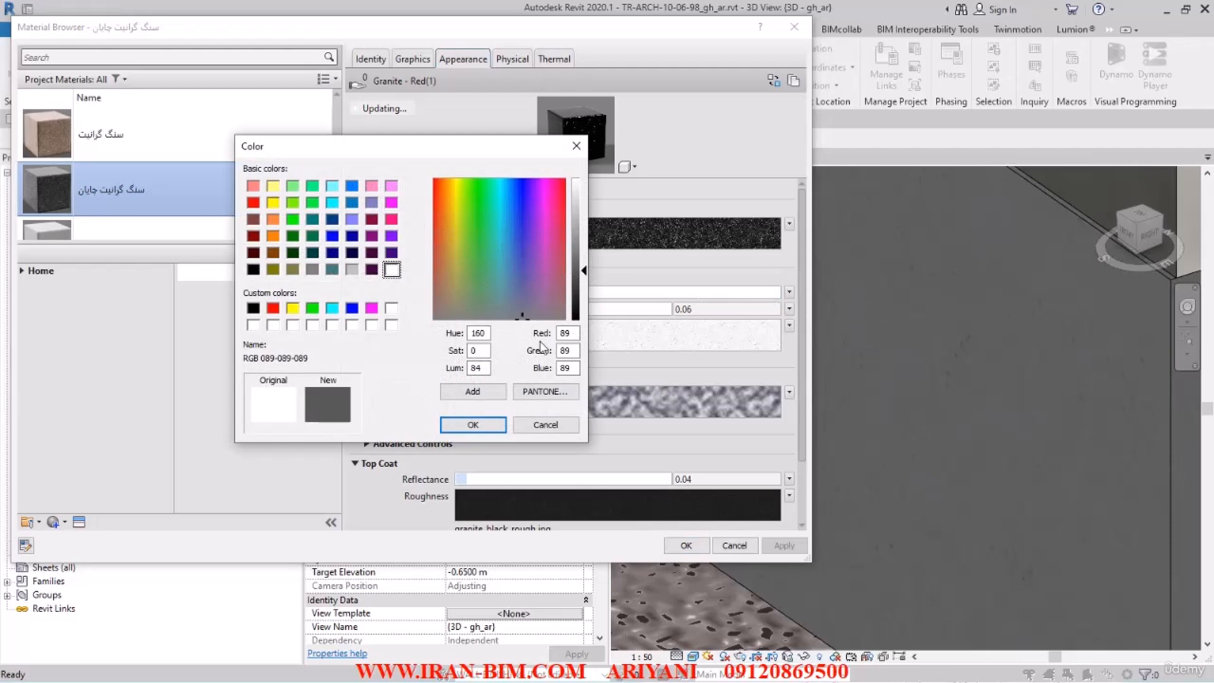
pyautogui.click(482, 425)
pyautogui.click(788, 549)
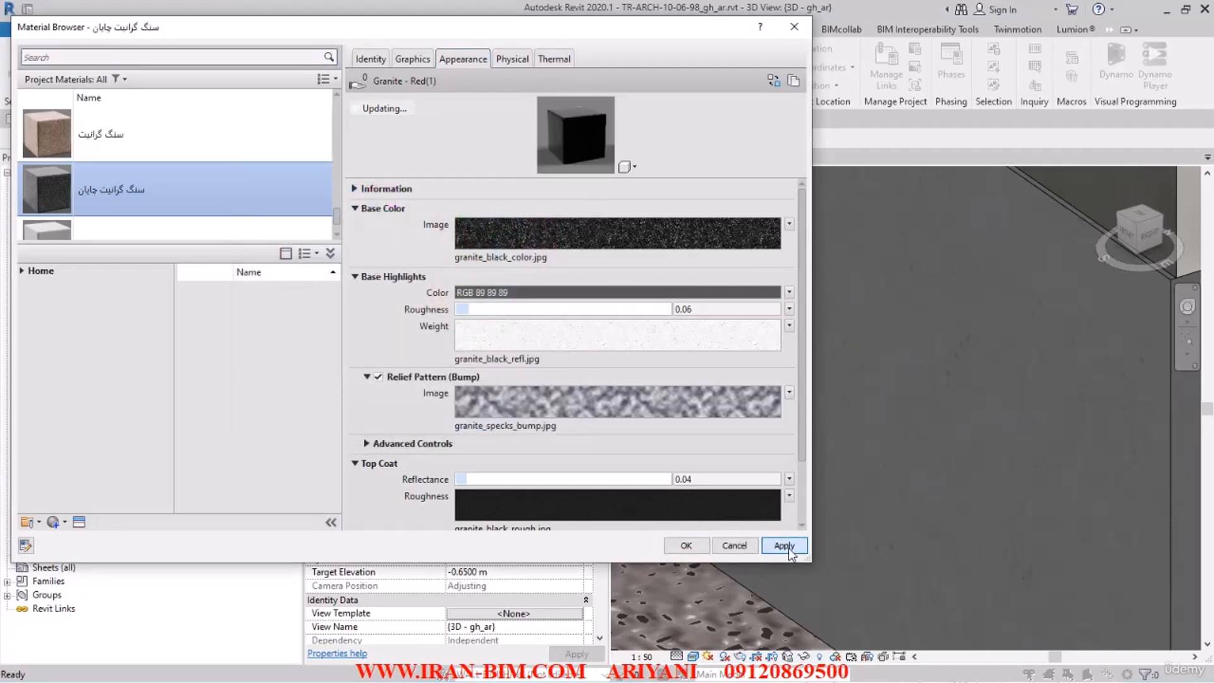
pyautogui.click(787, 547)
# - Set the Chayan granite's base highlights color to RGB 139 139 139, accept the material and check it on the wall sweep
pyautogui.click(625, 292)
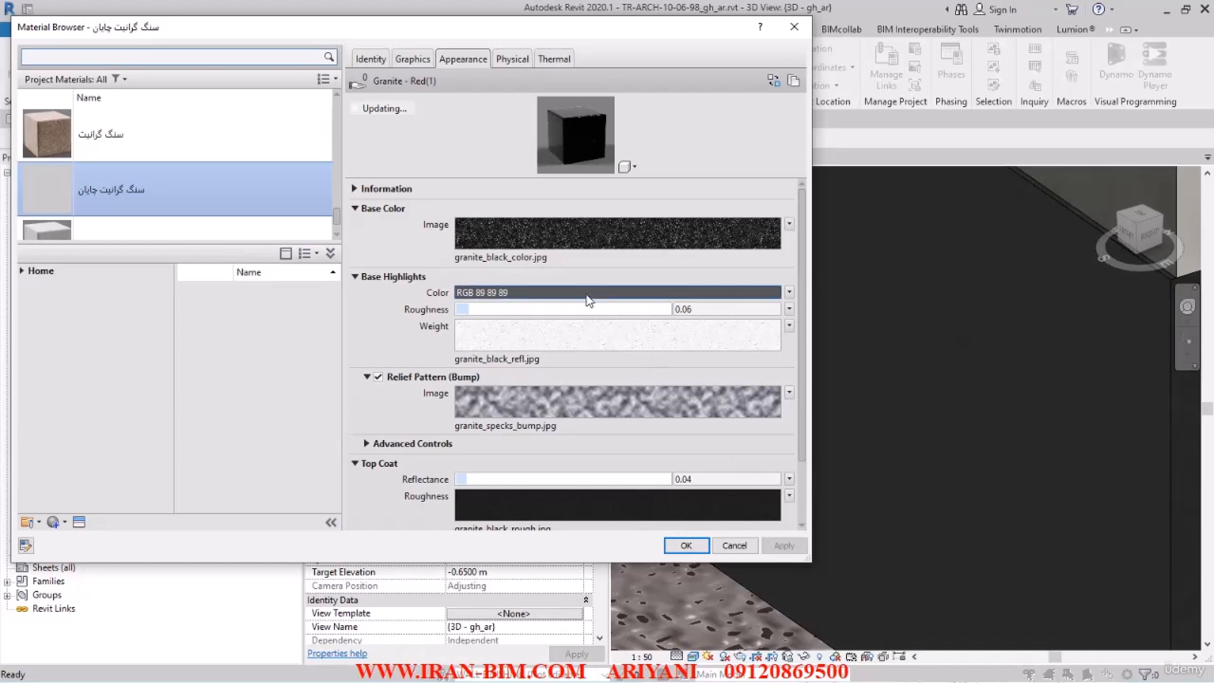
pyautogui.moveTo(583, 272); pyautogui.dragTo(583, 243)
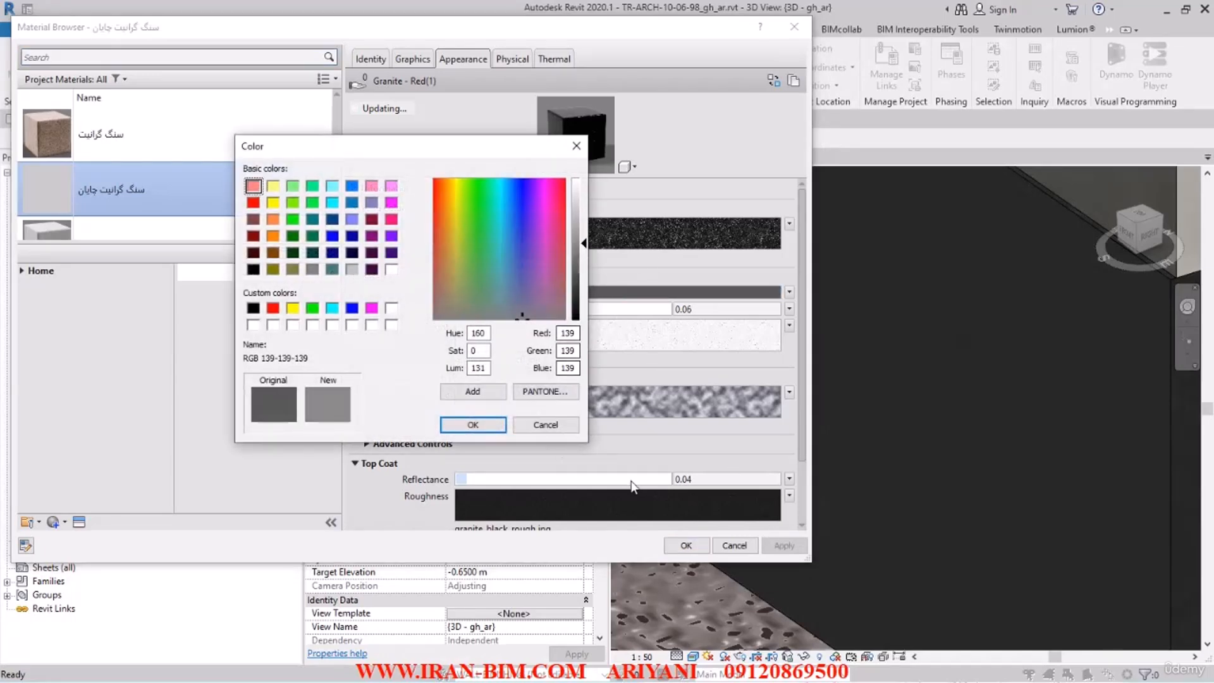
pyautogui.click(491, 427)
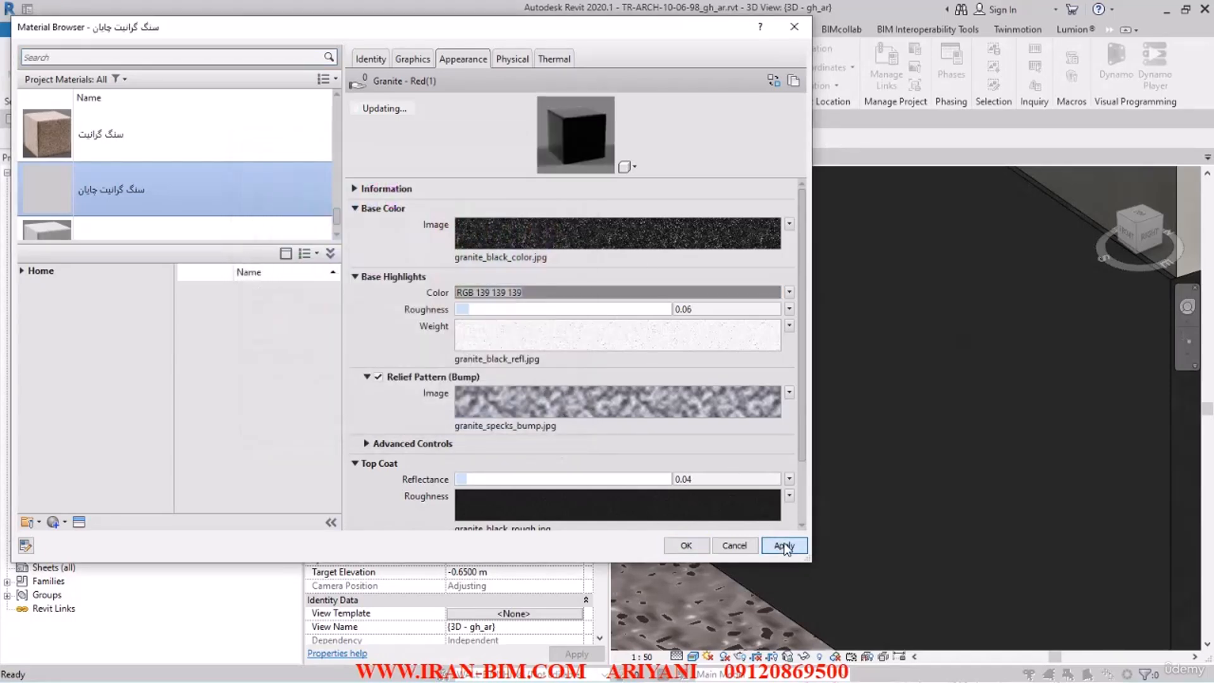
pyautogui.click(785, 545)
pyautogui.click(684, 545)
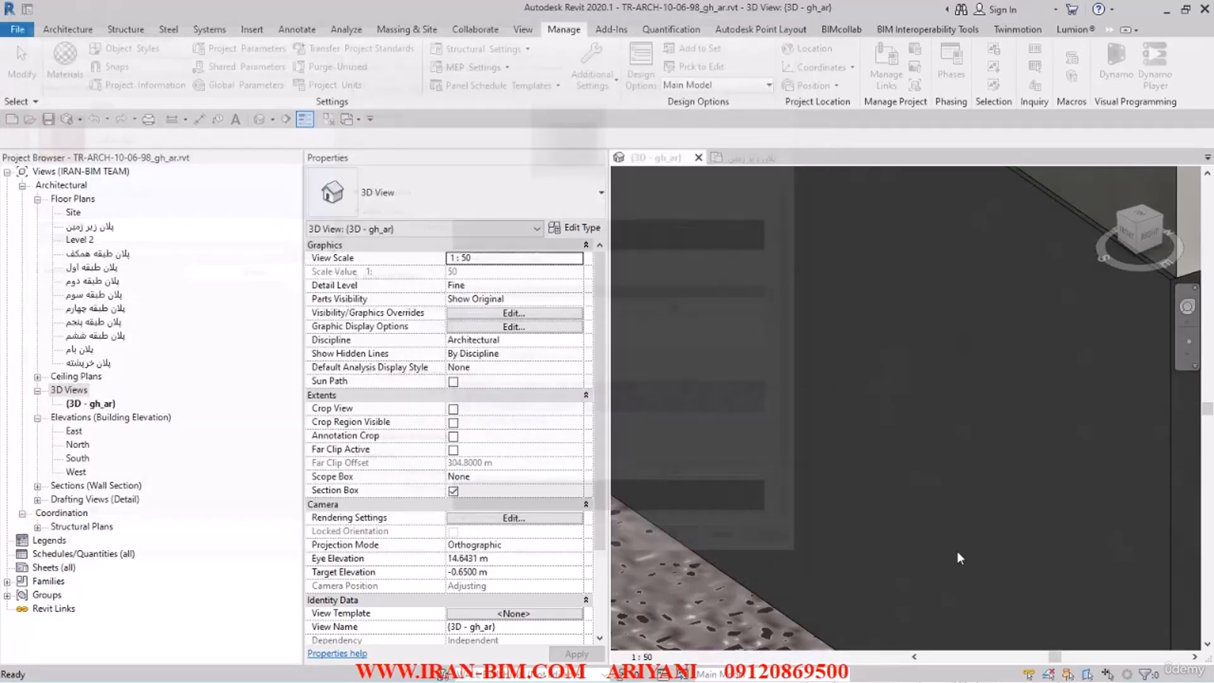
pyautogui.click(895, 397)
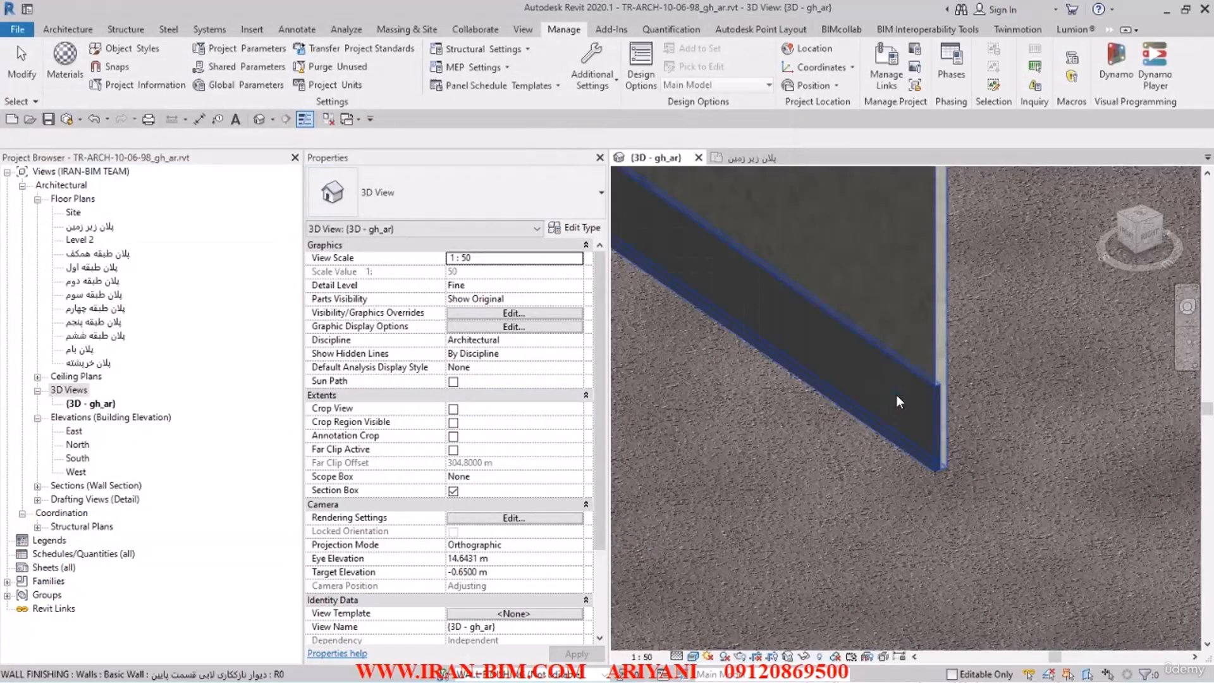
pyautogui.keyDown('shift'); pyautogui.moveTo(900, 429); pyautogui.dragTo(916, 361, button='middle'); pyautogui.keyUp('shift')
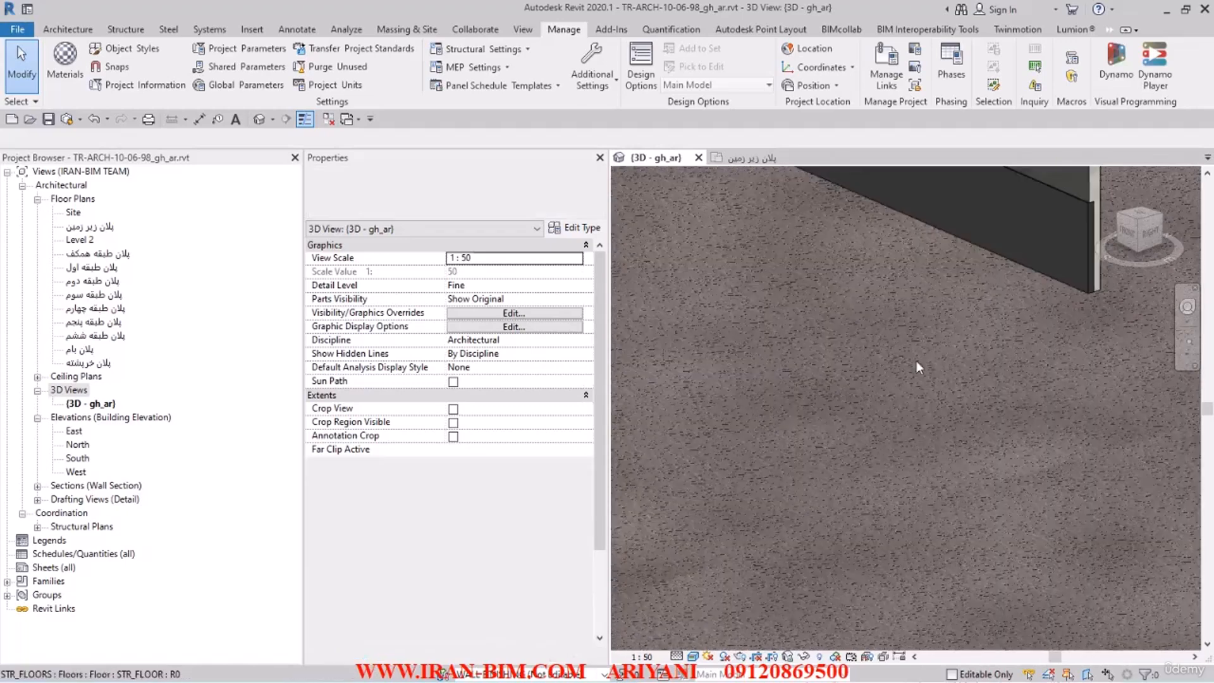
pyautogui.moveTo(1031, 252); pyautogui.dragTo(930, 488, button='middle')
pyautogui.scroll(2, 999, 490)
pyautogui.moveTo(958, 400); pyautogui.dragTo(1001, 464, button='middle')
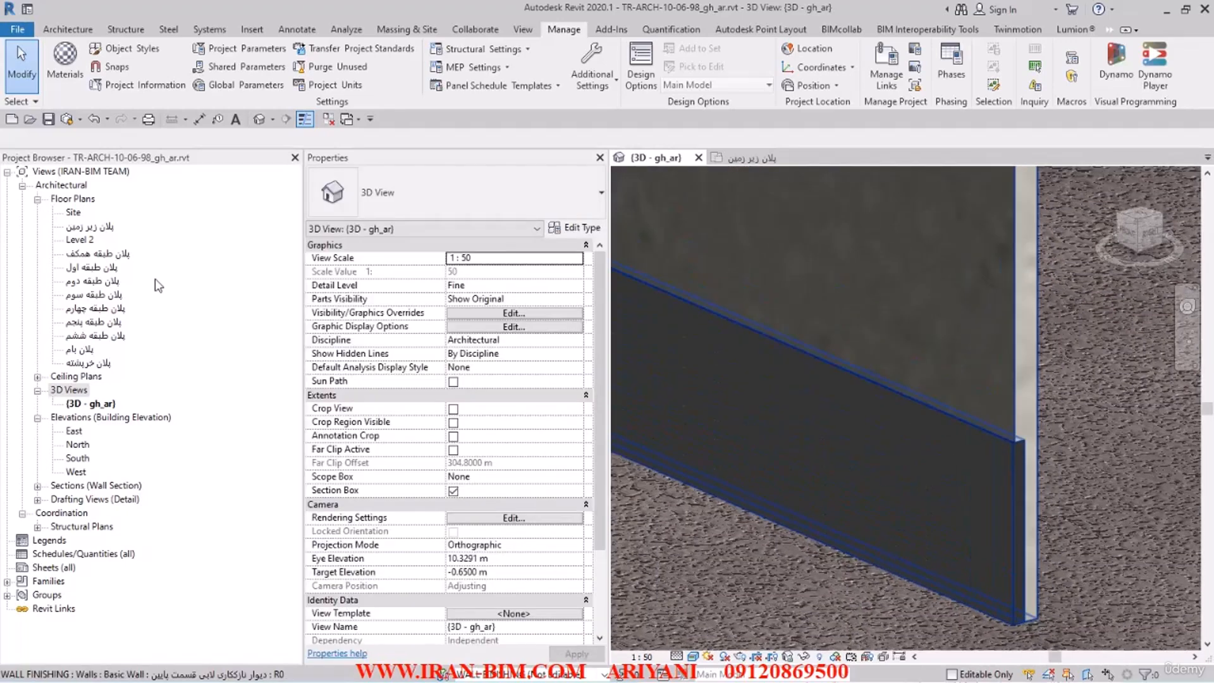
# - Find the PARKING WALL SWEEP REC profile family in the project and list its types
pyautogui.click(7, 588)
pyautogui.click(7, 581)
pyautogui.scroll(-2, 55, 530)
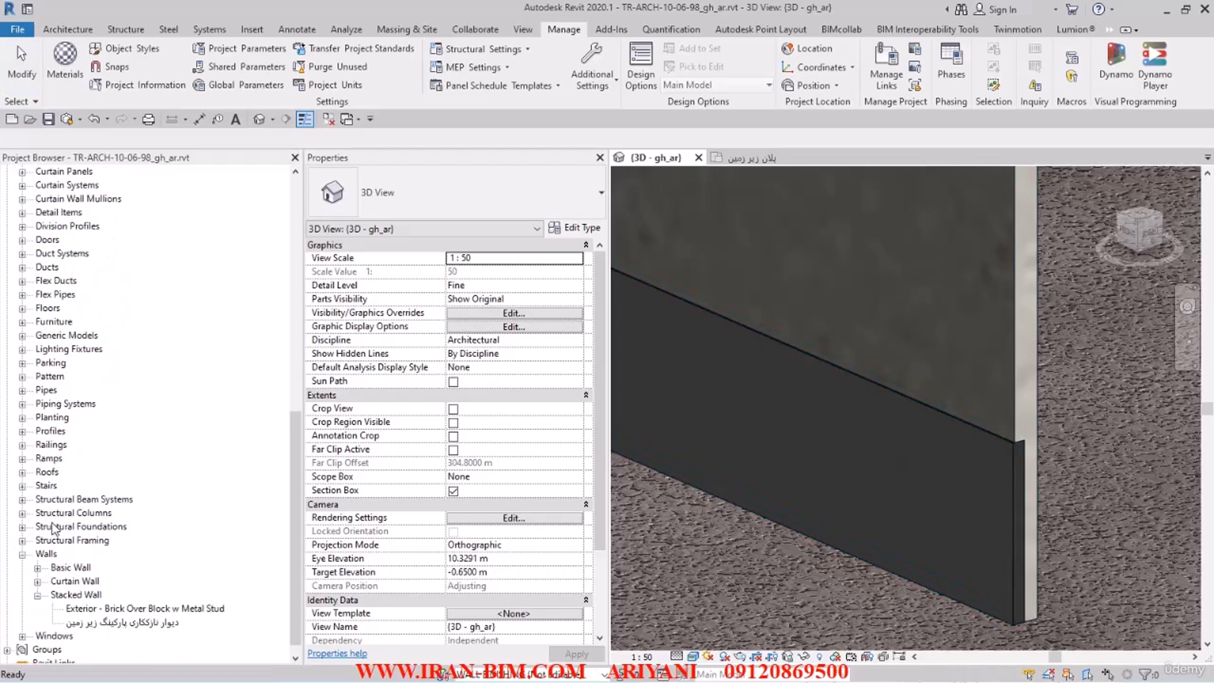
pyautogui.click(23, 557)
pyautogui.scroll(1, 42, 490)
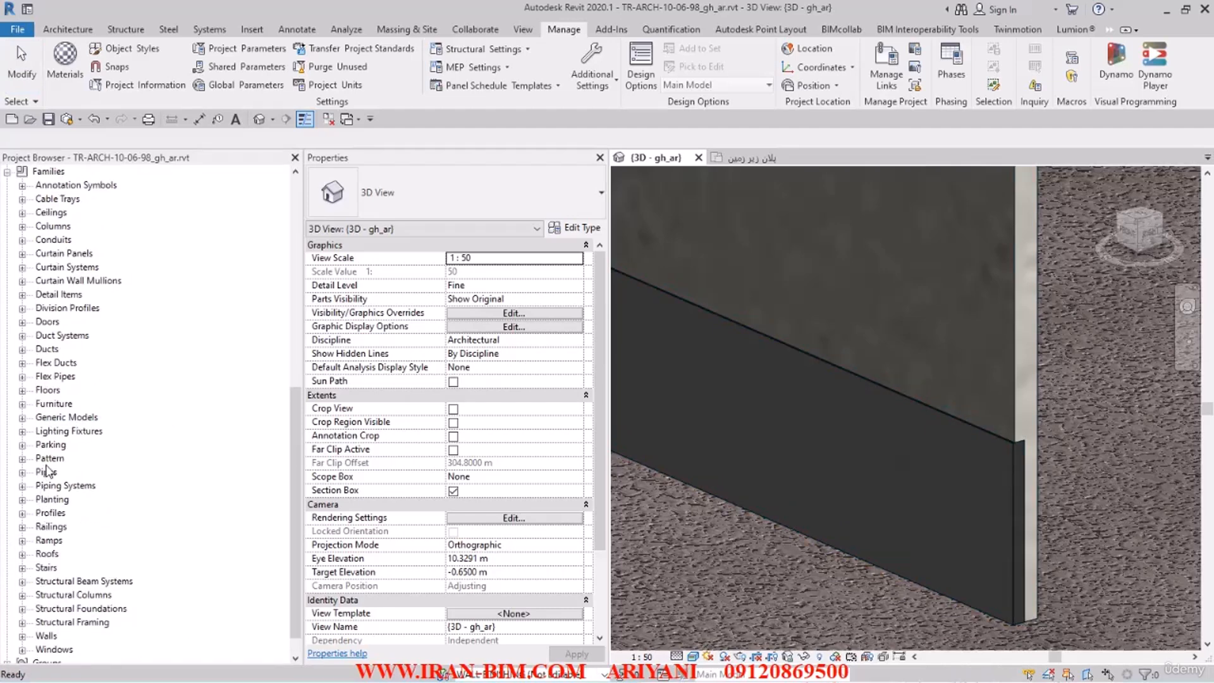
pyautogui.click(22, 513)
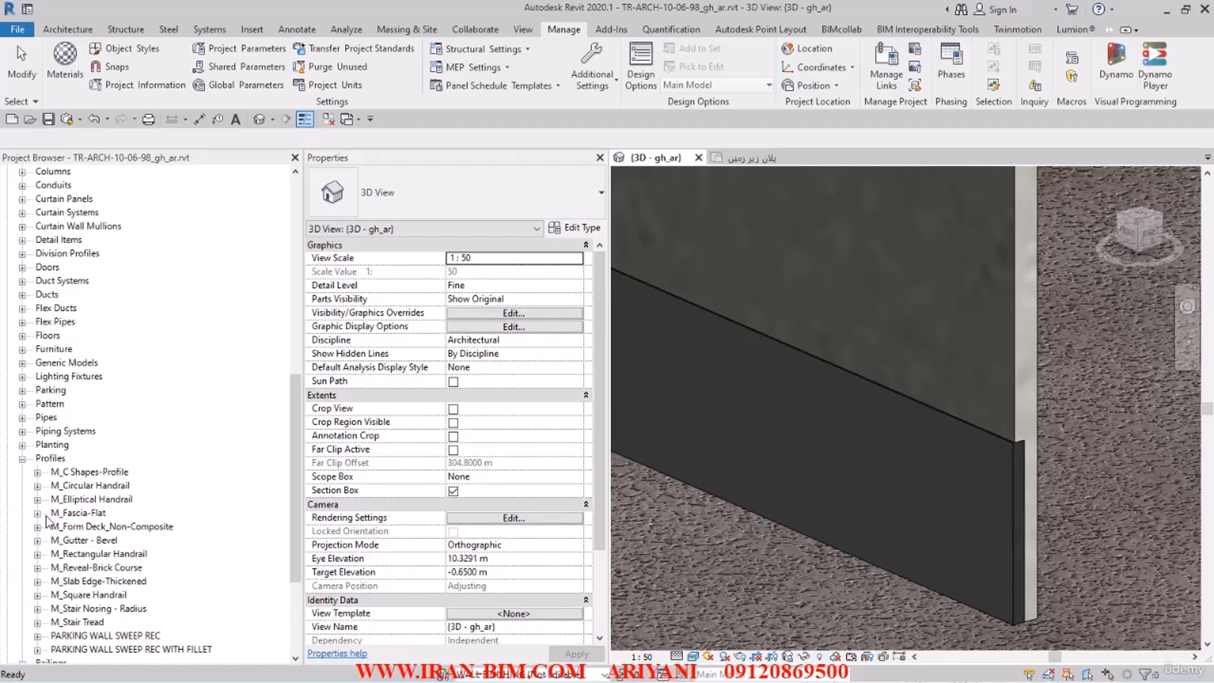
pyautogui.scroll(-4, 114, 519)
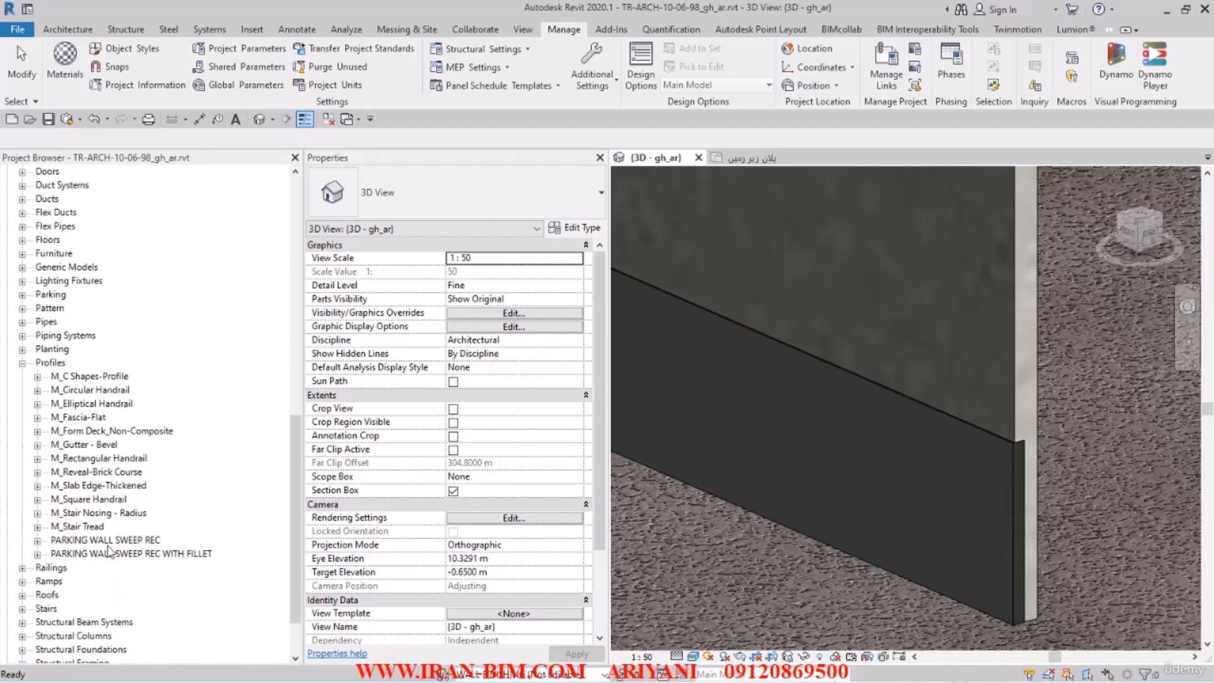
pyautogui.click(117, 541)
pyautogui.click(37, 541)
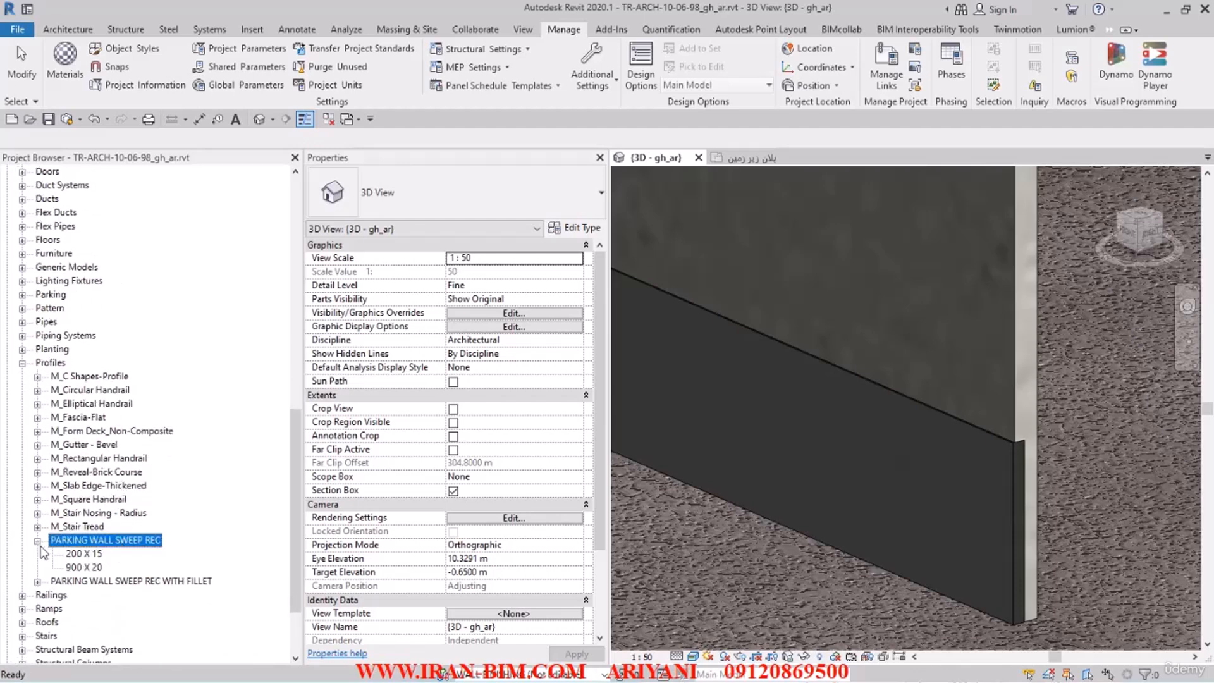
pyautogui.scroll(-1, 82, 544)
# - Duplicate the 900 X 20 type of the PARKING WALL SWEEP REC profile and name the copy 600 X 20
pyautogui.rightClick(89, 530)
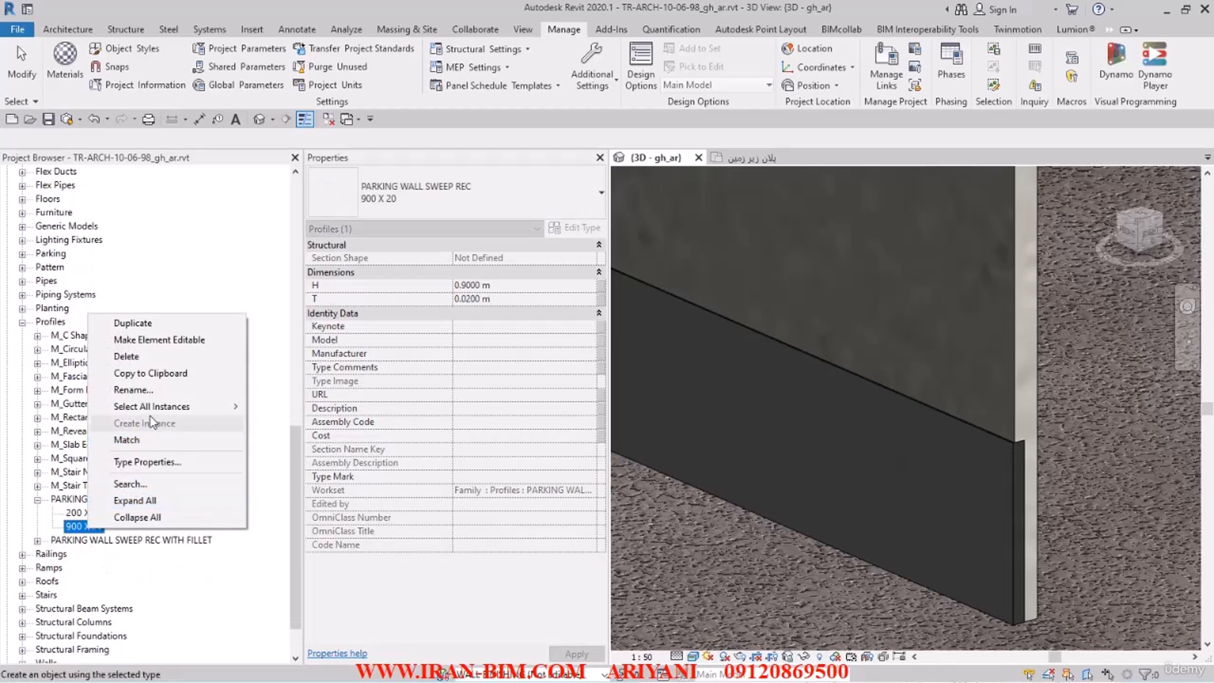
pyautogui.click(150, 324)
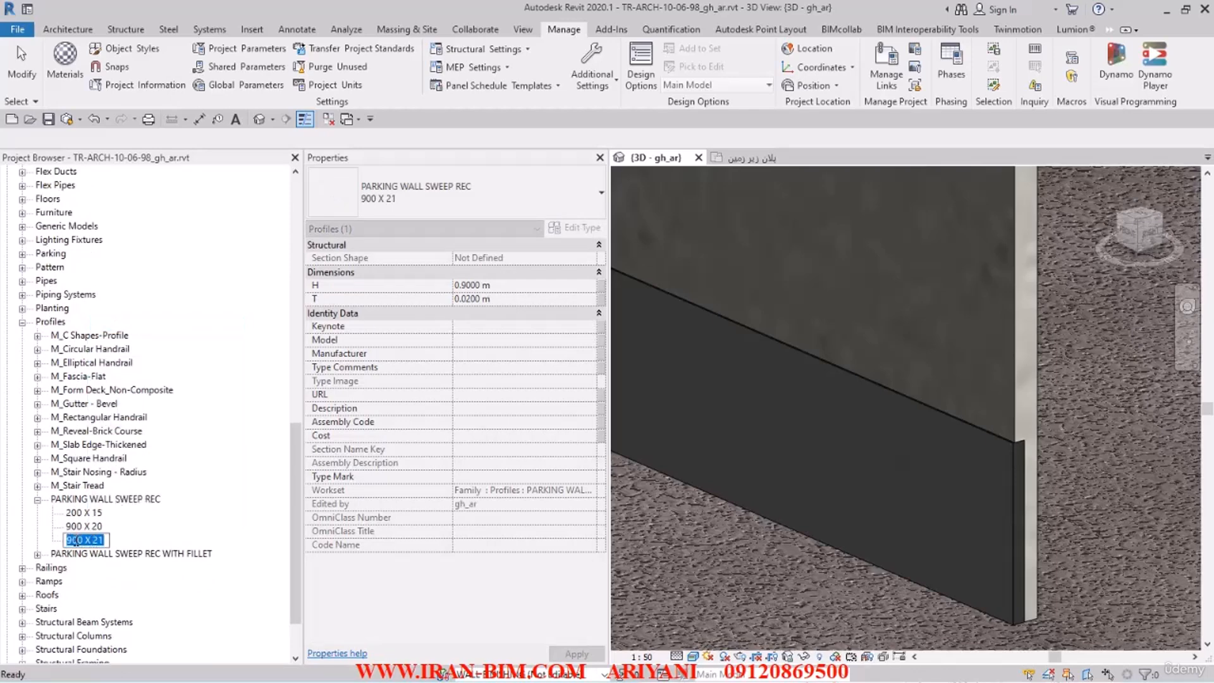
pyautogui.moveTo(74, 540); pyautogui.dragTo(66, 541)
pyautogui.write('6')
pyautogui.write('20')
pyautogui.press('Return')
# - Set the height H of the 600 X 20 profile type to 0.6 m and save the project
pyautogui.doubleClick(80, 527)
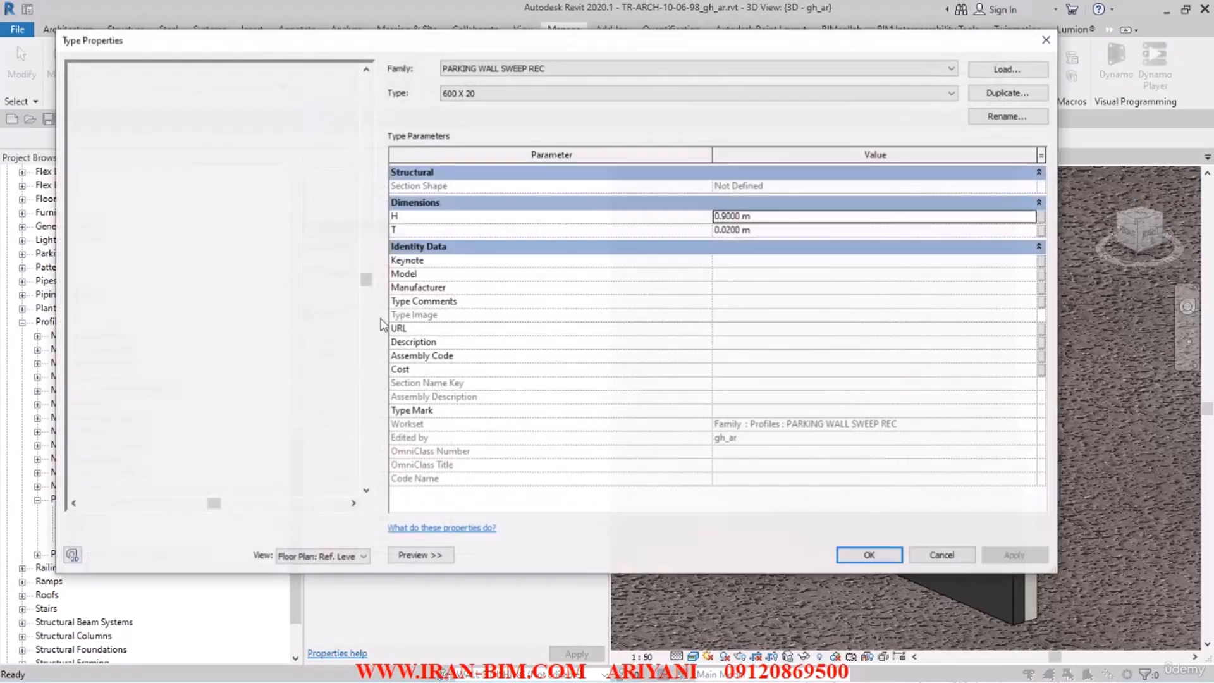
pyautogui.click(772, 215)
pyautogui.write('0.6')
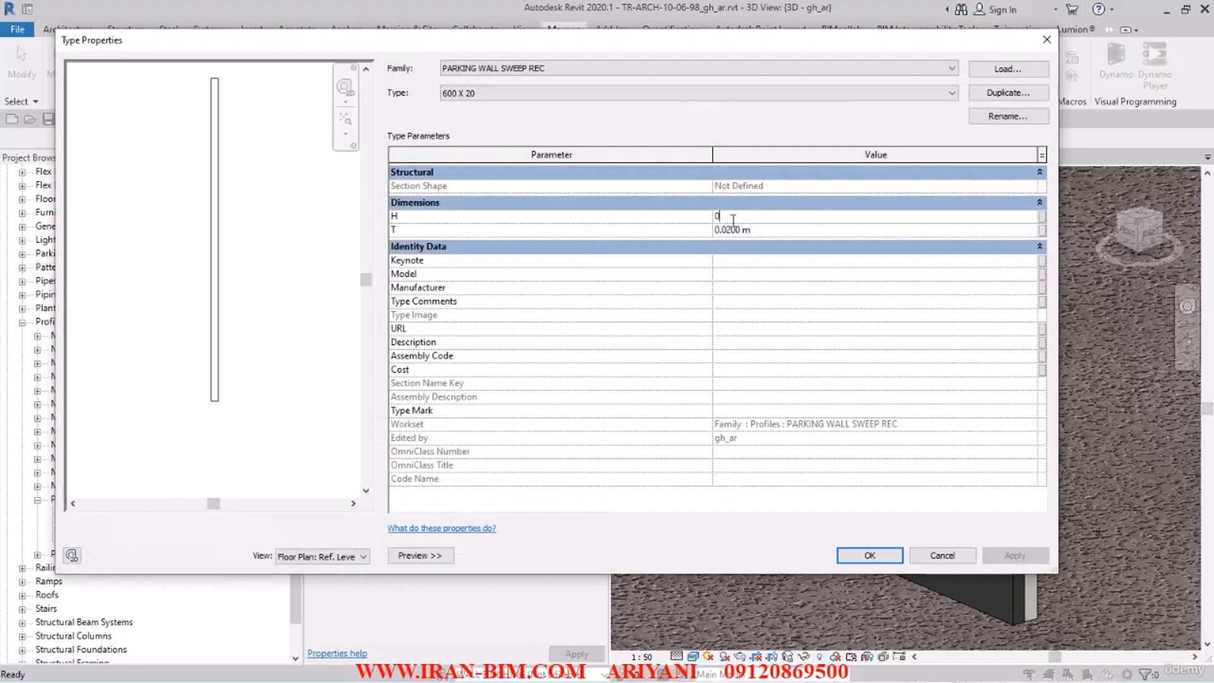
pyautogui.click(869, 555)
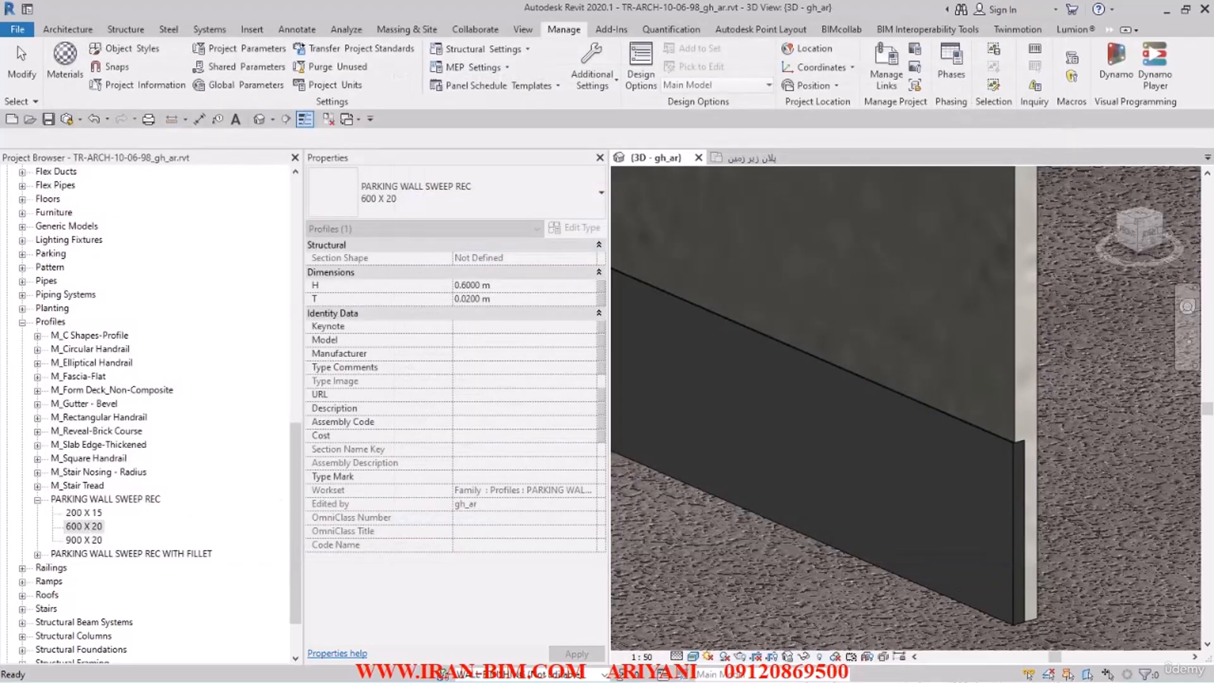
pyautogui.click(21, 66)
pyautogui.click(49, 119)
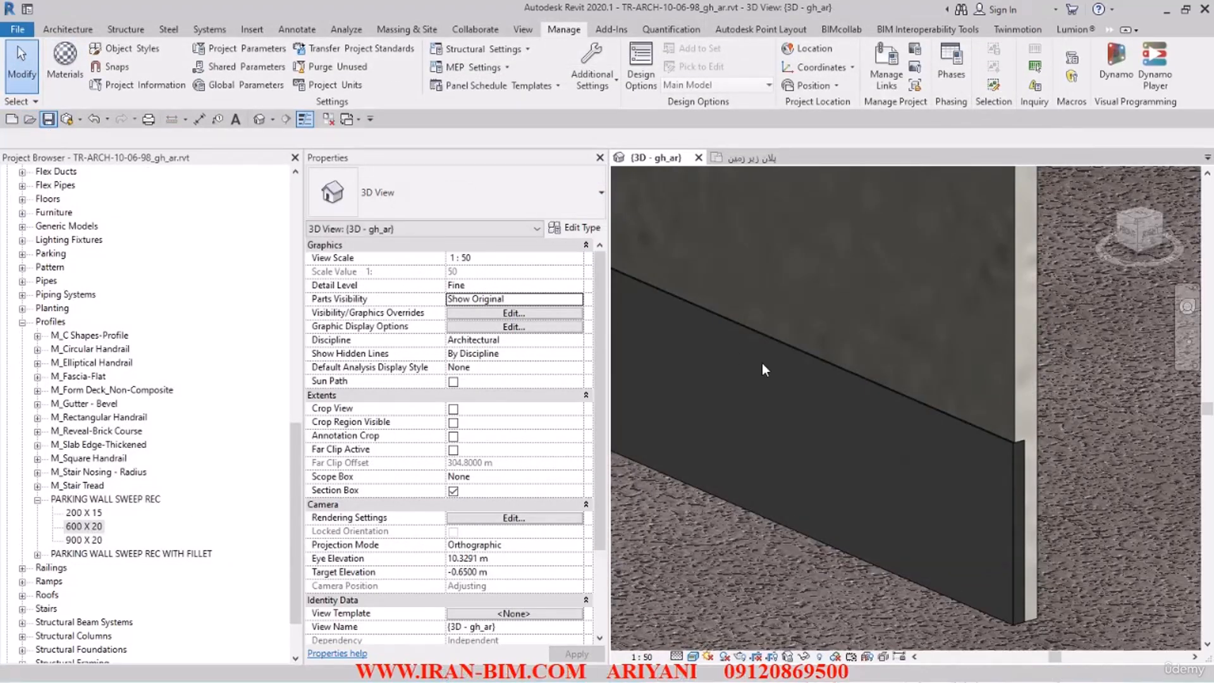
# - Open the lobby wall type's structure in section preview and select its interior base sweep in the wall sweeps list
pyautogui.click(833, 378)
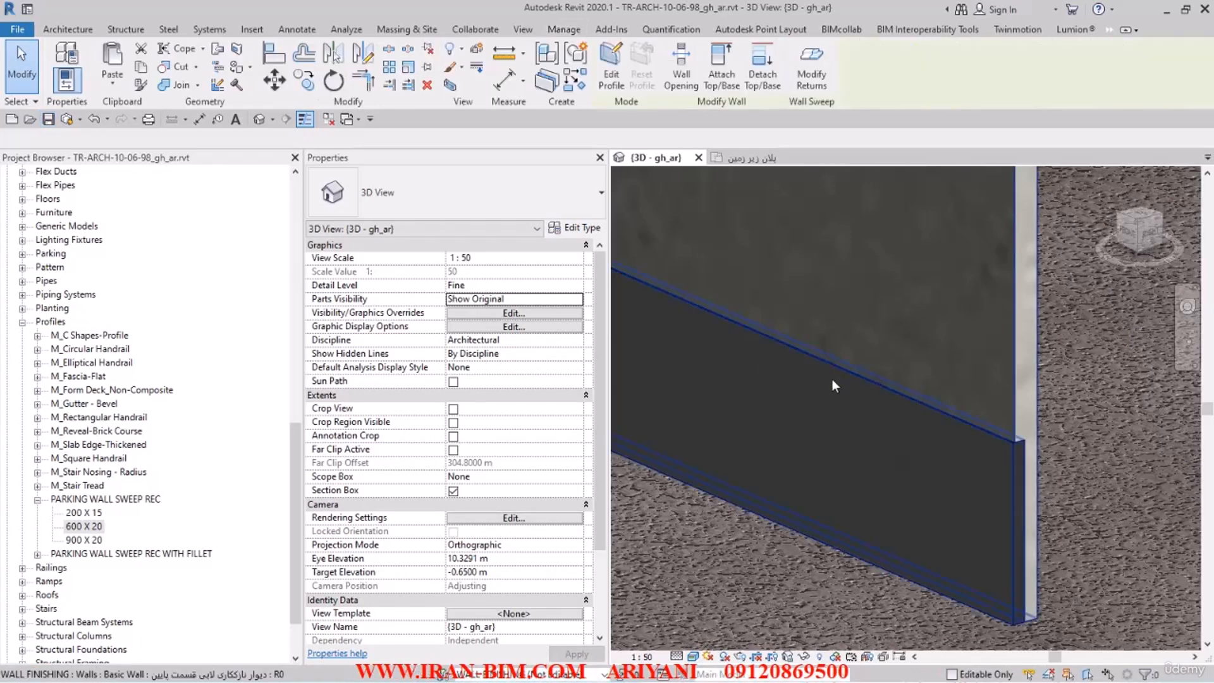
pyautogui.click(574, 227)
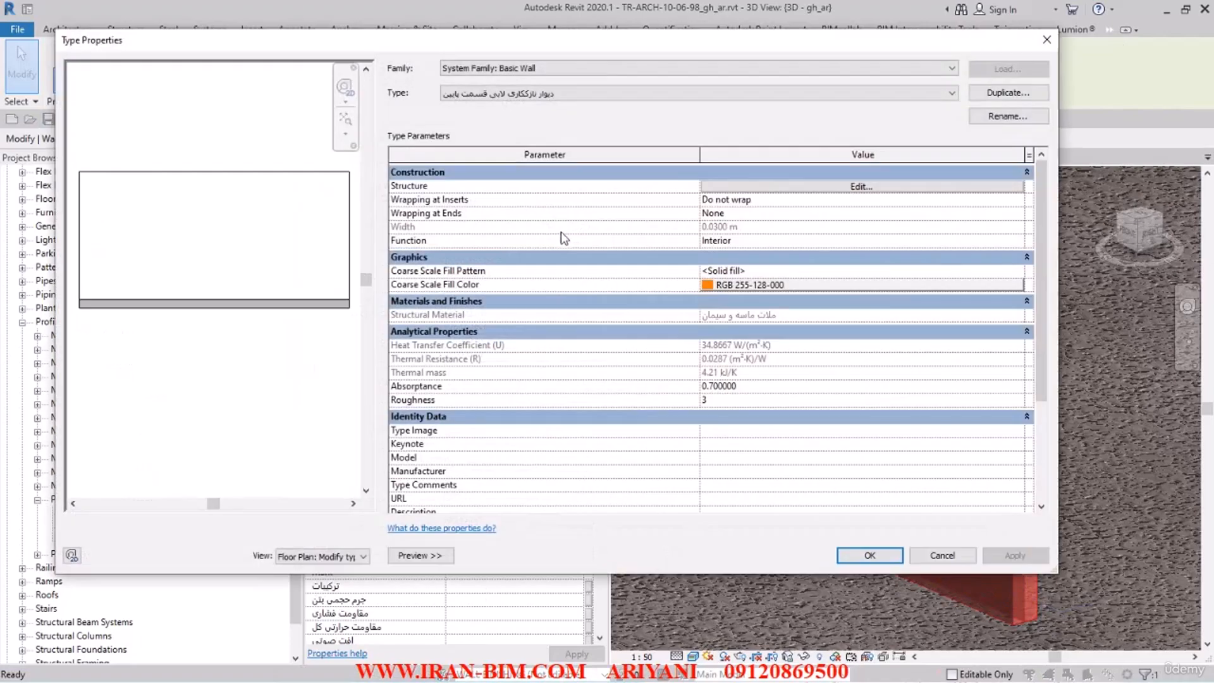
pyautogui.click(320, 557)
pyautogui.click(319, 576)
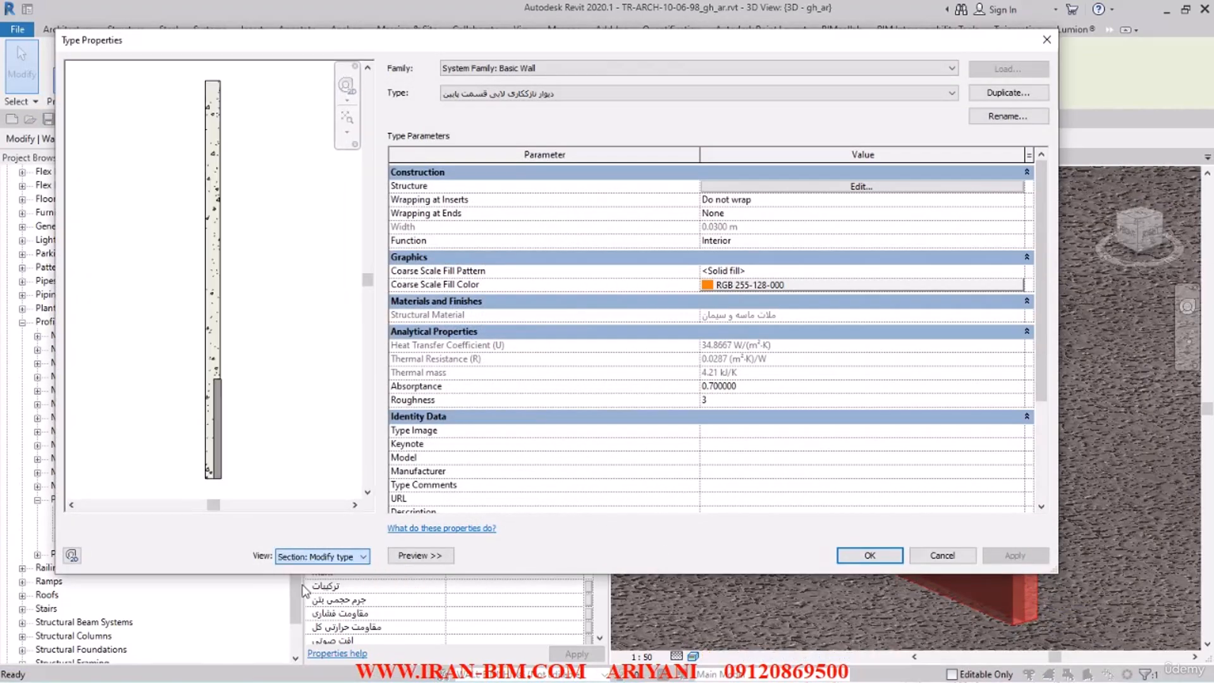
pyautogui.click(759, 186)
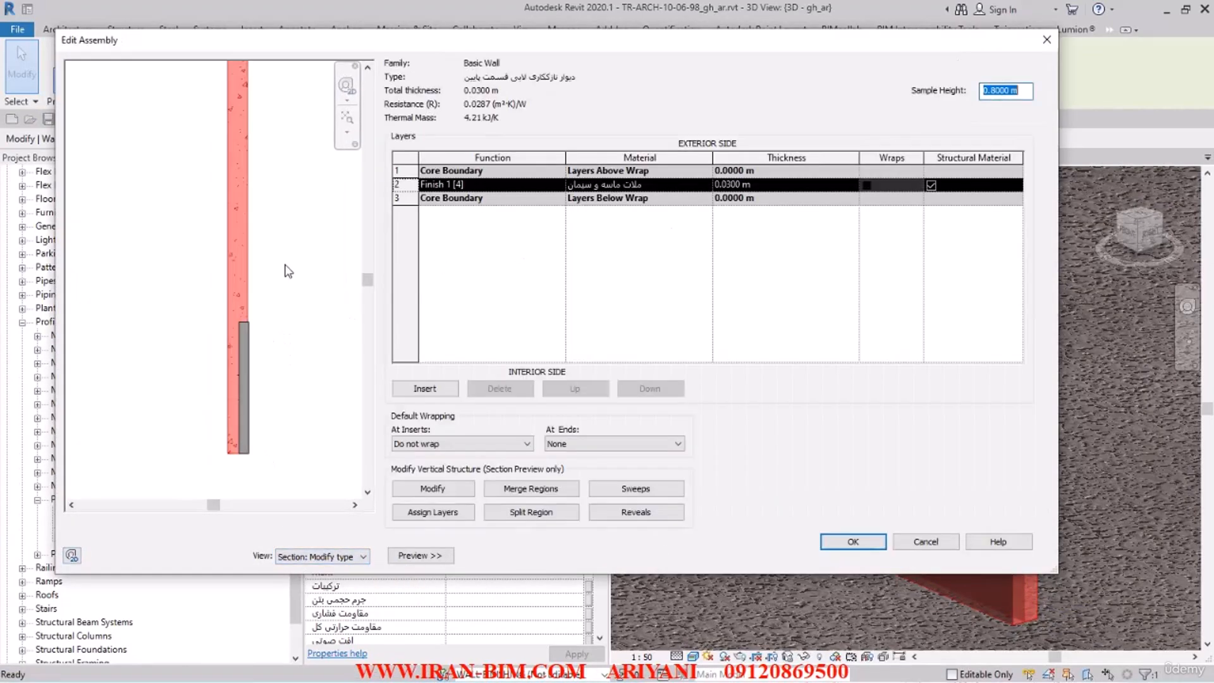
pyautogui.click(636, 489)
pyautogui.moveTo(467, 112); pyautogui.dragTo(524, 116)
pyautogui.click(482, 161)
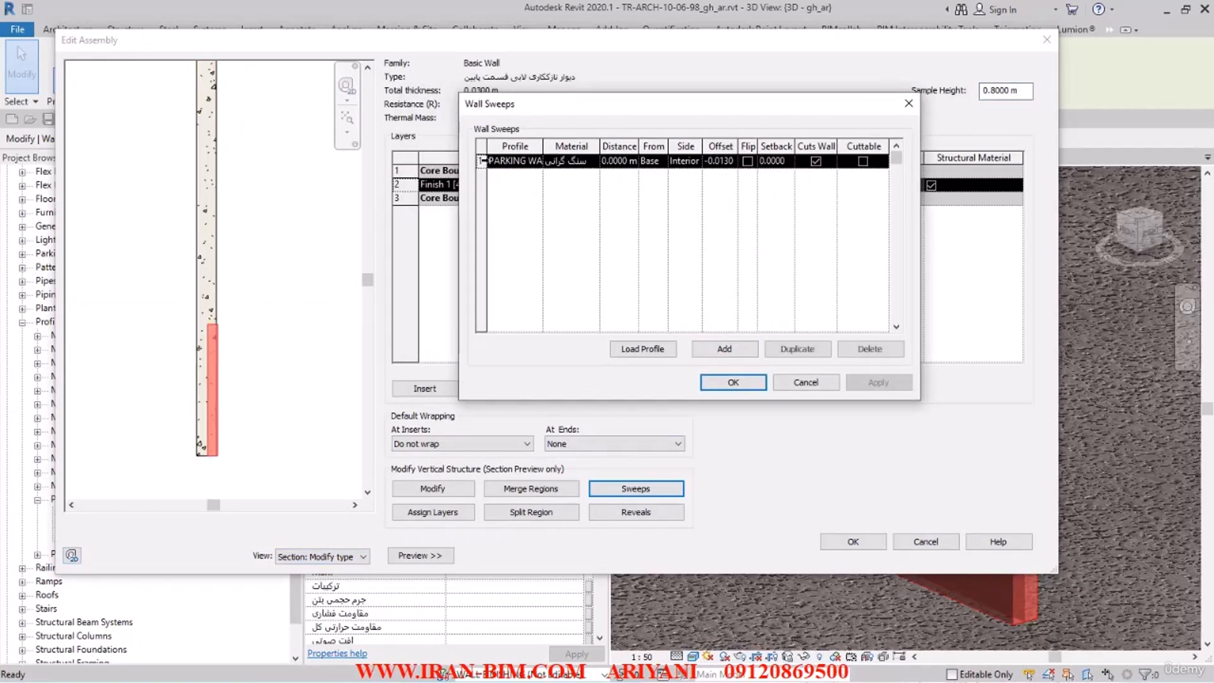
# - Duplicate the interior base sweep, assign the copy the PARKING WALL SWEEP REC : 600 X 20 profile and set its distance from base to 0.2 m
pyautogui.click(798, 349)
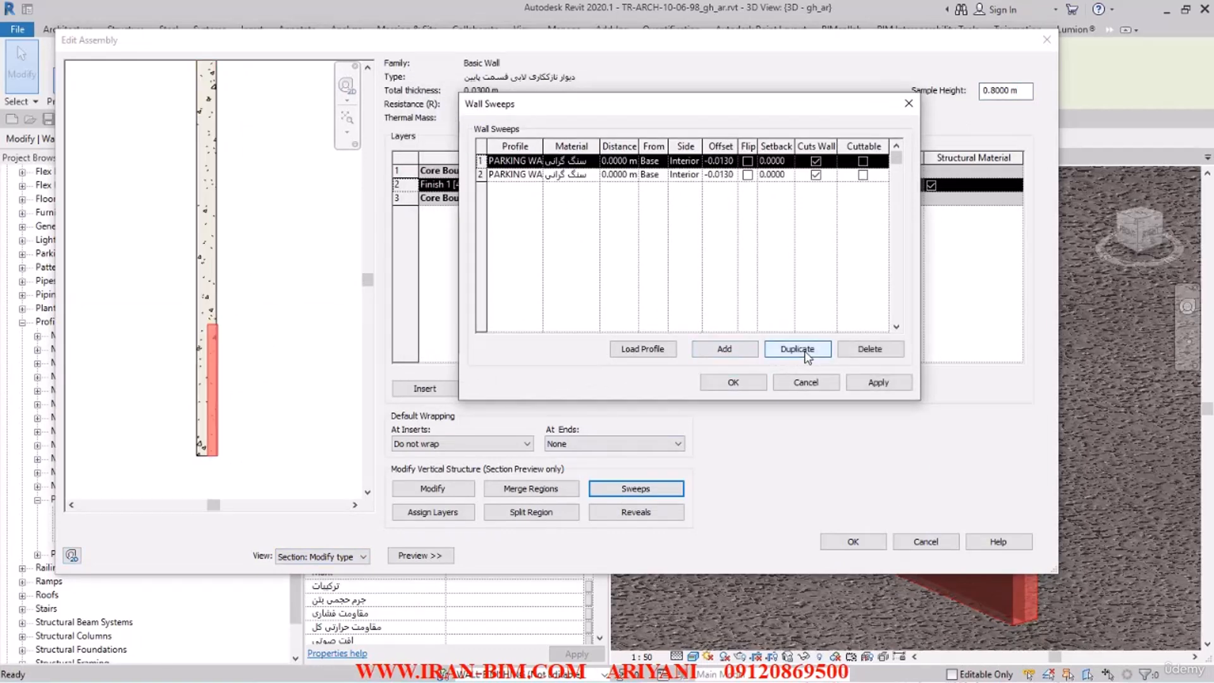
pyautogui.click(536, 160)
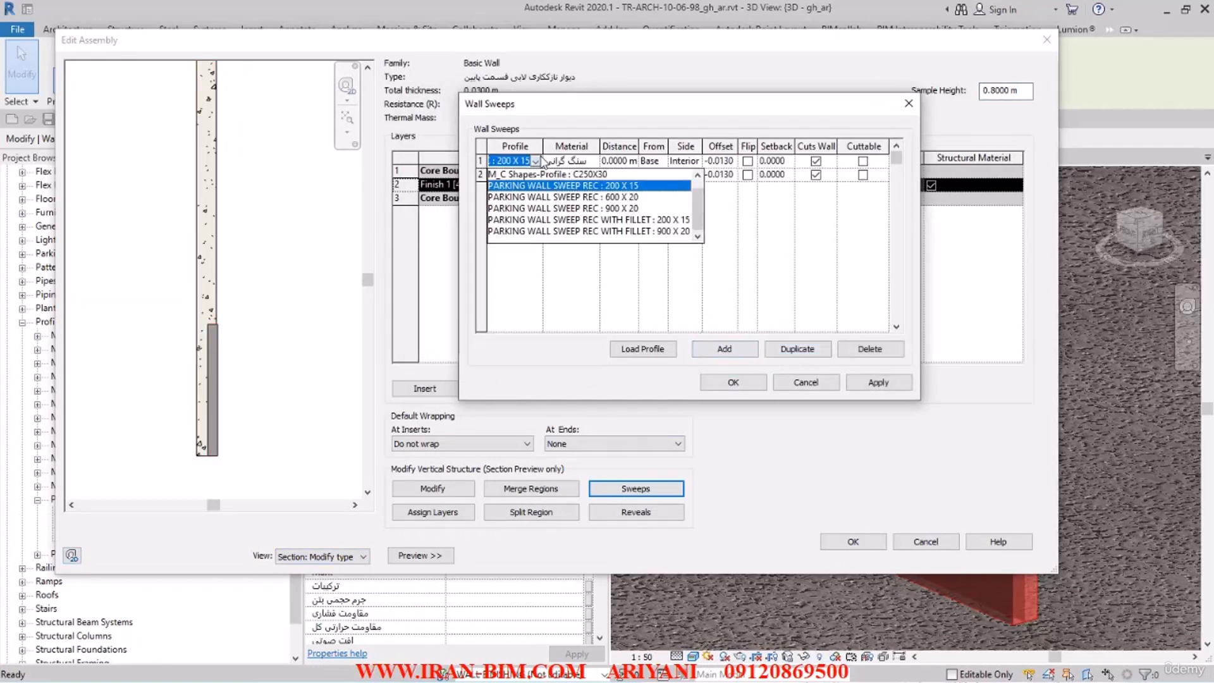
pyautogui.click(624, 205)
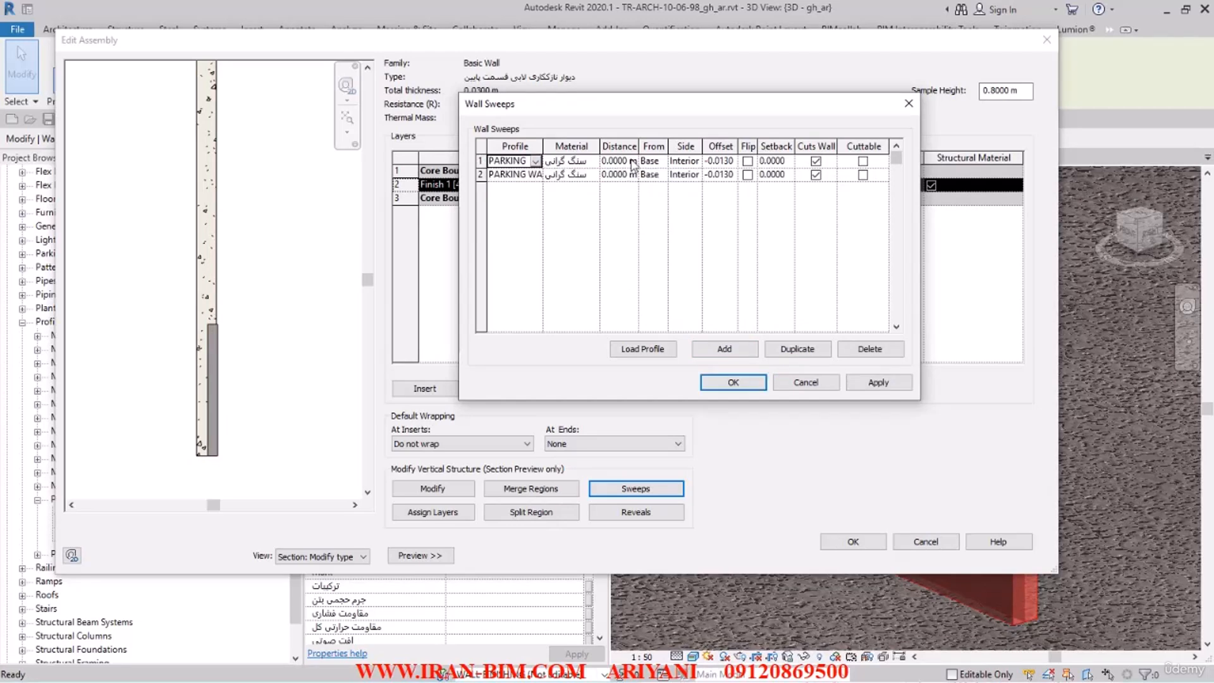
pyautogui.click(608, 161)
pyautogui.press('BackSpace')
pyautogui.write('0.2')
pyautogui.click(878, 382)
# - Set the offset of the upper wall sweep to 0 m and apply it
pyautogui.click(723, 162)
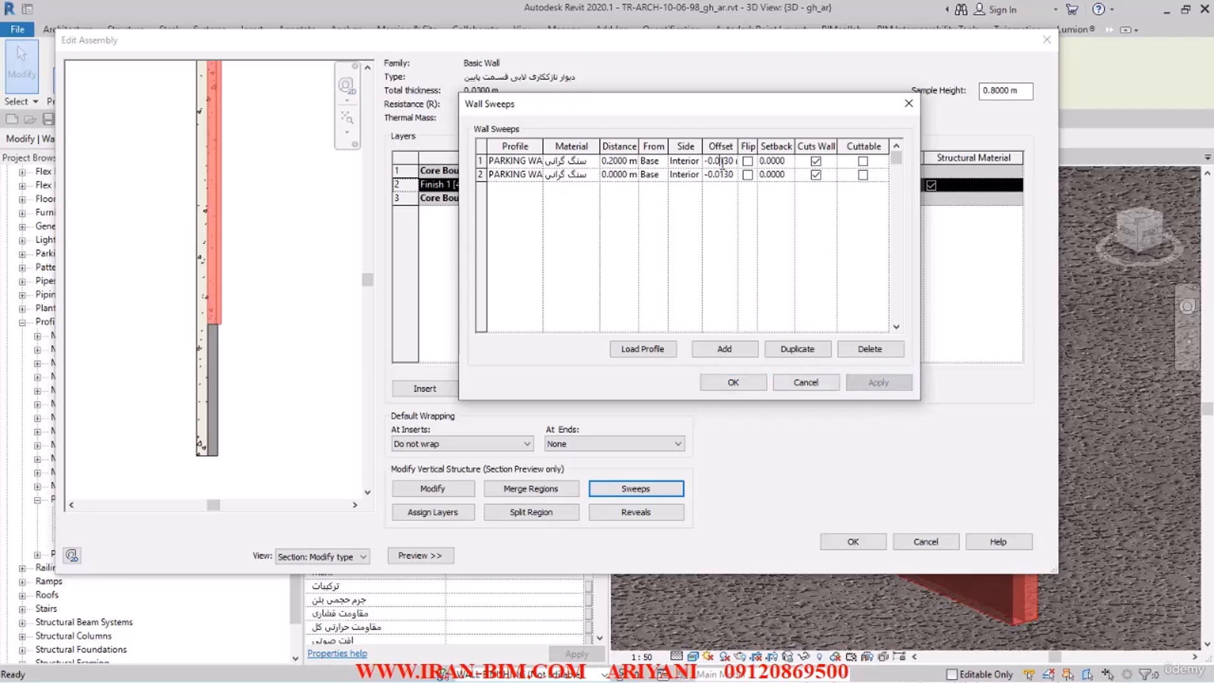
pyautogui.doubleClick(722, 162)
pyautogui.press('BackSpace')
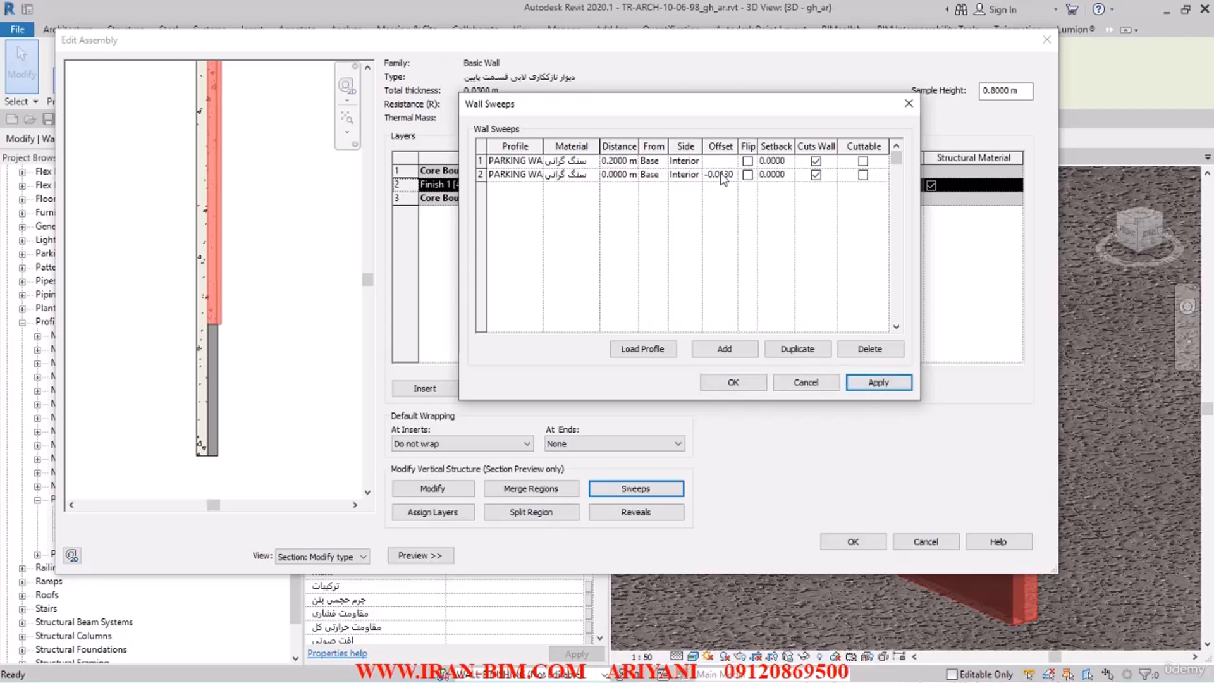
pyautogui.write('0')
pyautogui.click(879, 382)
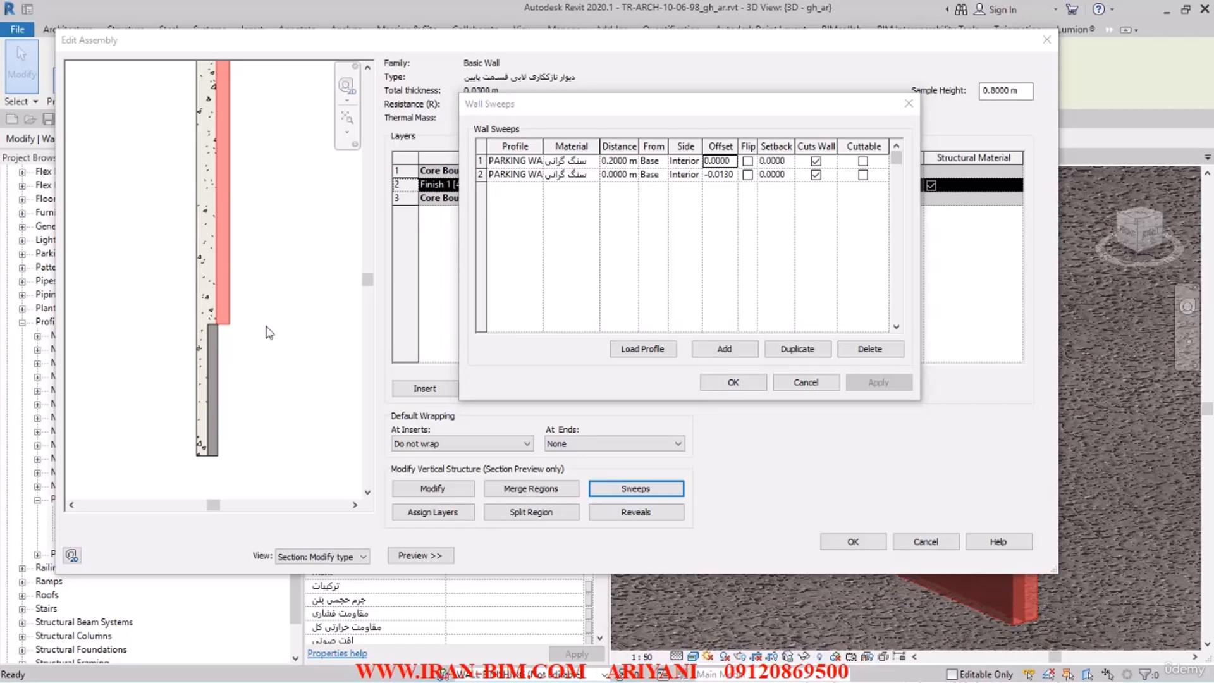
# - Set the upper wall sweep's offset to -0.003 m and accept the wall sweeps list
pyautogui.click(716, 162)
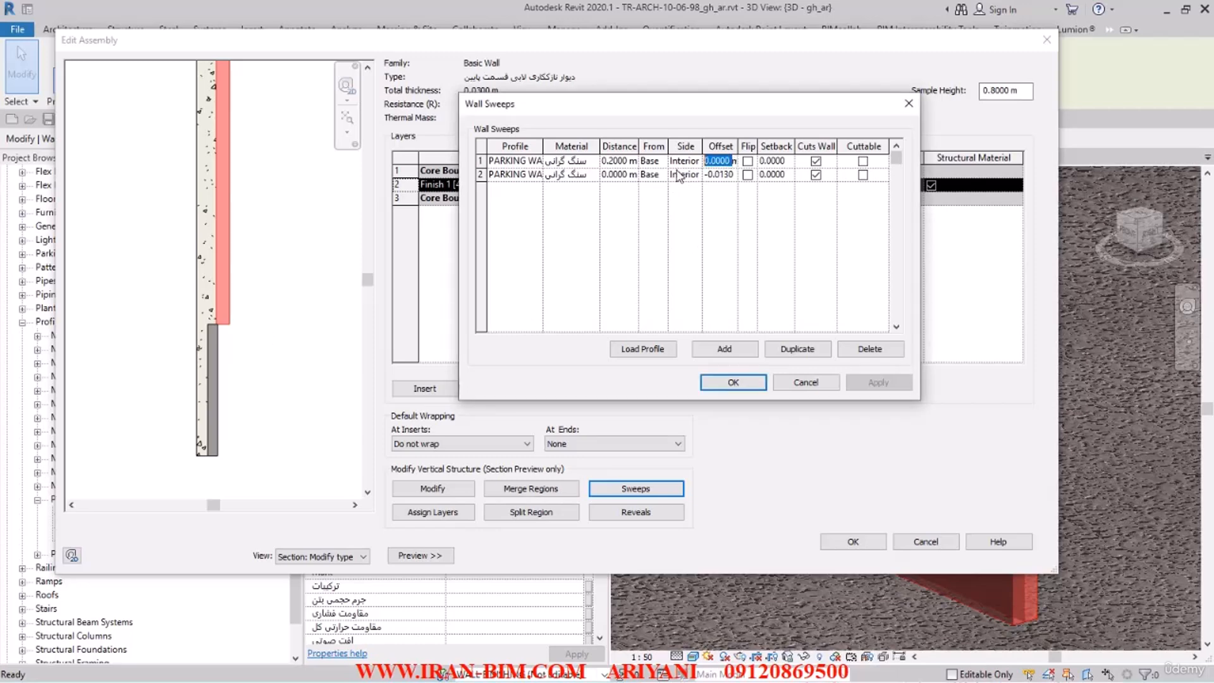
pyautogui.press('BackSpace')
pyautogui.write('-')
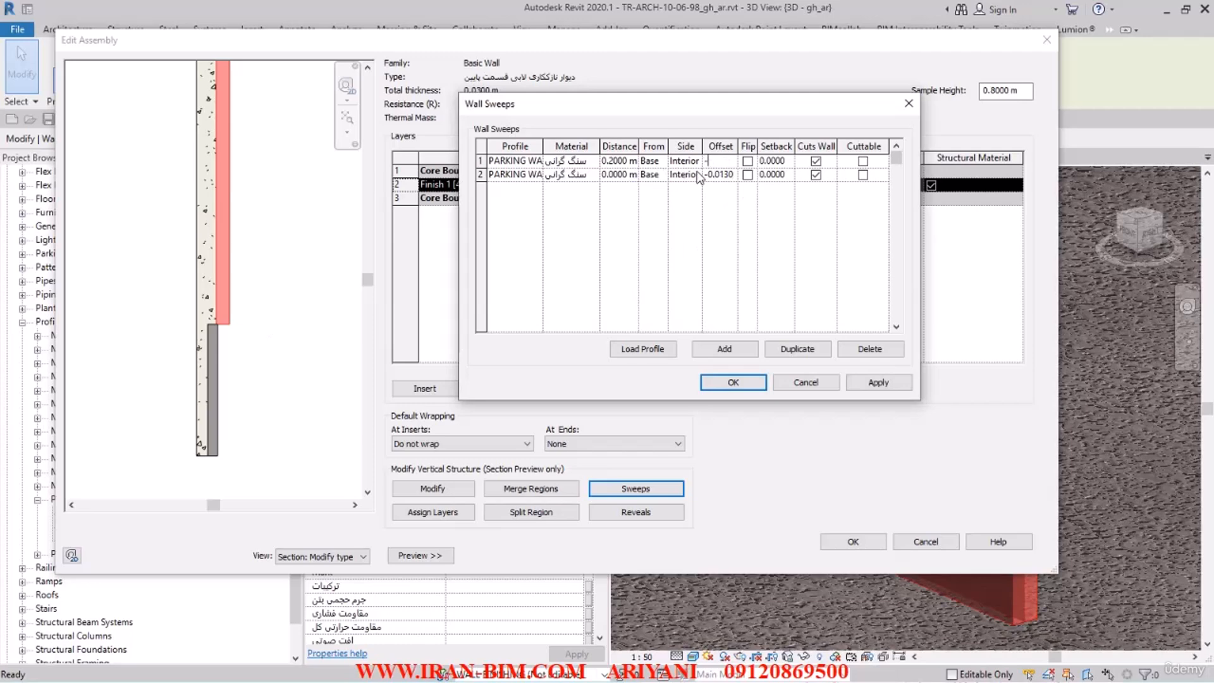
pyautogui.write('30')
pyautogui.click(879, 382)
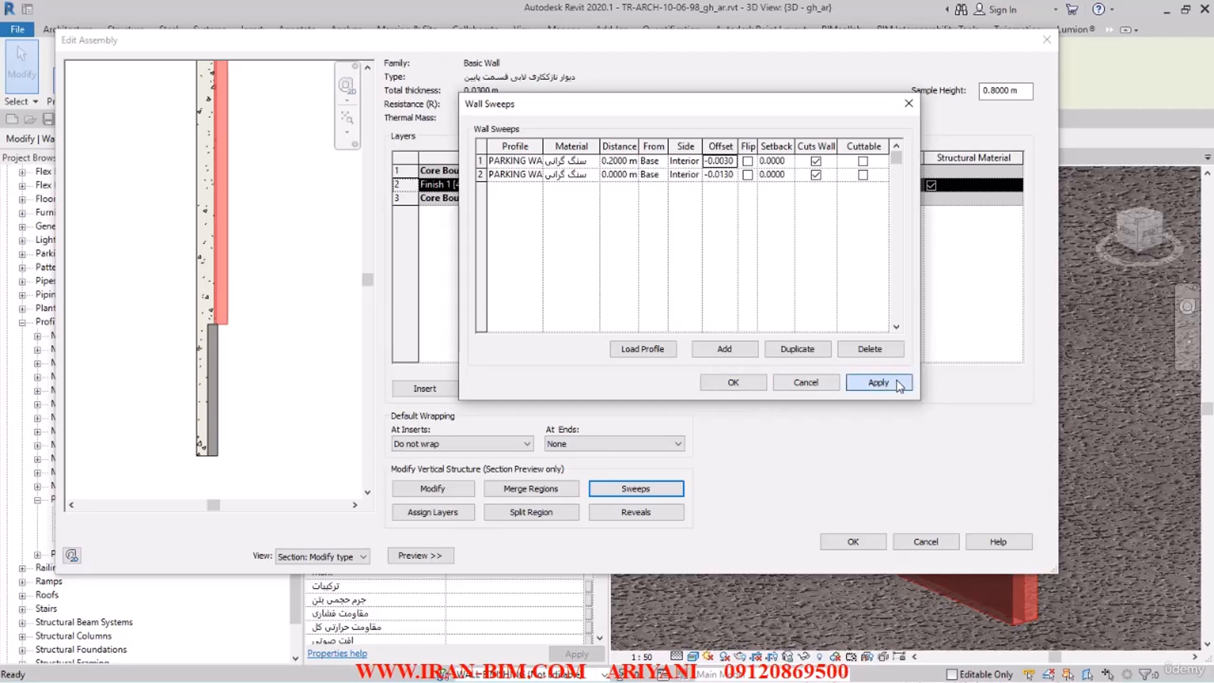
pyautogui.click(732, 383)
pyautogui.scroll(3, 231, 348)
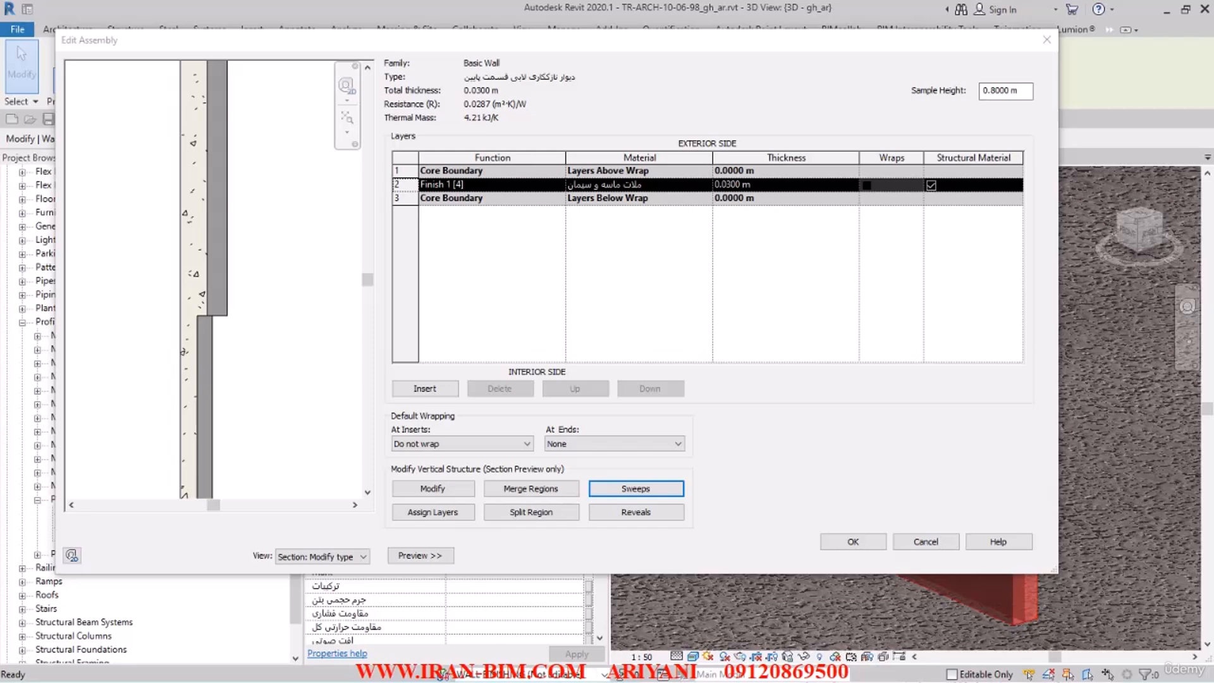
# - Set the upper wall sweep's distance from base to 0.21 m and accept the wall sweeps list
pyautogui.click(612, 488)
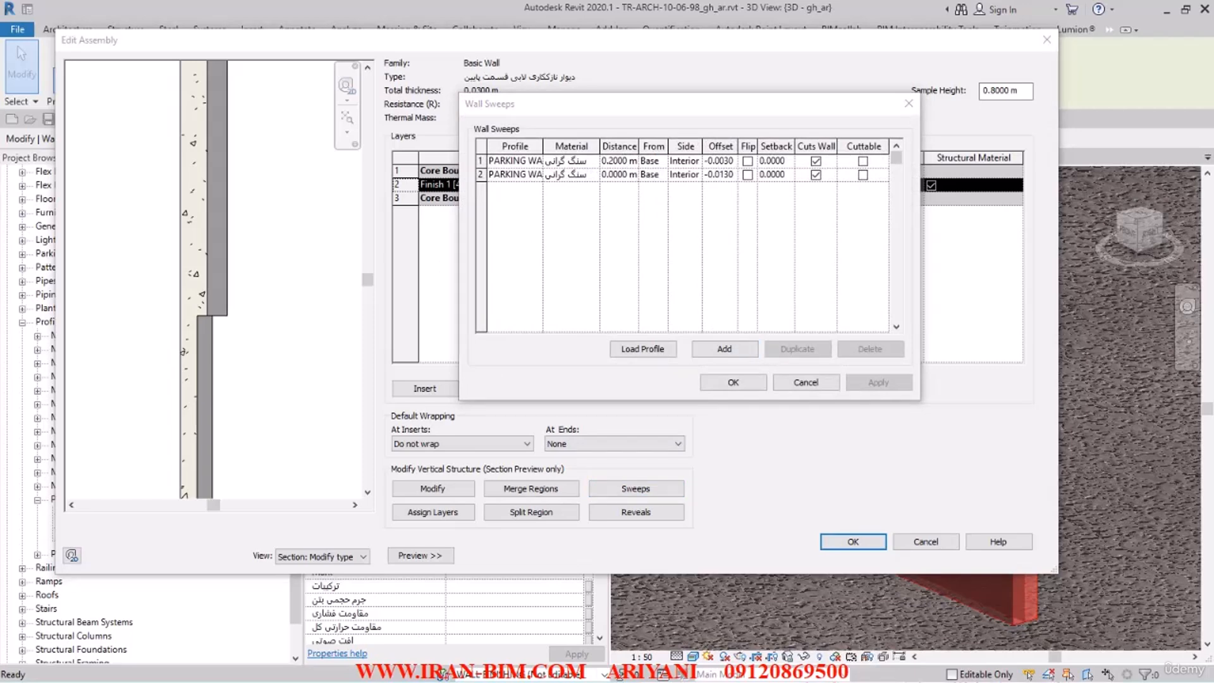
pyautogui.click(615, 176)
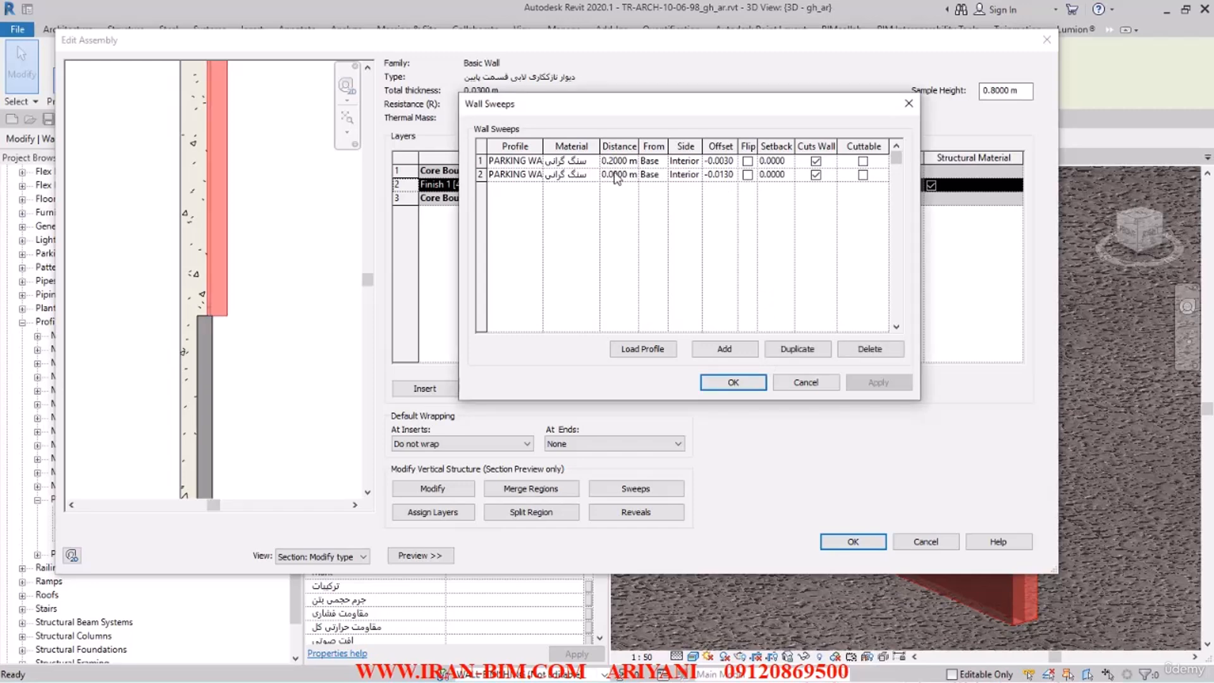
pyautogui.click(733, 383)
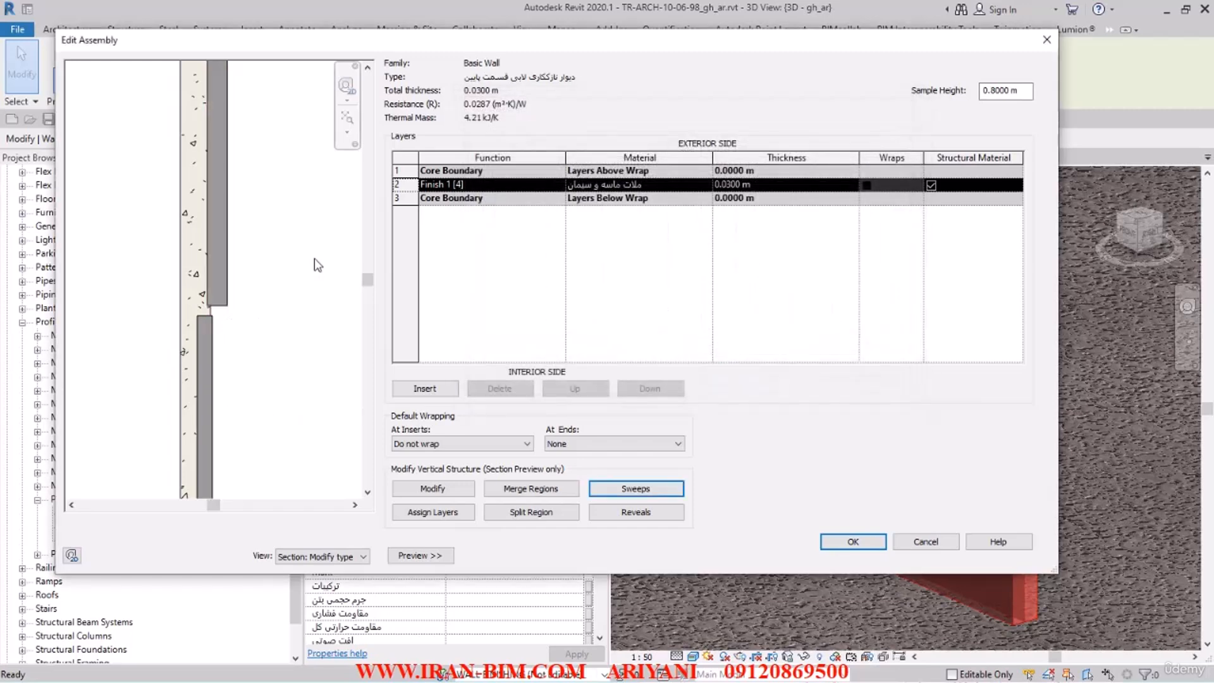
pyautogui.click(692, 187)
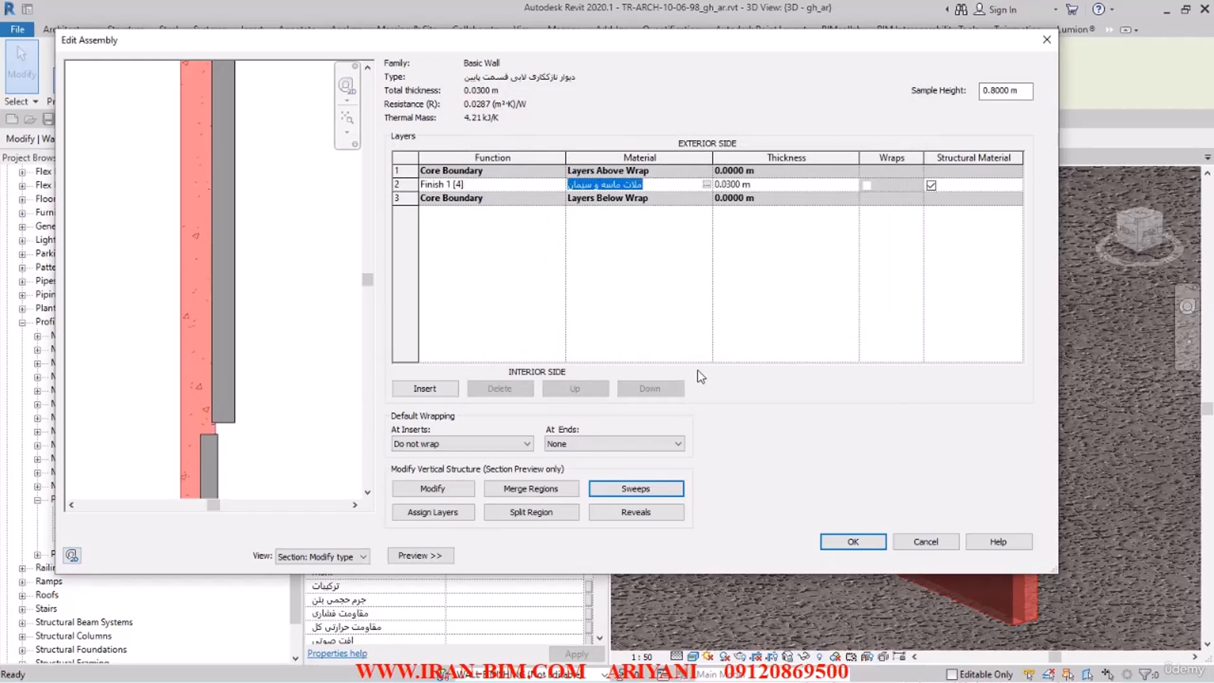
# - Duplicate the upper sweep's material سنگ گرانیت چایان and name the copy سنگ گرانیت خرمدره
pyautogui.click(638, 490)
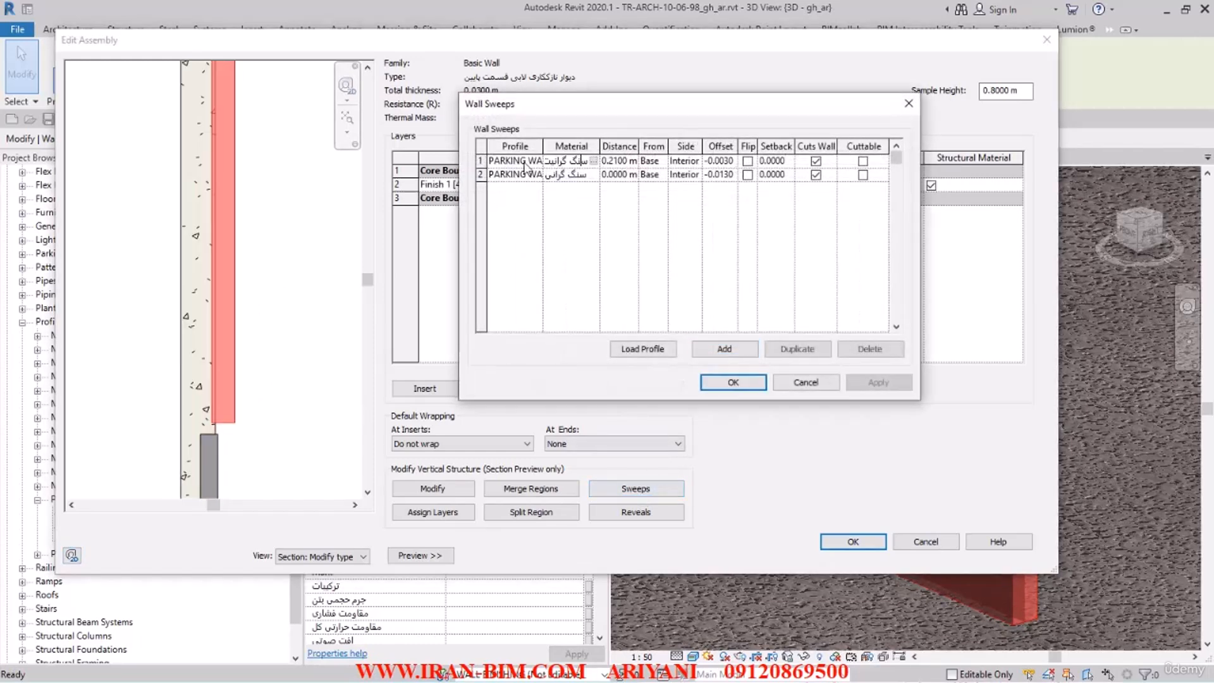
pyautogui.click(593, 162)
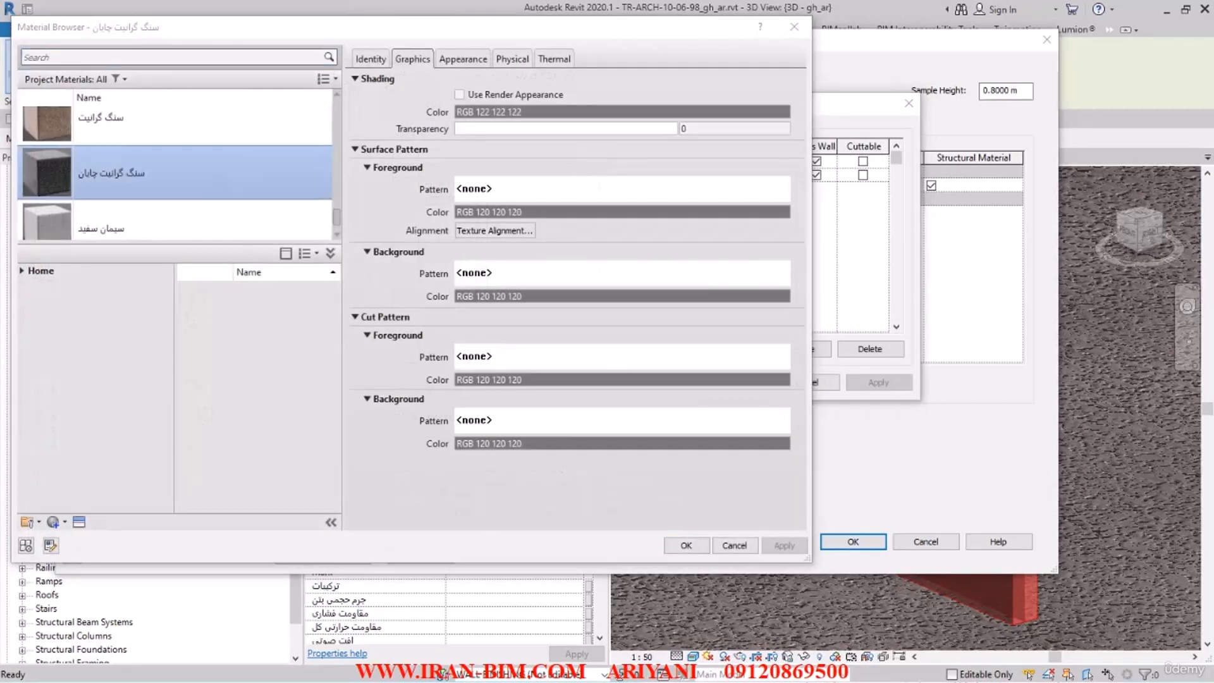
pyautogui.rightClick(124, 188)
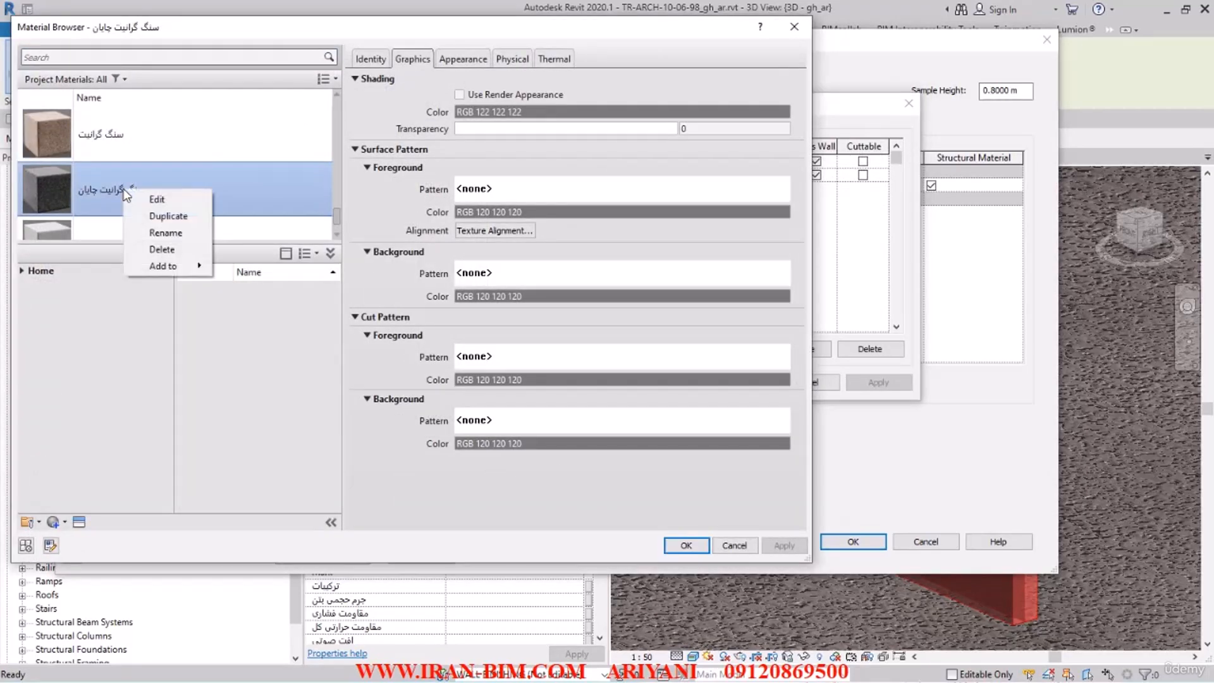
pyautogui.click(169, 215)
pyautogui.click(383, 63)
pyautogui.click(721, 81)
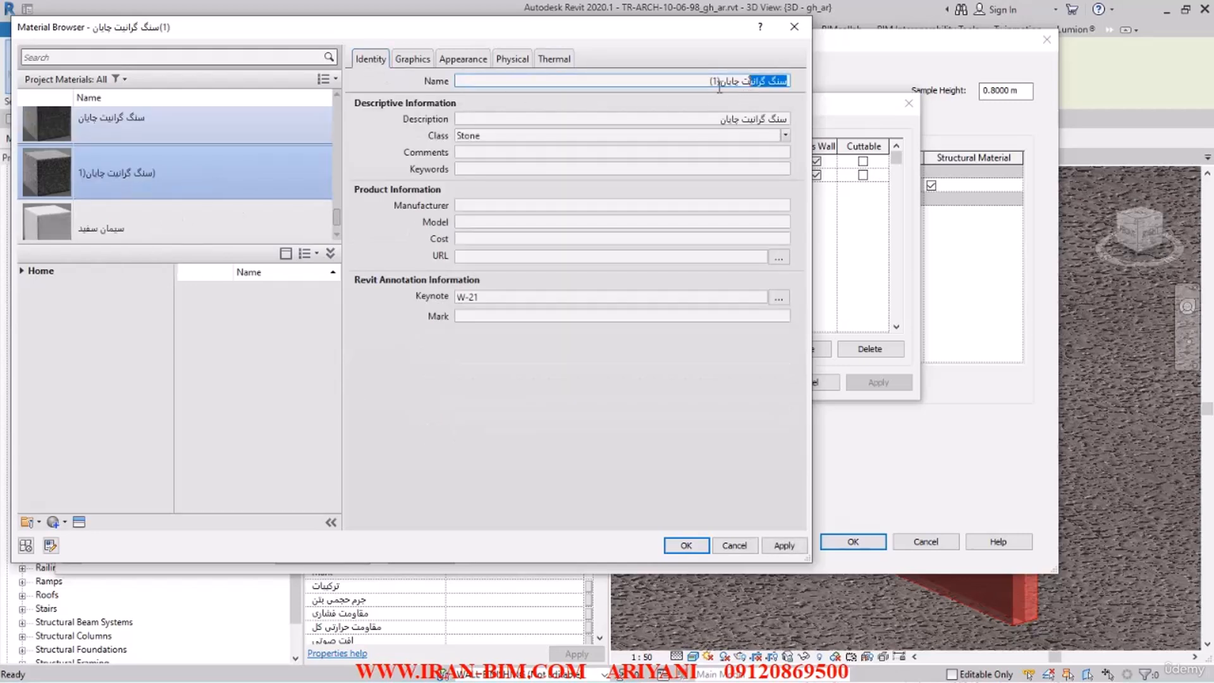
pyautogui.moveTo(709, 81); pyautogui.dragTo(741, 87)
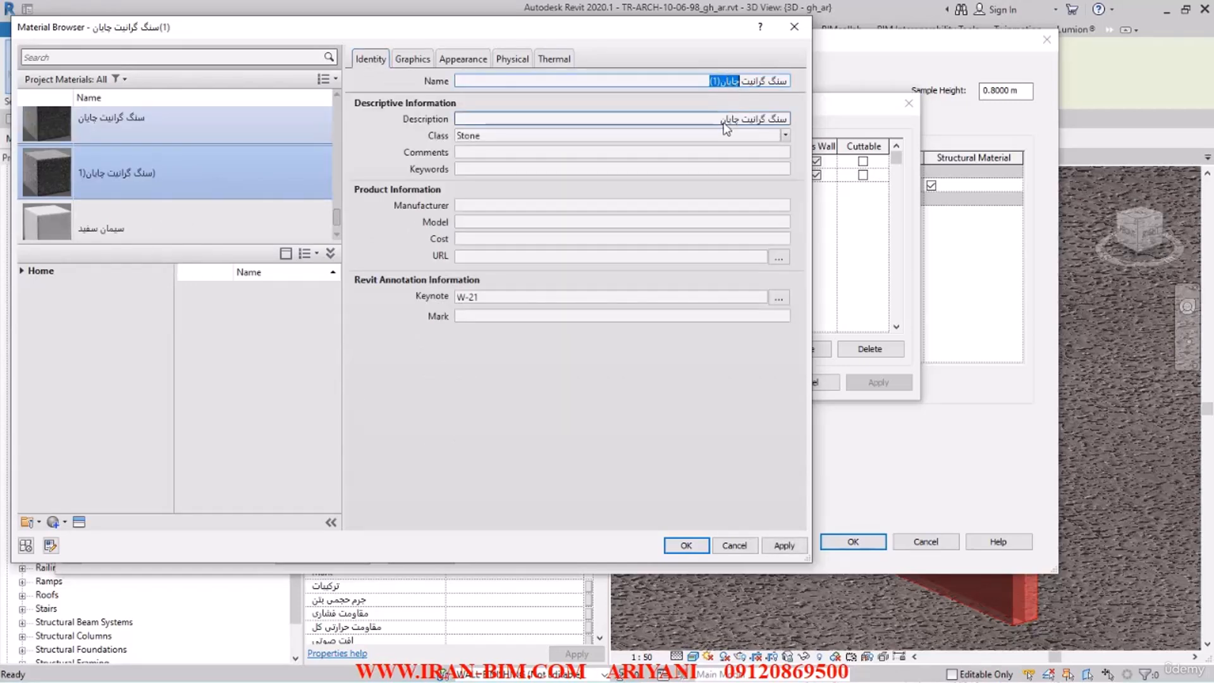
pyautogui.write('ژ')
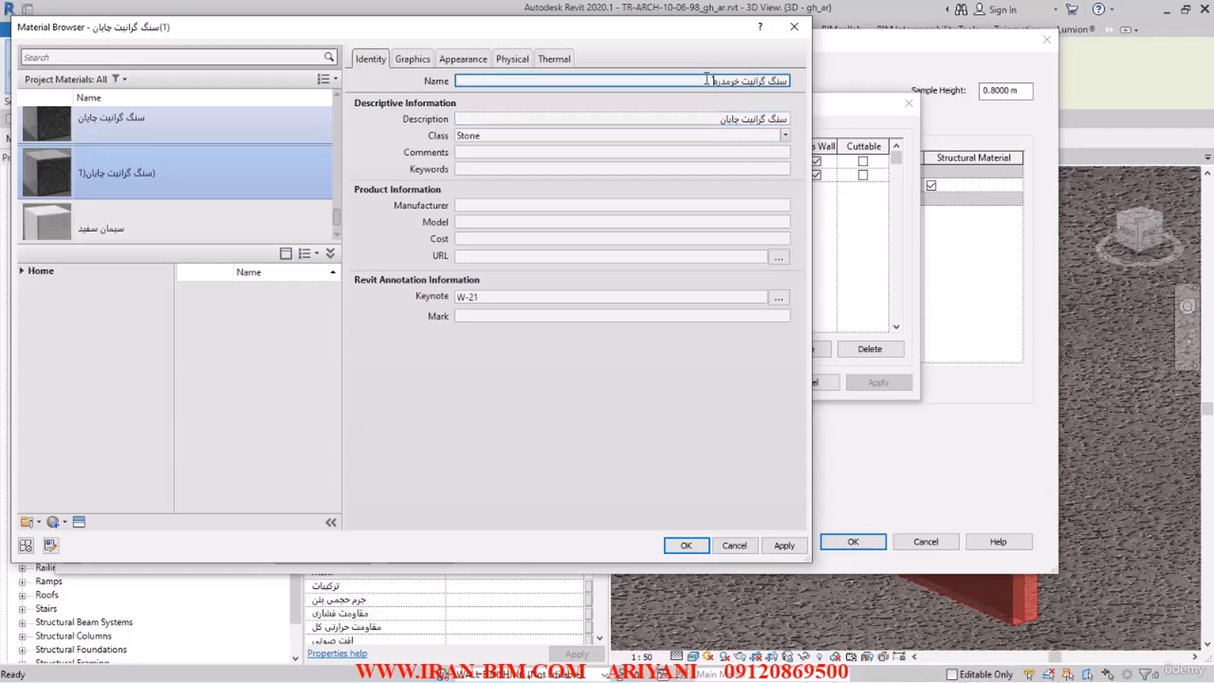
# - Copy the new material's name سنگ گرانیت خرمدره into its description
pyautogui.moveTo(708, 81); pyautogui.dragTo(797, 78)
pyautogui.hotkey('ctrl', 'c')
pyautogui.click(705, 119)
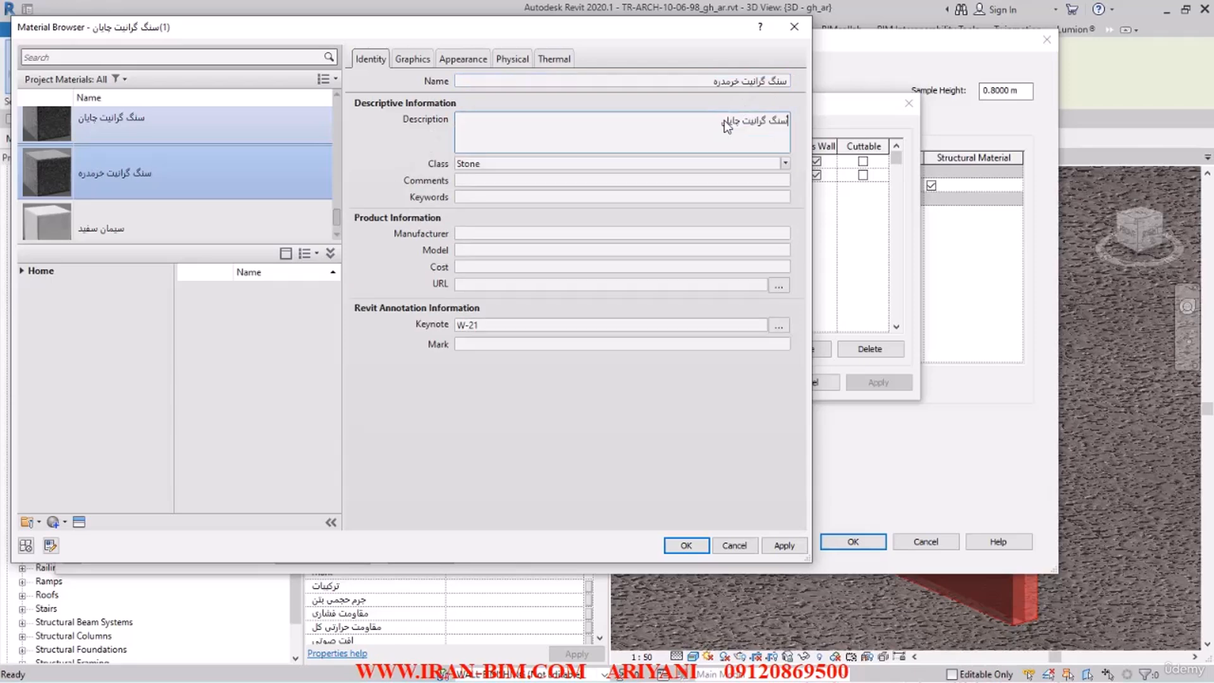
pyautogui.moveTo(712, 119); pyautogui.dragTo(794, 114)
pyautogui.hotkey('ctrl', 'v')
pyautogui.click(650, 79)
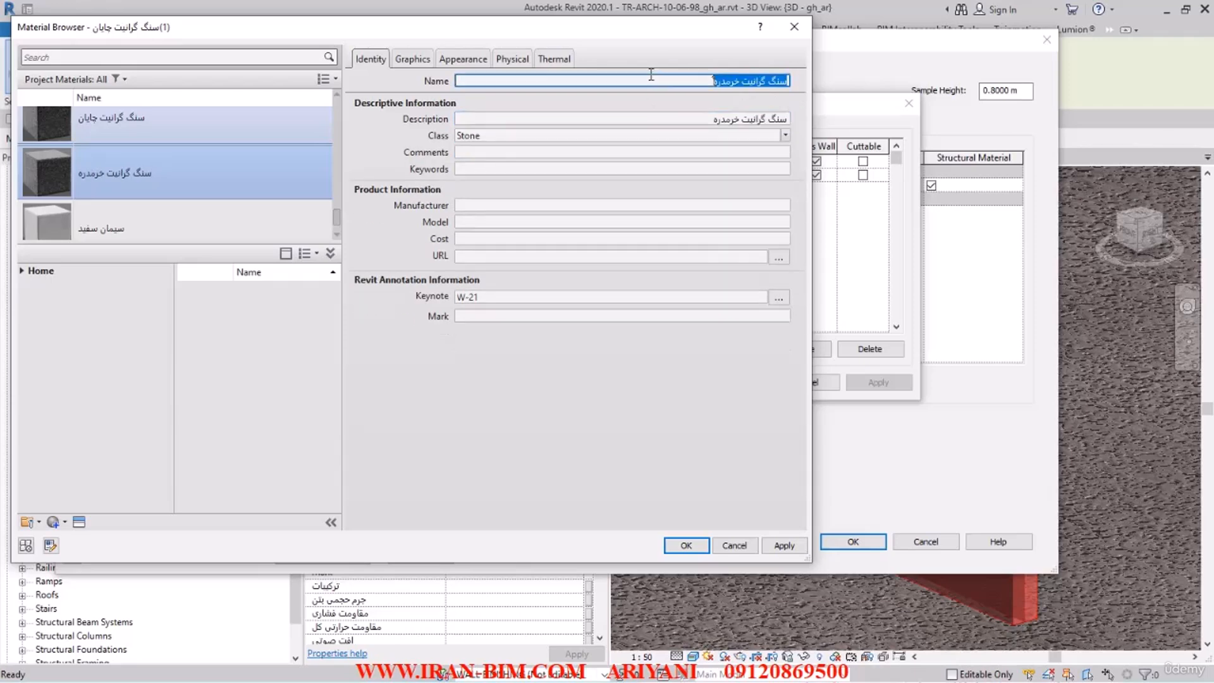
# - Assign keynote W-20 to the new granite material, set its mark to سنگ گرانیت خرمدره and apply the identity data
pyautogui.click(781, 296)
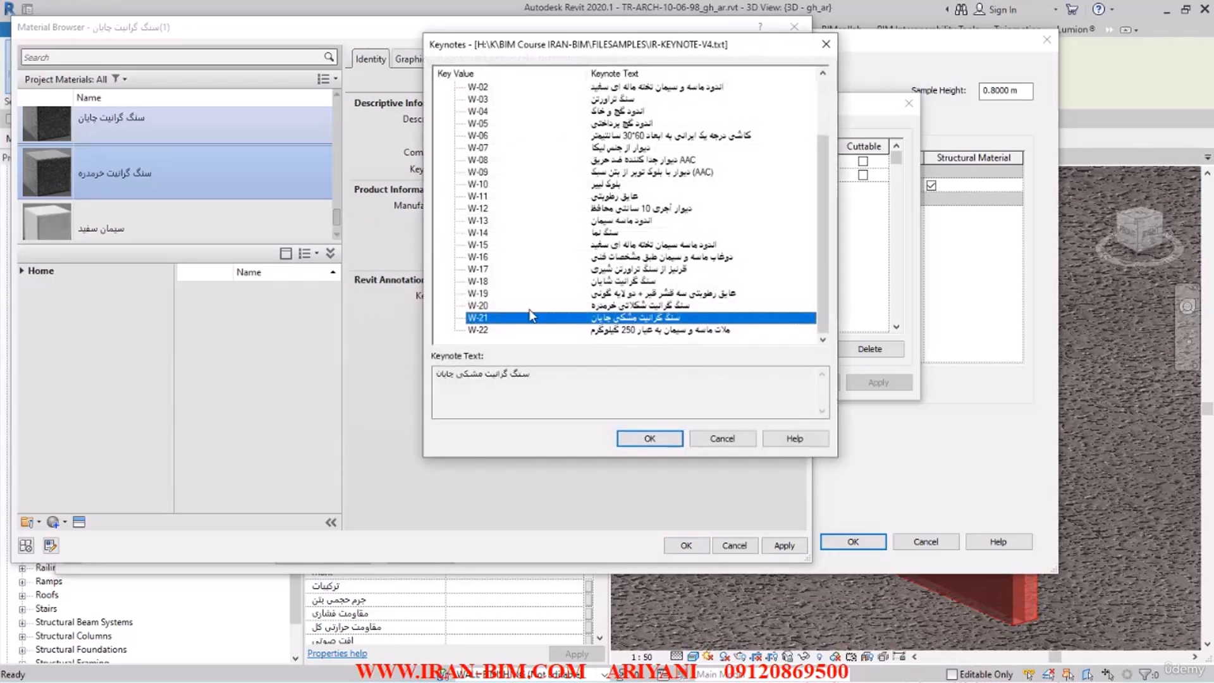
pyautogui.click(655, 306)
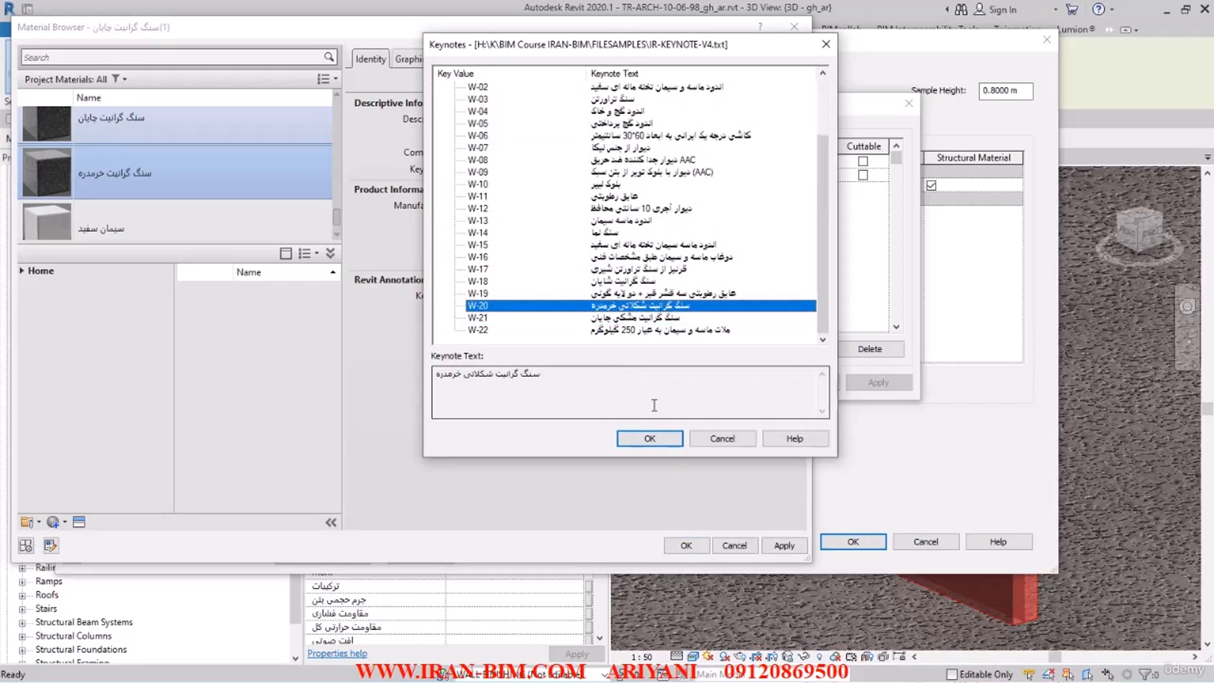
pyautogui.click(663, 443)
pyautogui.click(563, 320)
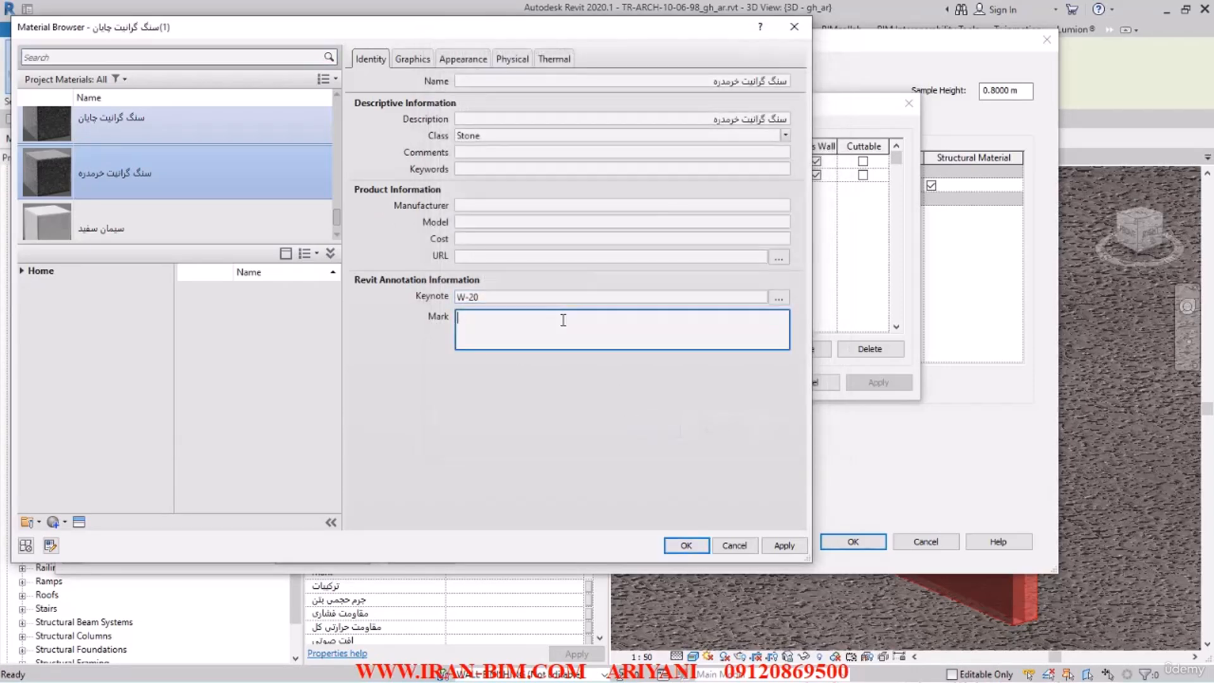
pyautogui.hotkey('ctrl', 'v')
pyautogui.click(575, 354)
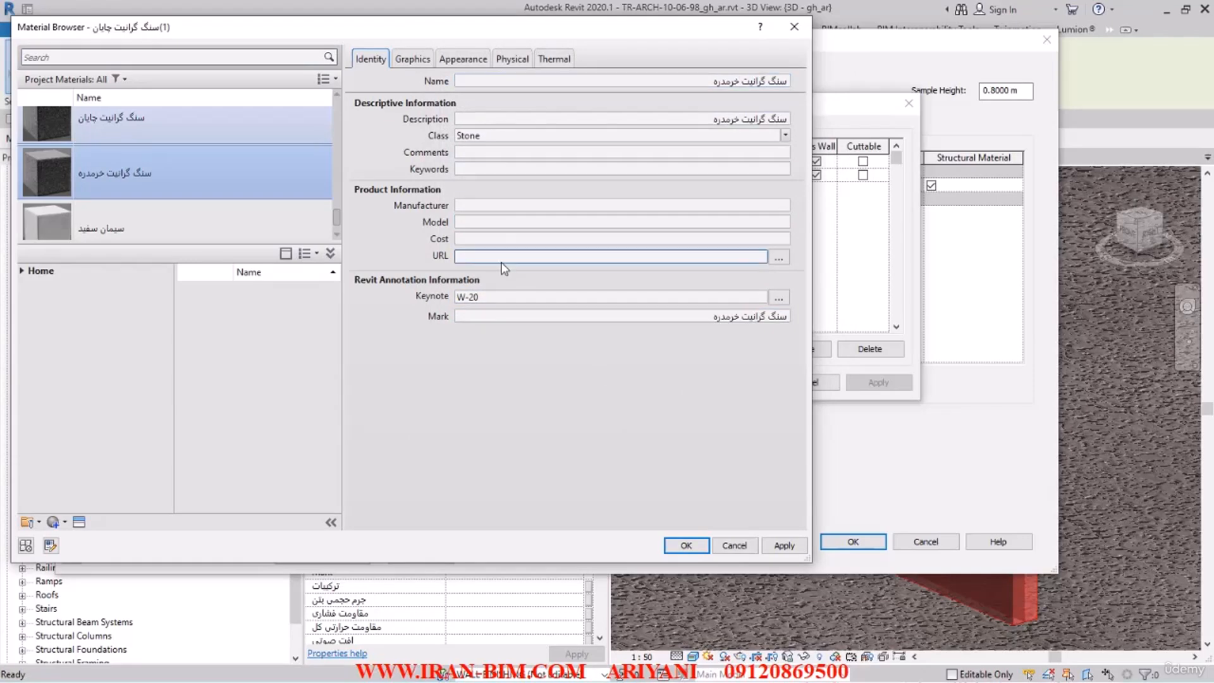
pyautogui.click(785, 545)
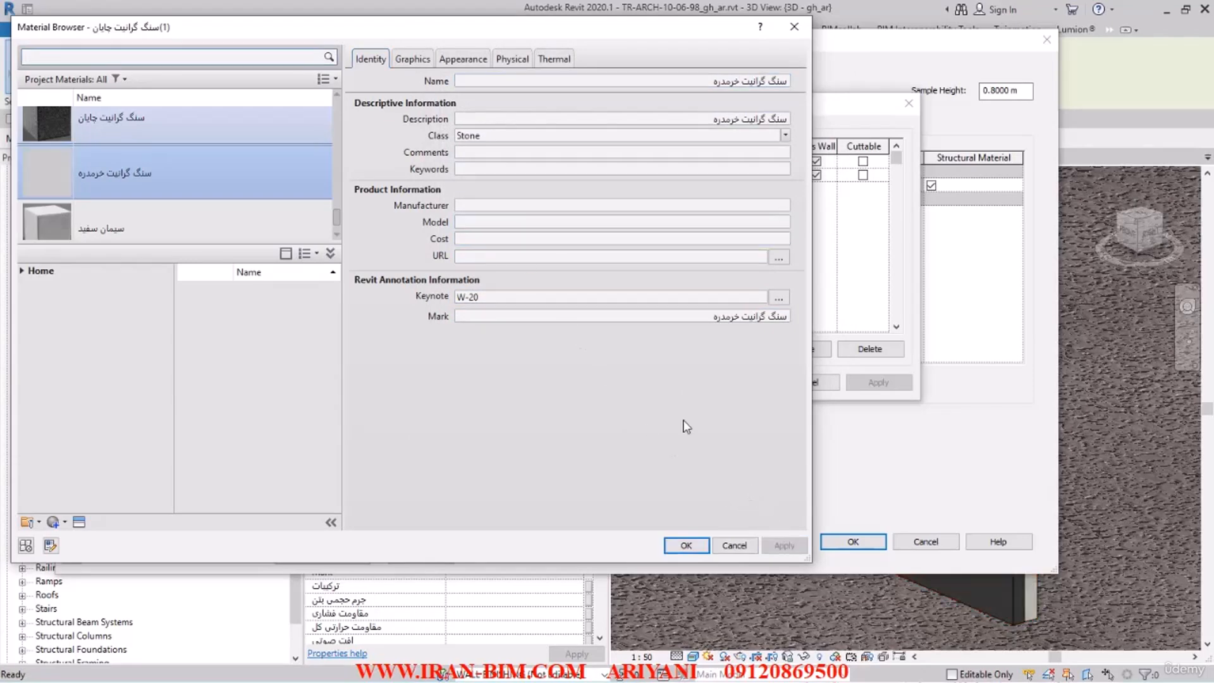
# - Set the new granite's shading colour to RGB 227 167 138, apply it and duplicate the material's appearance asset
pyautogui.click(412, 58)
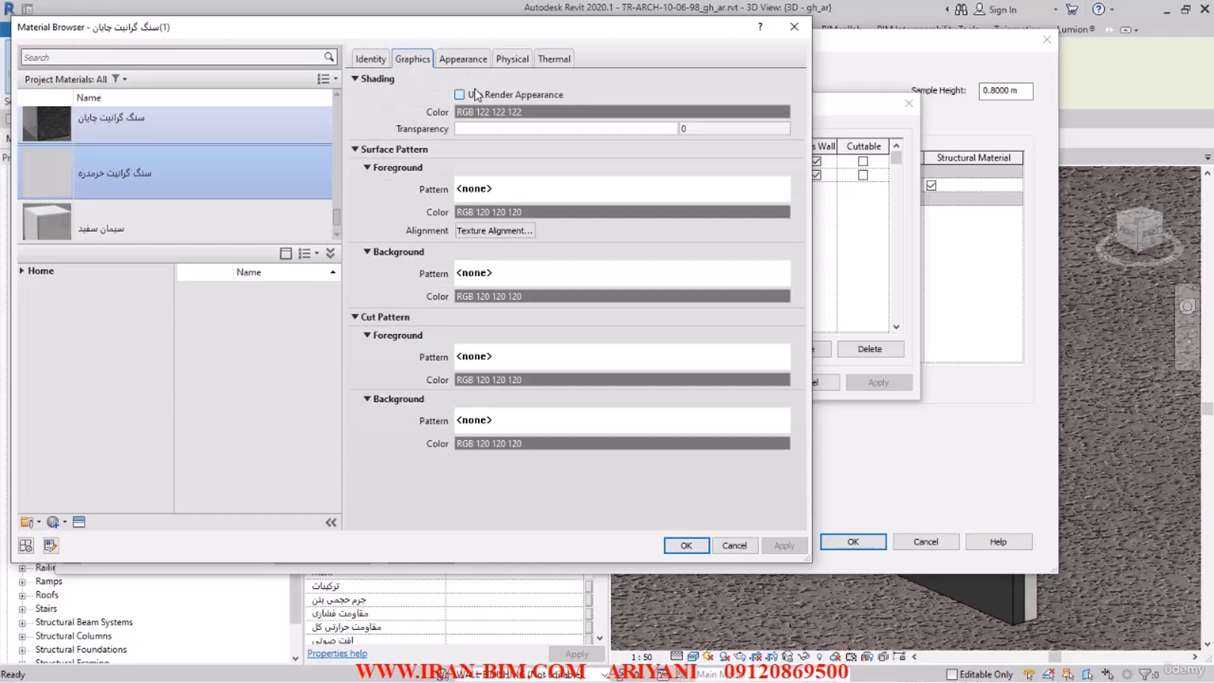
pyautogui.click(525, 117)
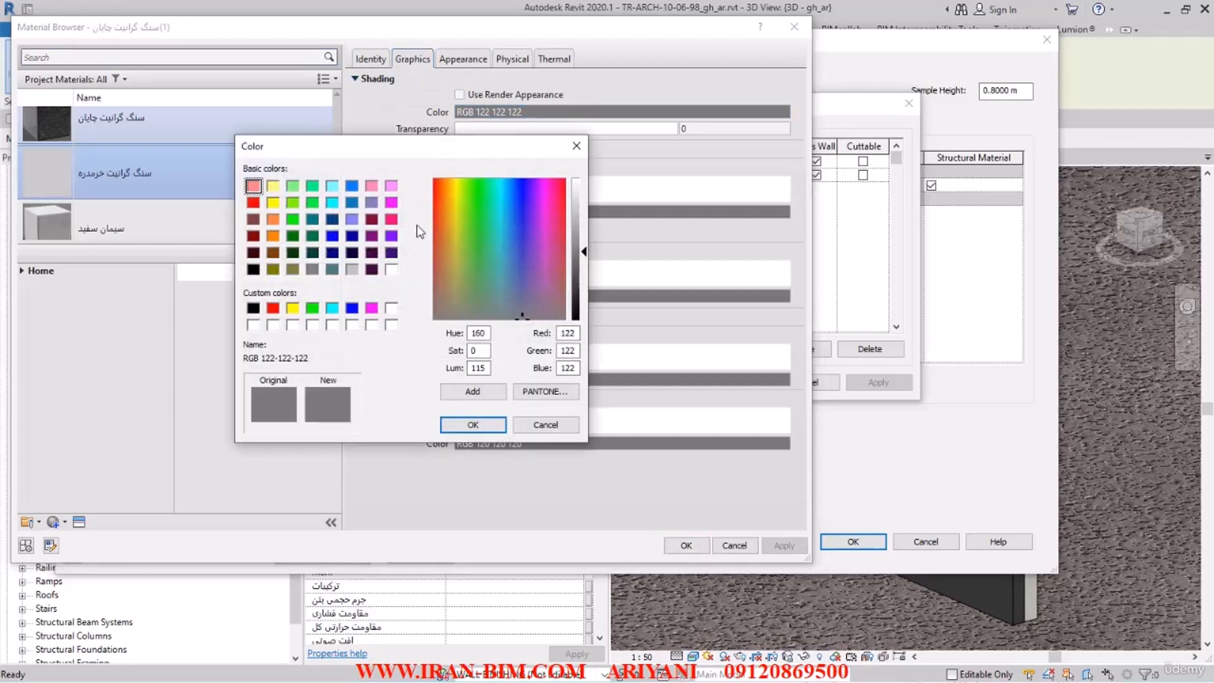
pyautogui.click(273, 219)
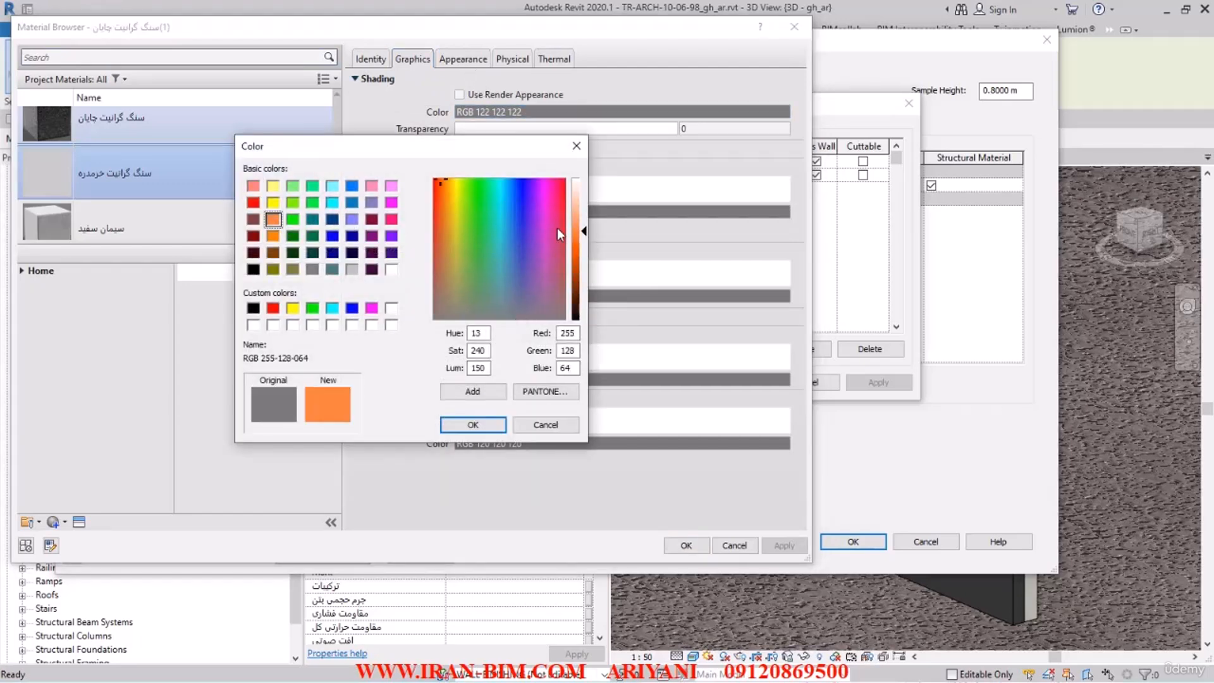
pyautogui.moveTo(454, 244); pyautogui.dragTo(441, 233)
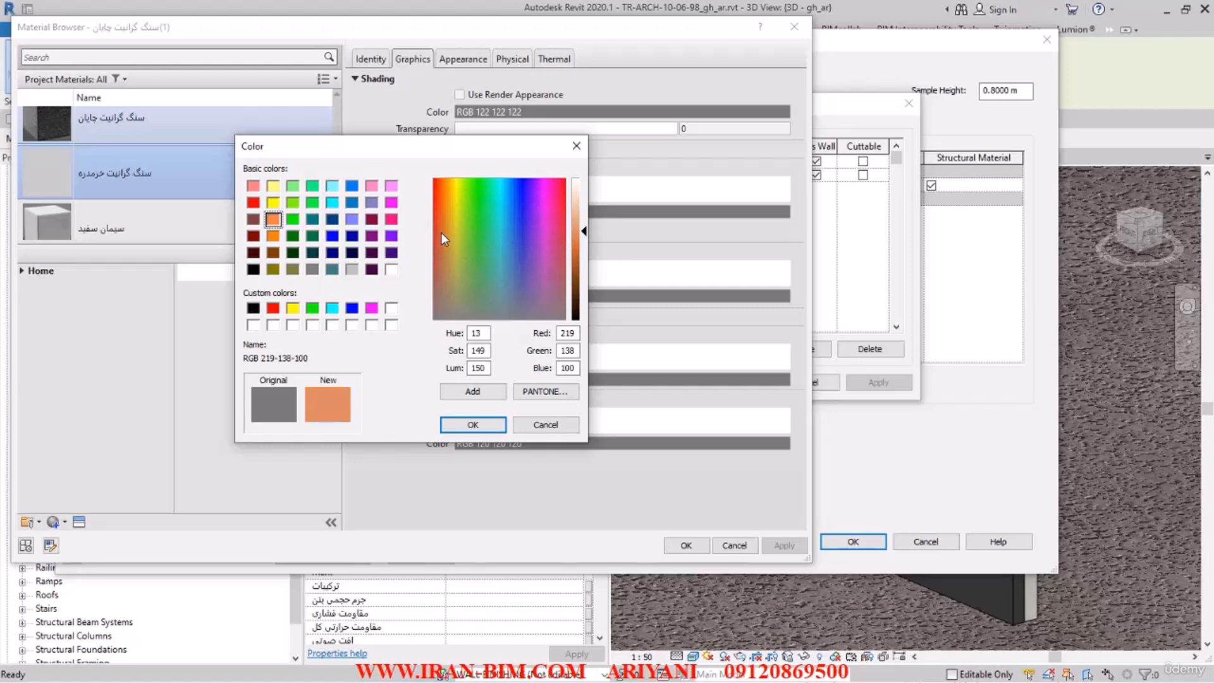
pyautogui.click(575, 219)
pyautogui.press('Return')
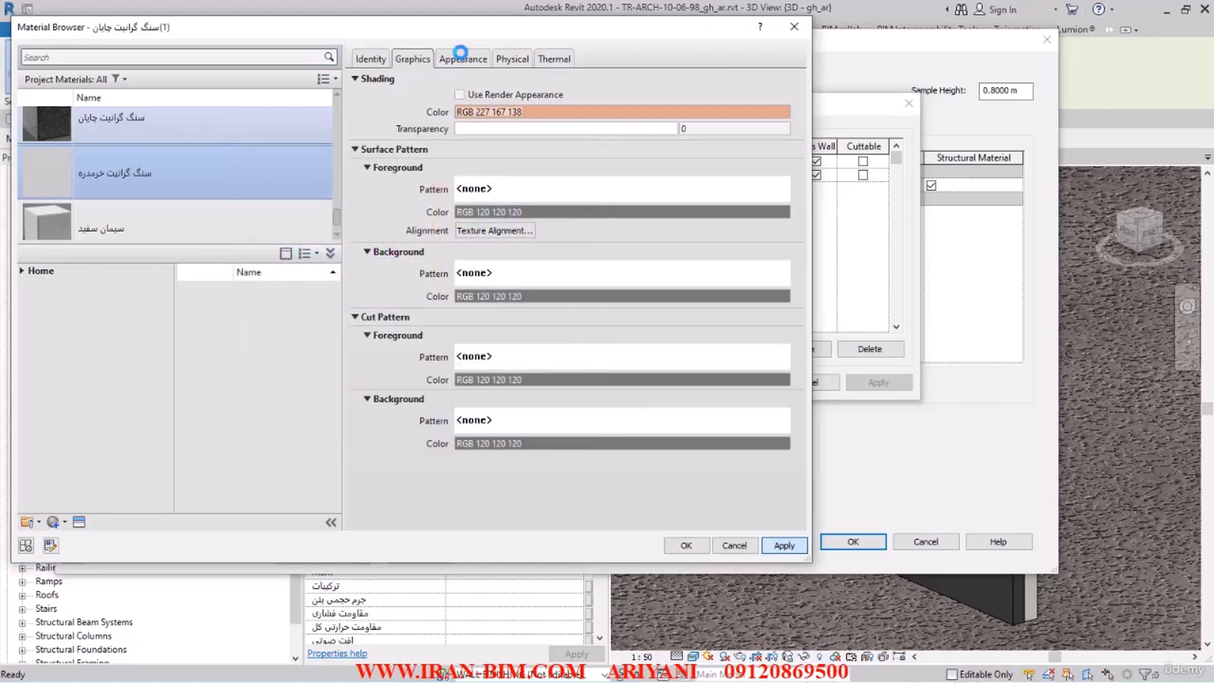
pyautogui.click(461, 57)
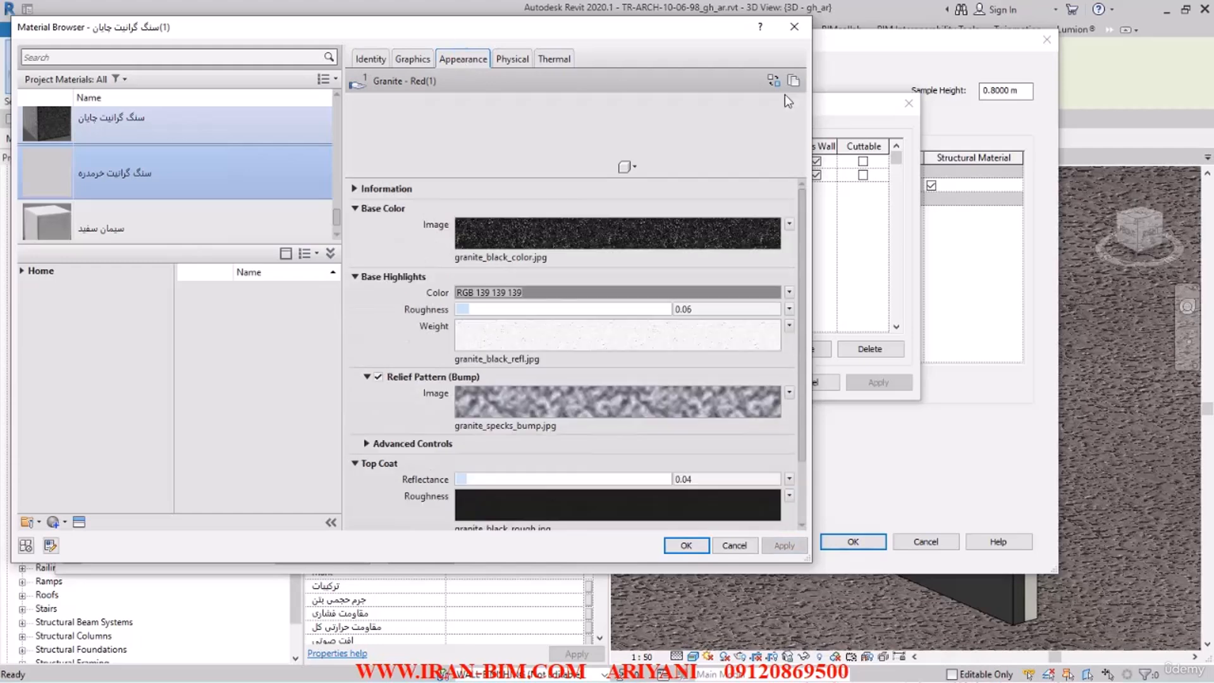
pyautogui.click(792, 81)
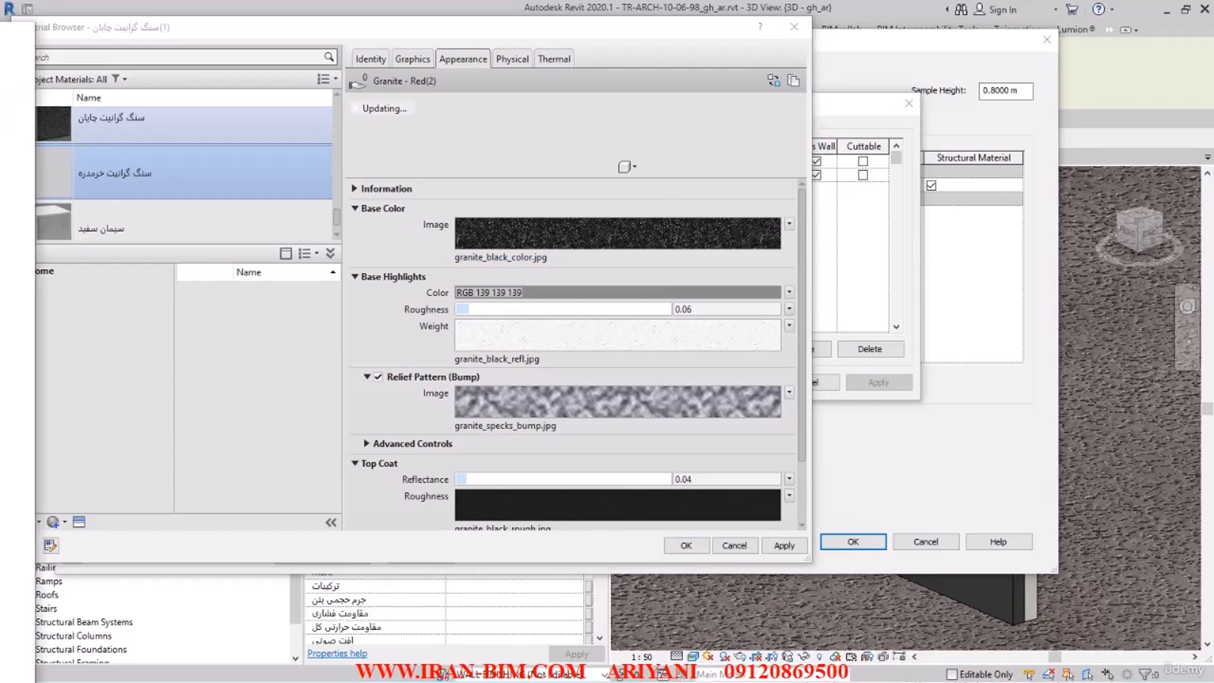
# - Switch to the browser to view the chocolate Khorramdarreh granite reference photo, and return to Revit's material settings
pyautogui.moveTo(0, 28); pyautogui.dragTo(1087, 0)
pyautogui.scroll(2, 1012, 393)
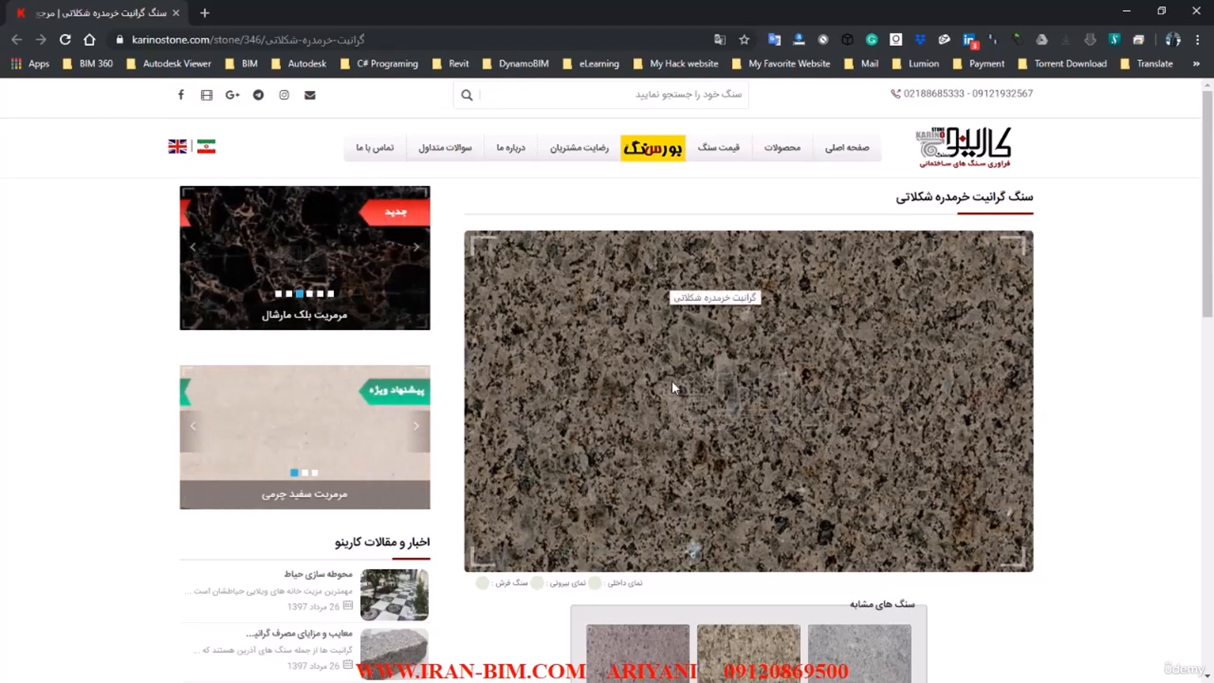
pyautogui.moveTo(120, 14); pyautogui.dragTo(0, 39)
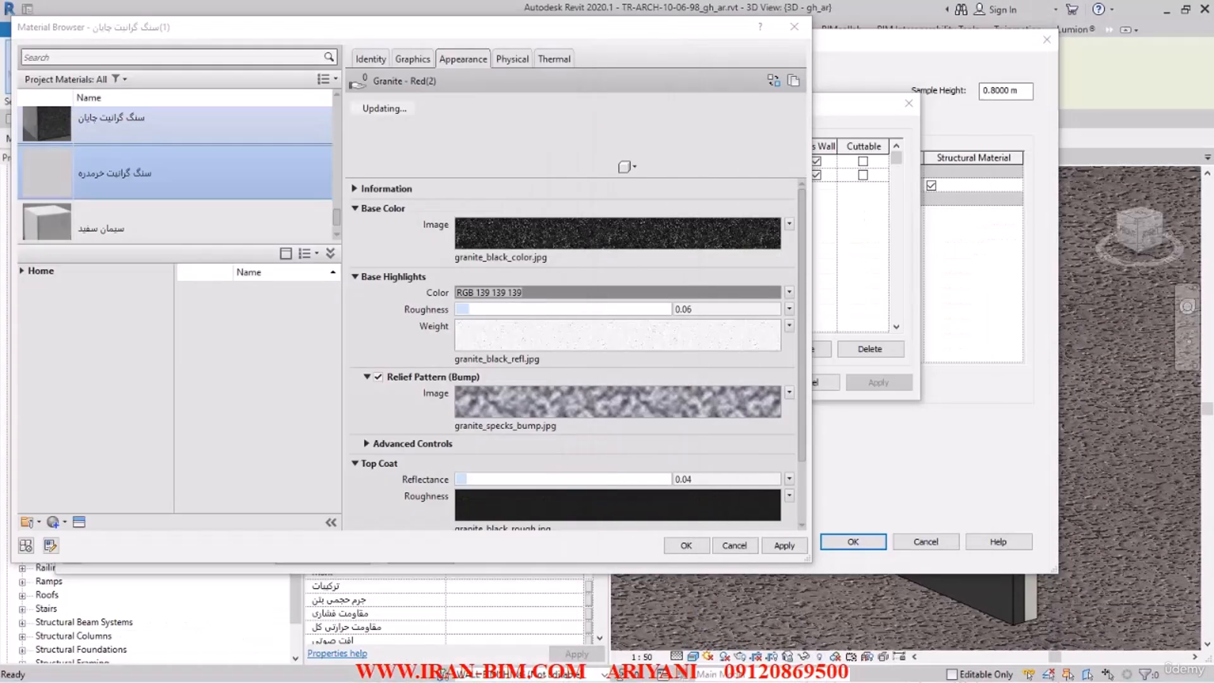